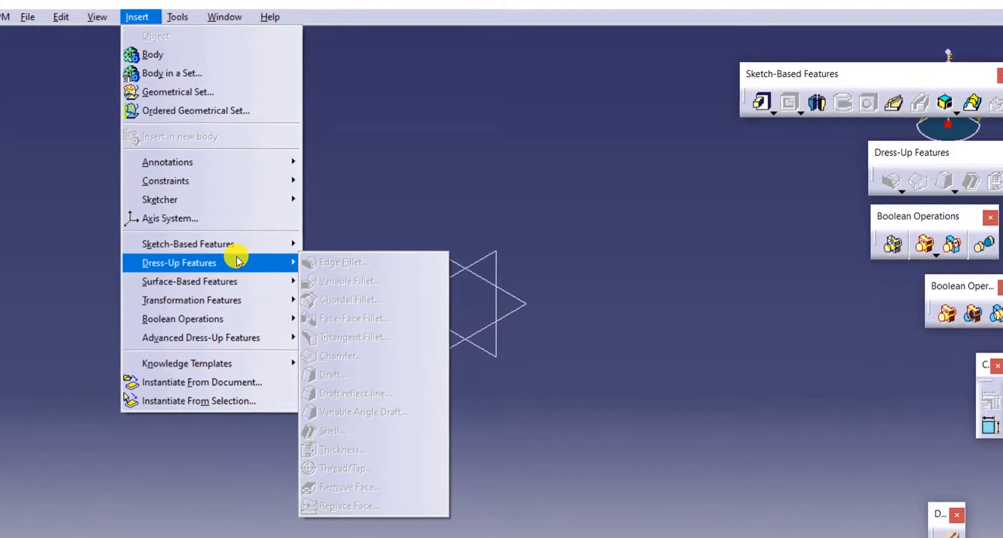
mouse_move(240, 280)
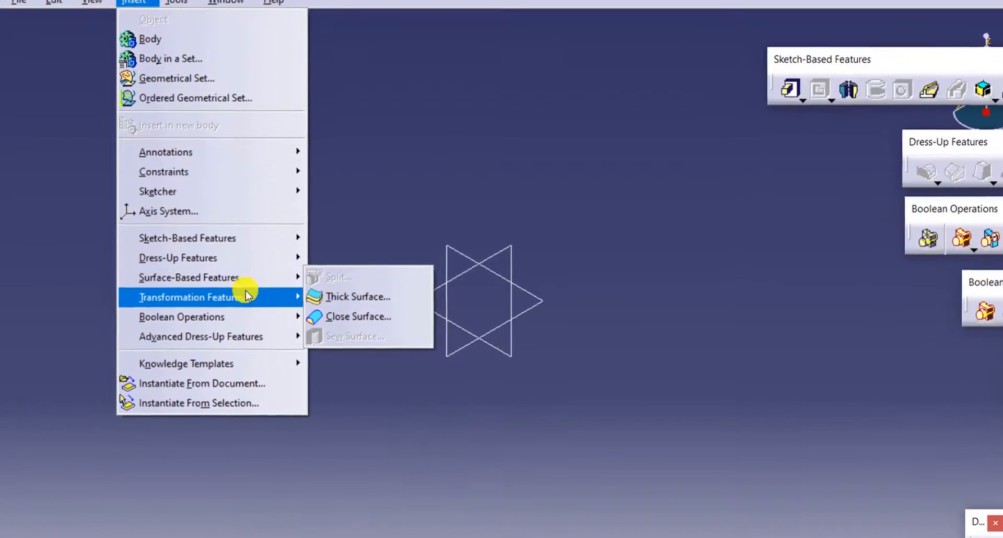
mouse_move(245, 298)
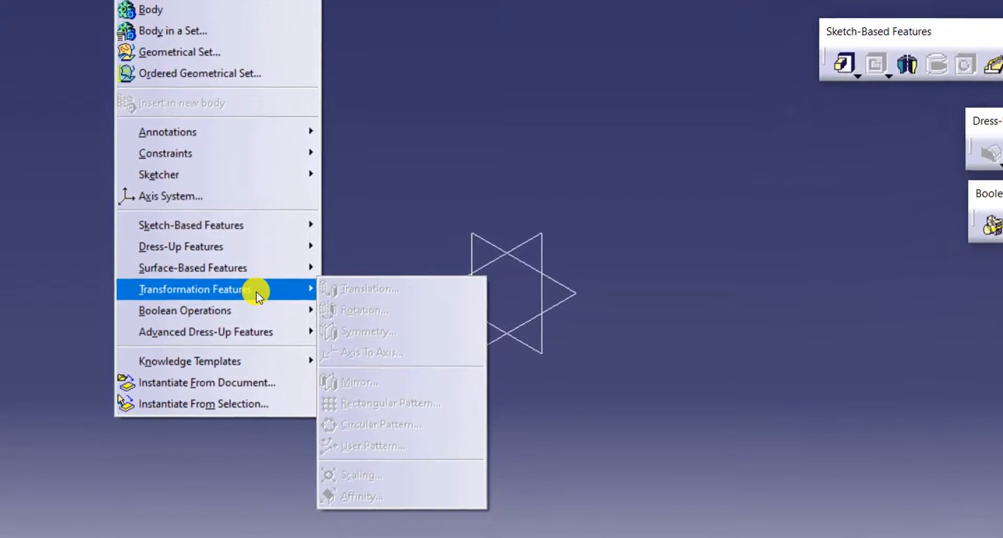
mouse_move(258, 316)
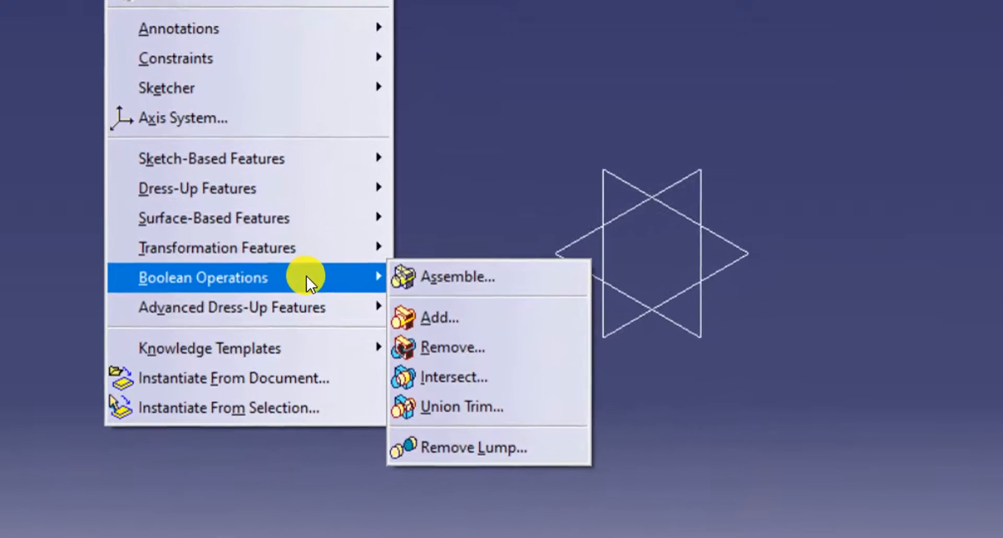
mouse_move(353, 258)
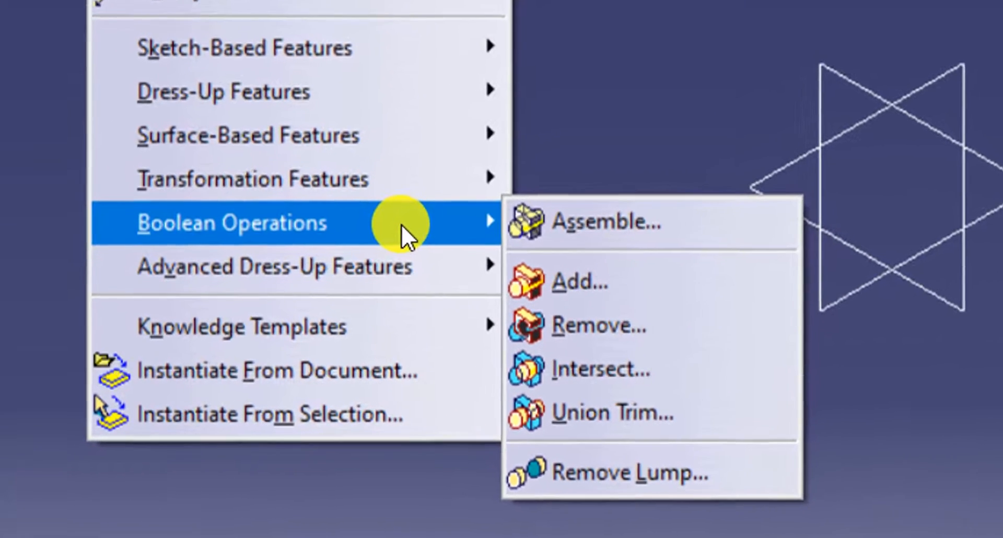
mouse_move(418, 275)
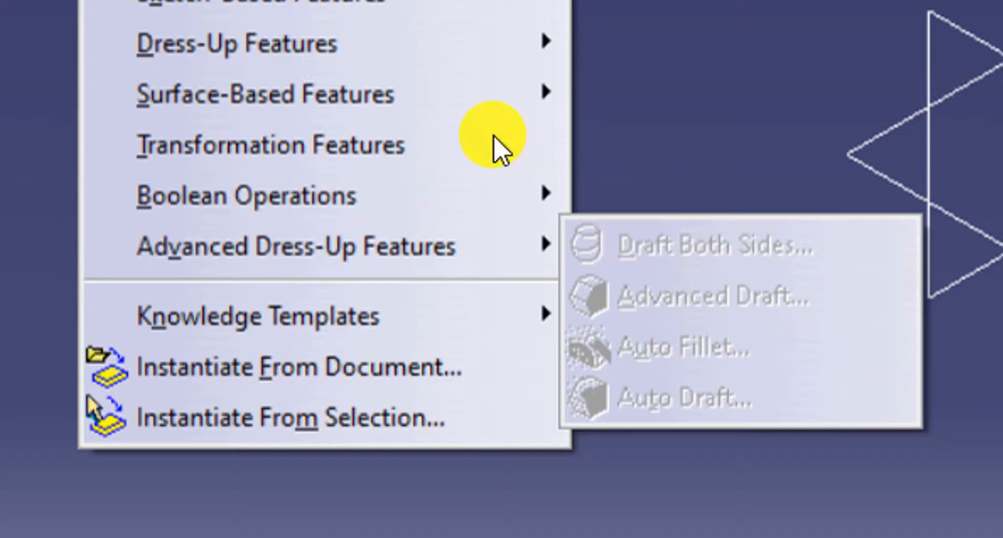
mouse_move(426, 60)
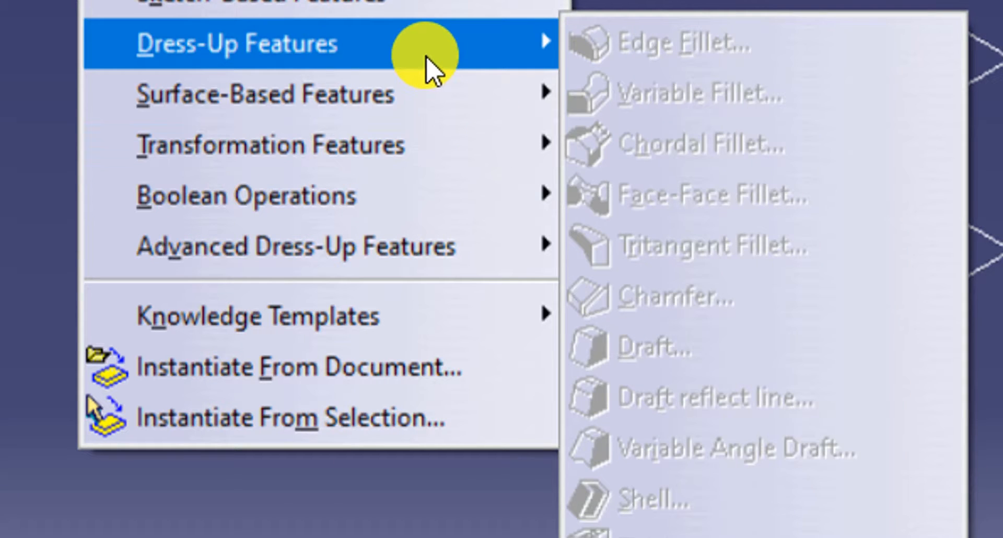
mouse_move(494, 261)
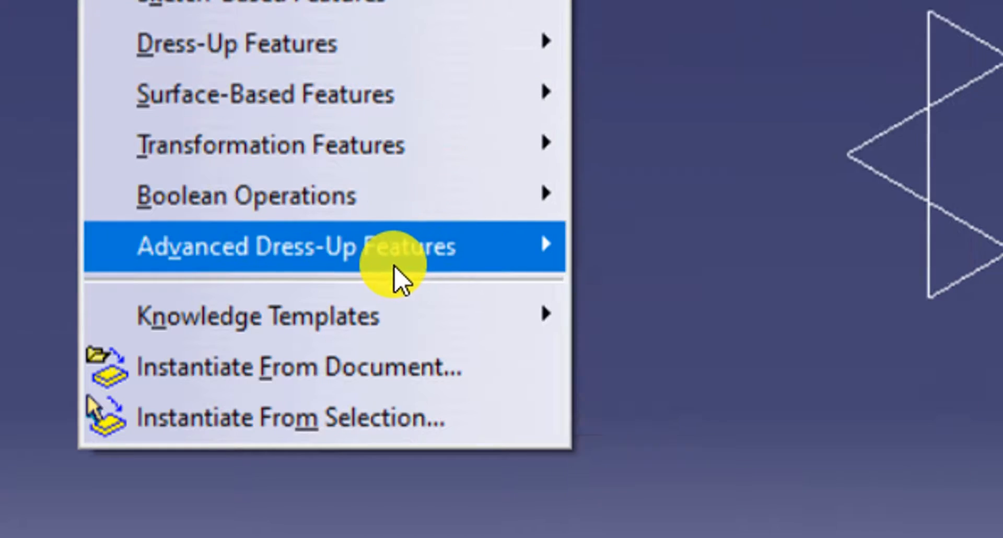
mouse_move(457, 255)
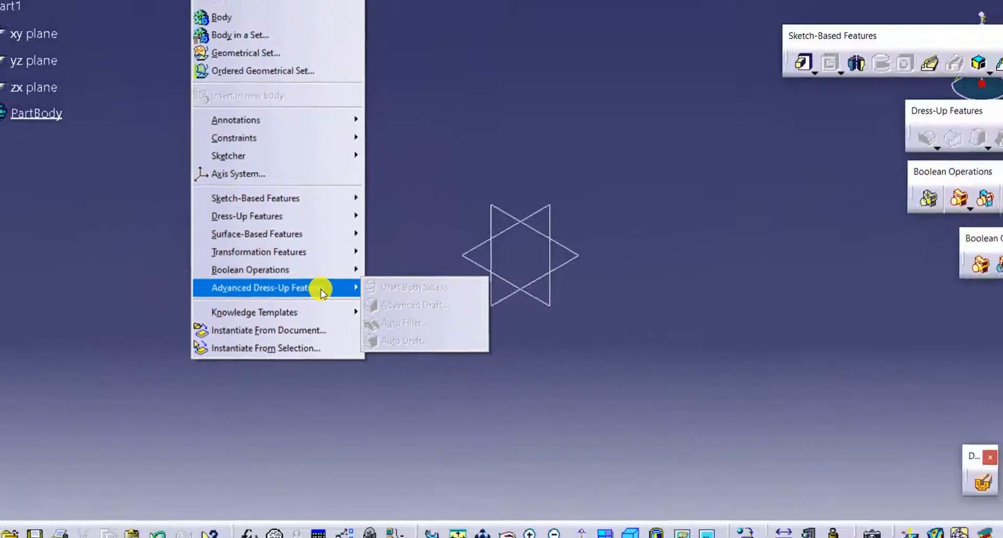
mouse_move(309, 223)
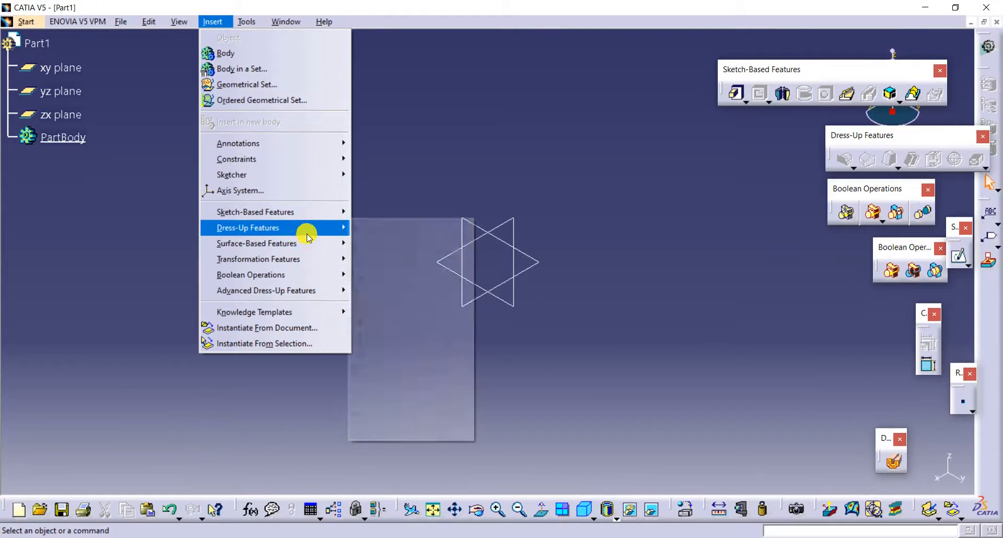
Sketch a circle of about 68.4 mm radius centred on the origin of the xy plane and exit the sketch
left_click(679, 230)
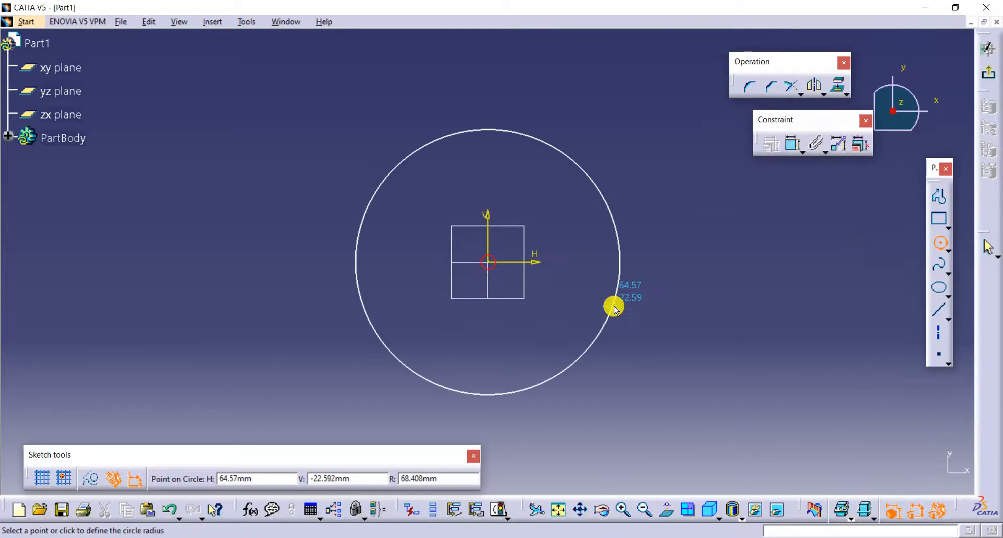
left_click(611, 304)
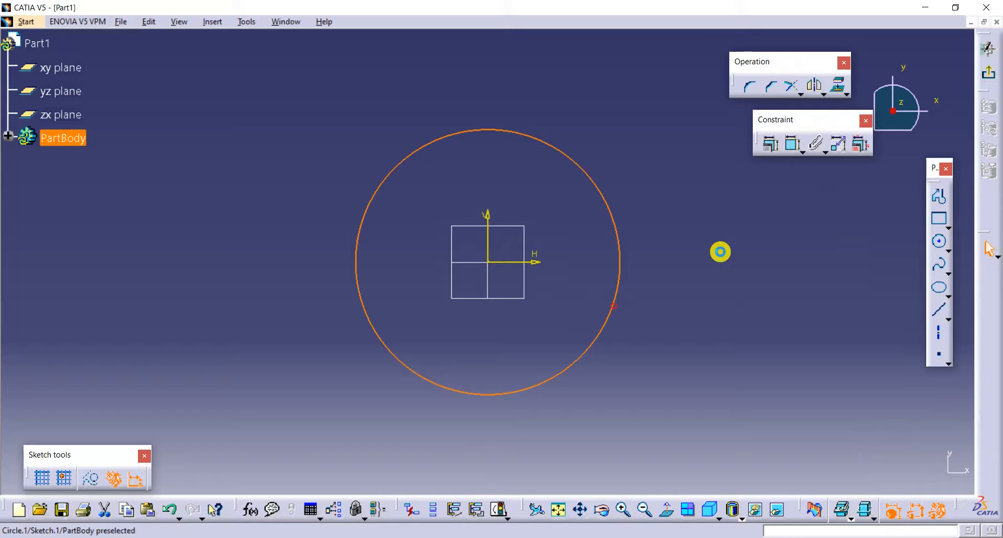
left_click(990, 73)
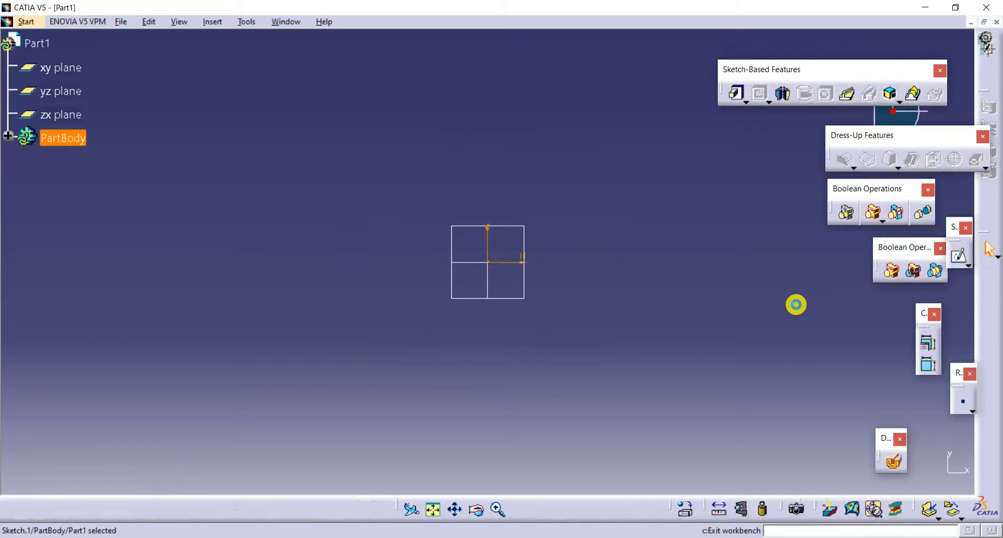
Pad the circle sketch with mirrored extent and a length of 108 mm to form a cylinder
left_click(734, 103)
left_click(846, 335)
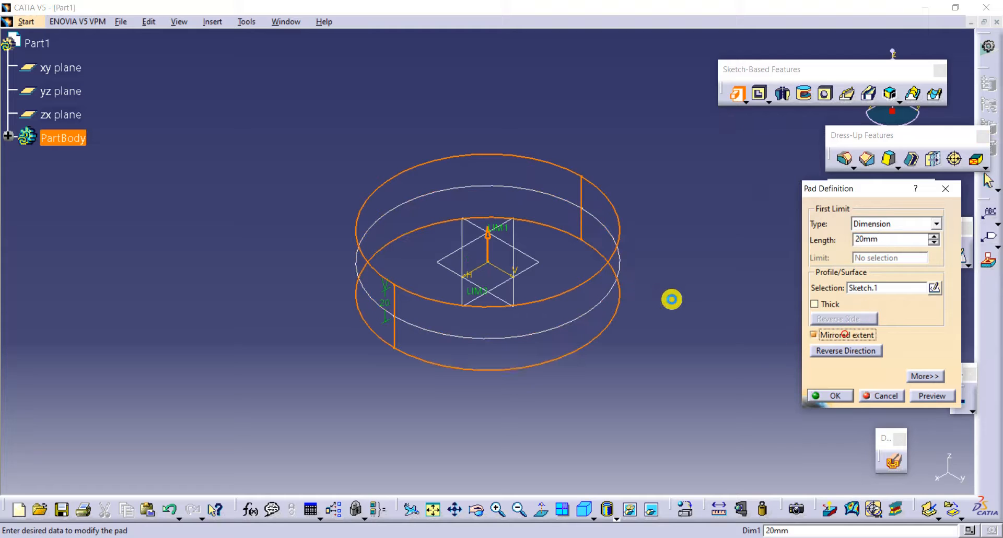
left_click_drag(490, 230, 466, 88)
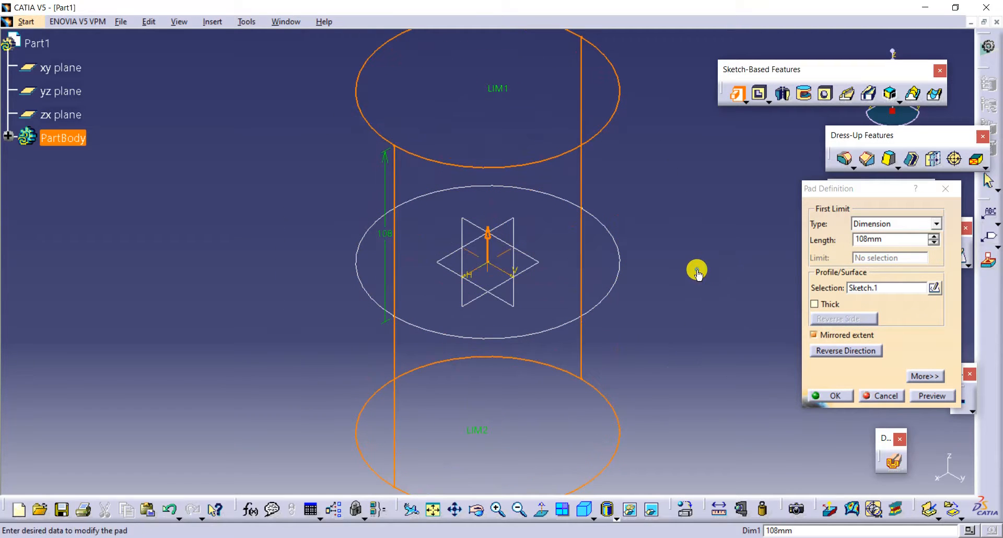
key("Return")
left_click(746, 338)
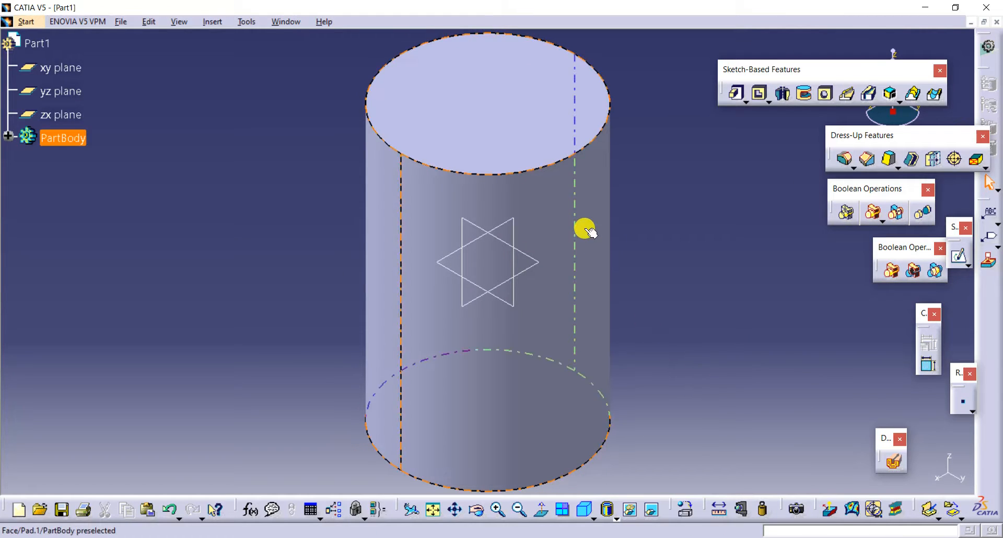
Try a 13-degree draft on the cylinder's side face with its top face as neutral element, and undo it
left_click(898, 166)
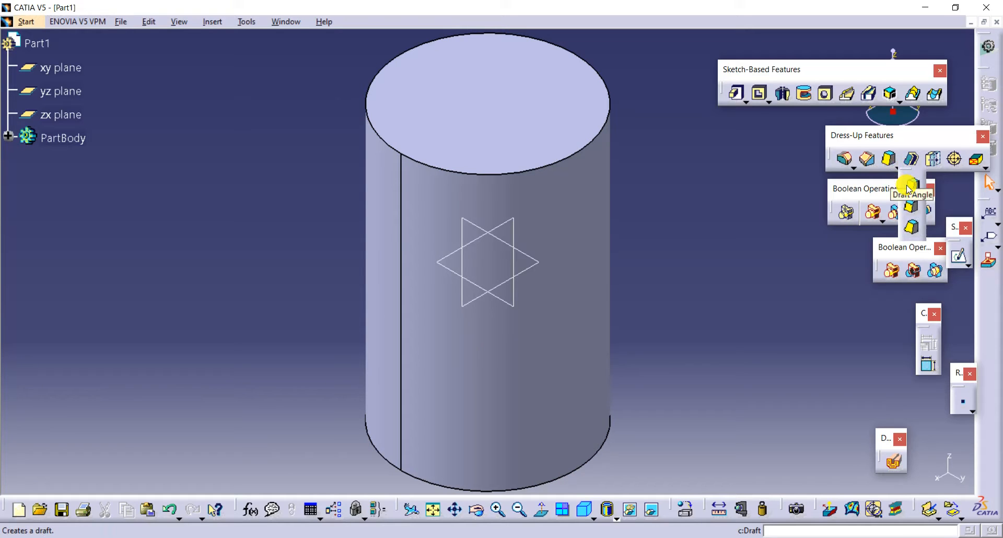
left_click(908, 188)
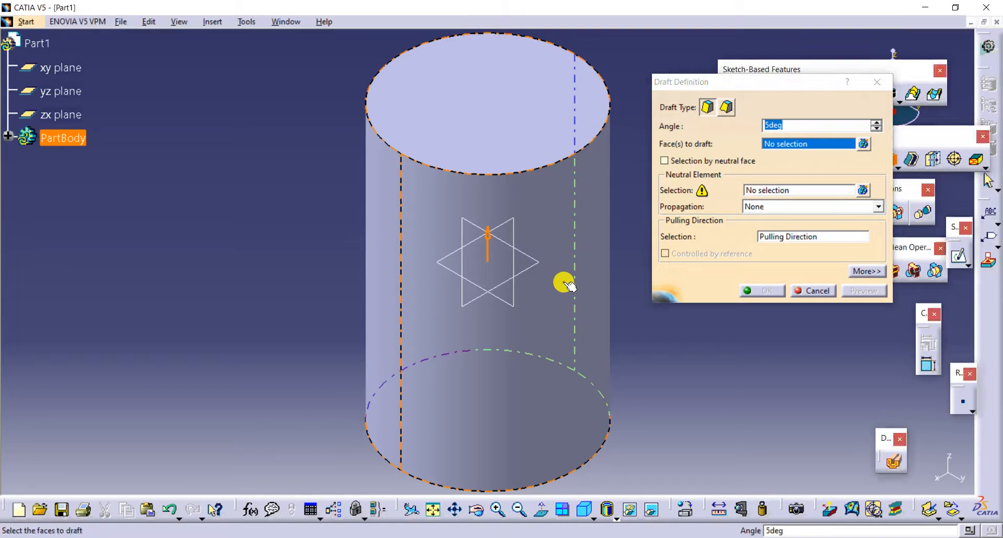
left_click(563, 283)
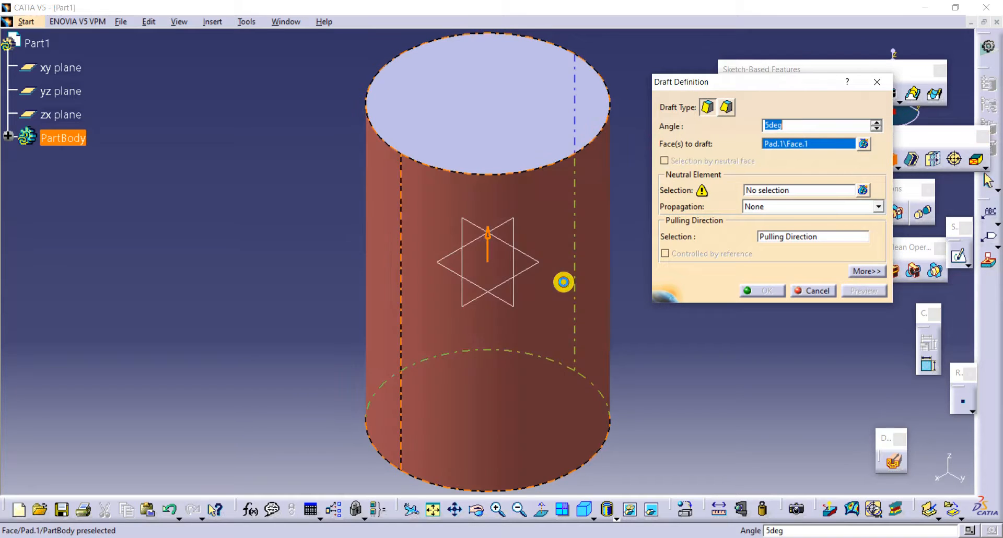
left_click(763, 186)
left_click(523, 93)
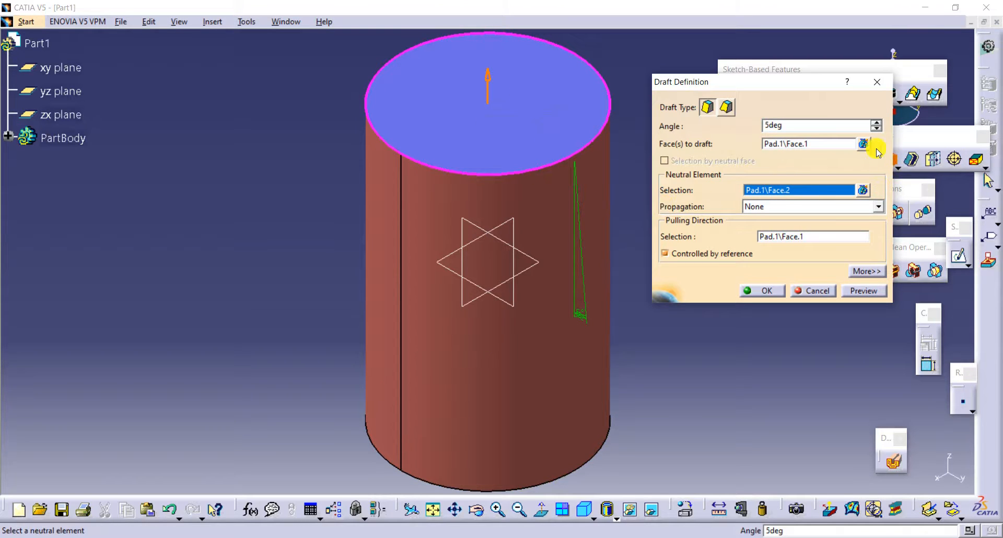
double_click(876, 123)
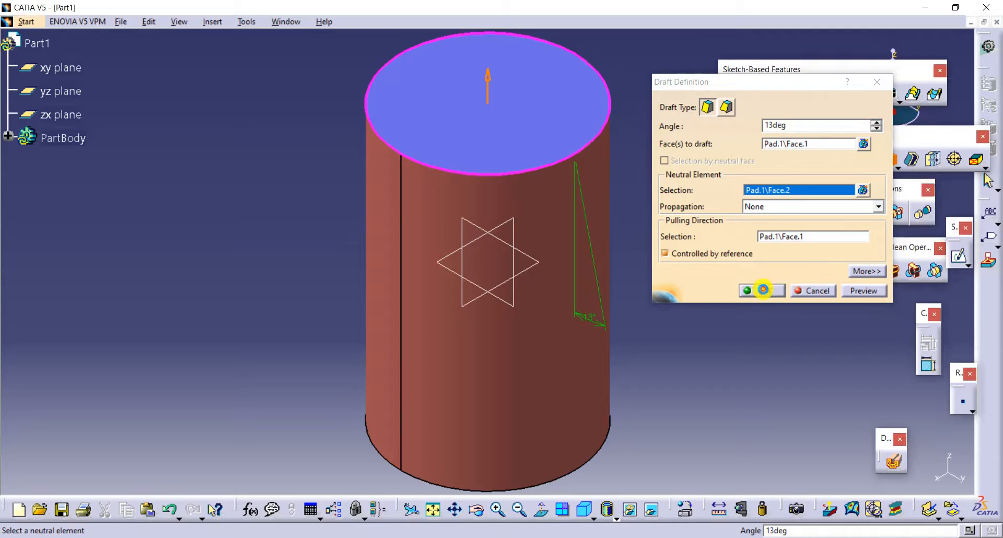
left_click(762, 291)
middle_click_drag(765, 343, 769, 362)
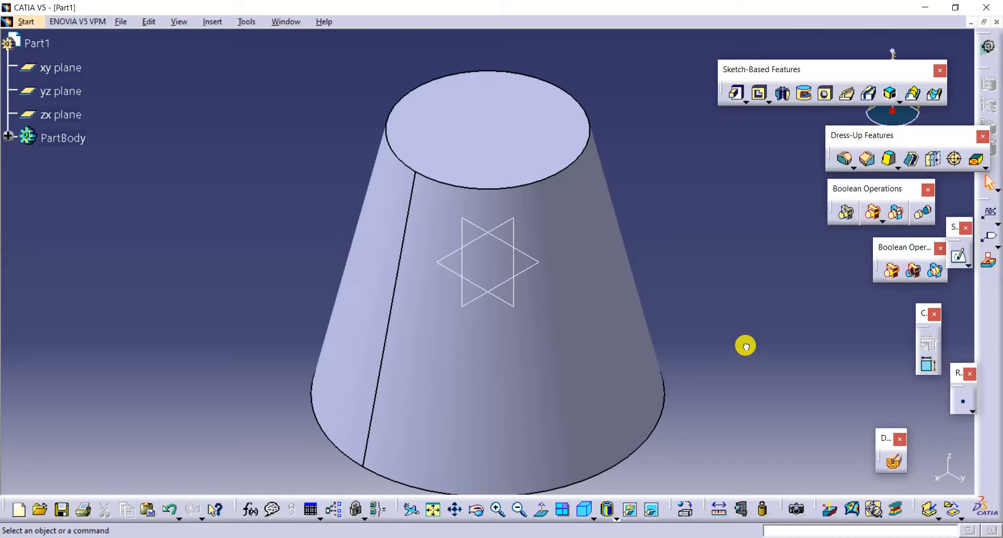
key("ctrl+y")
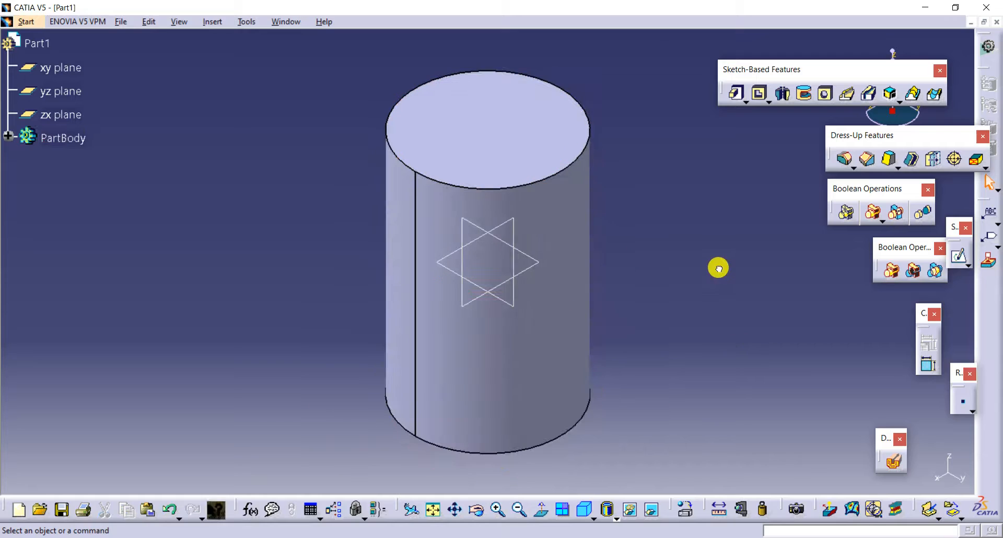
Sketch an open wavy spline through five control points on the zx plane, crossing the full width of the cylinder
left_click(958, 256)
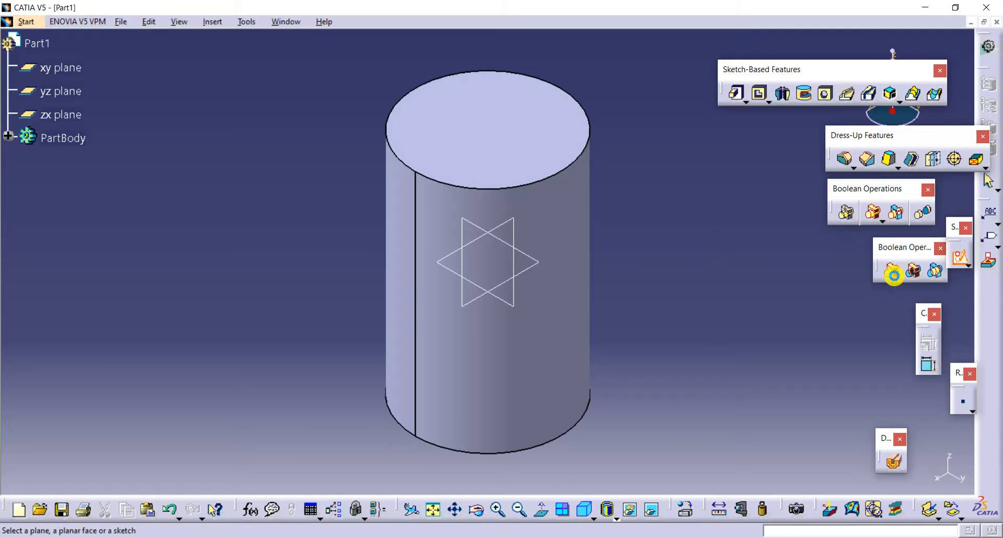
left_click(512, 219)
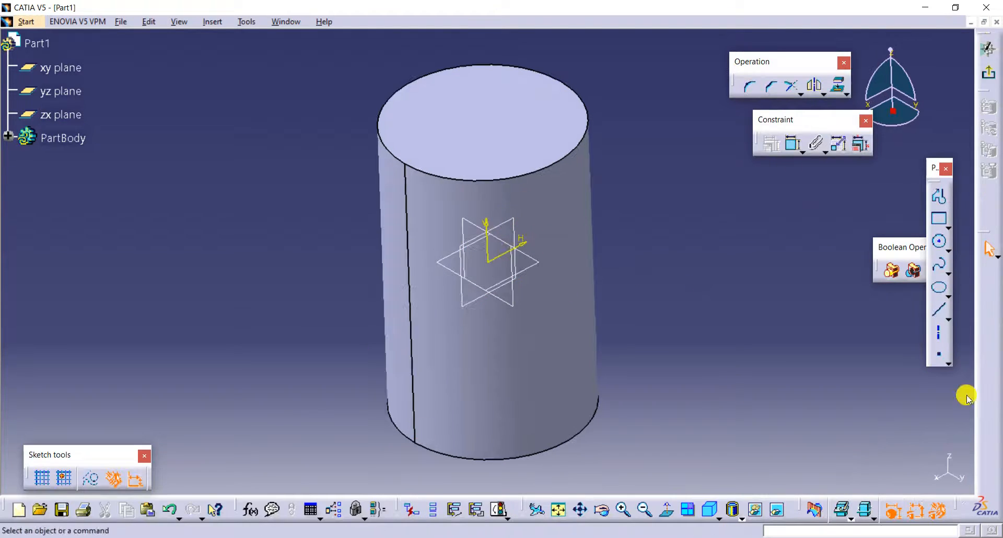
left_click(939, 265)
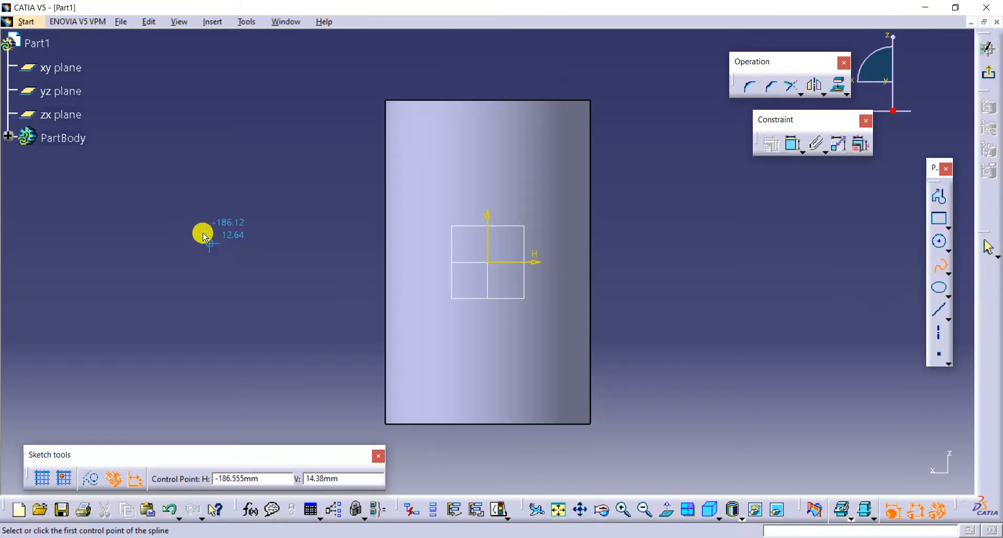
left_click(196, 200)
left_click(294, 201)
left_click(400, 266)
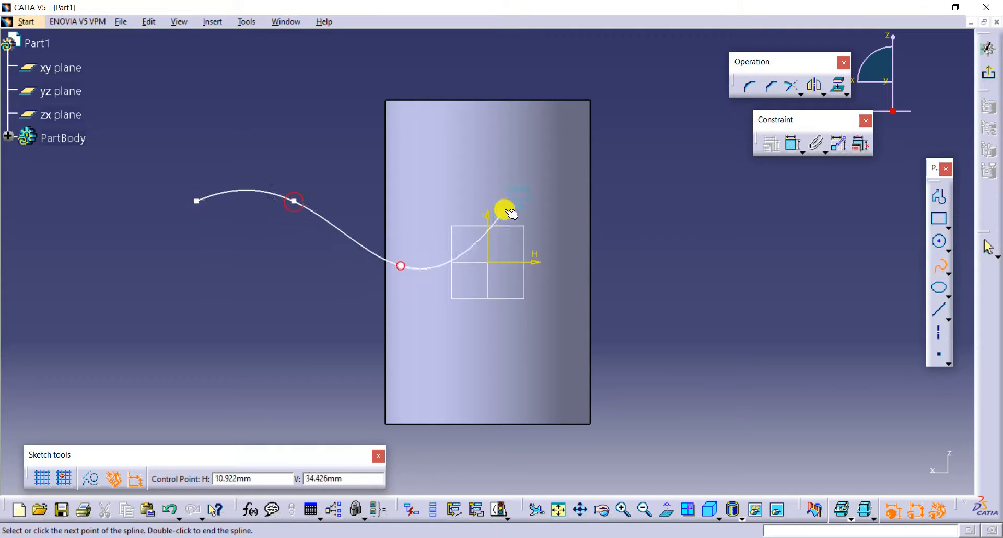
left_click(511, 230)
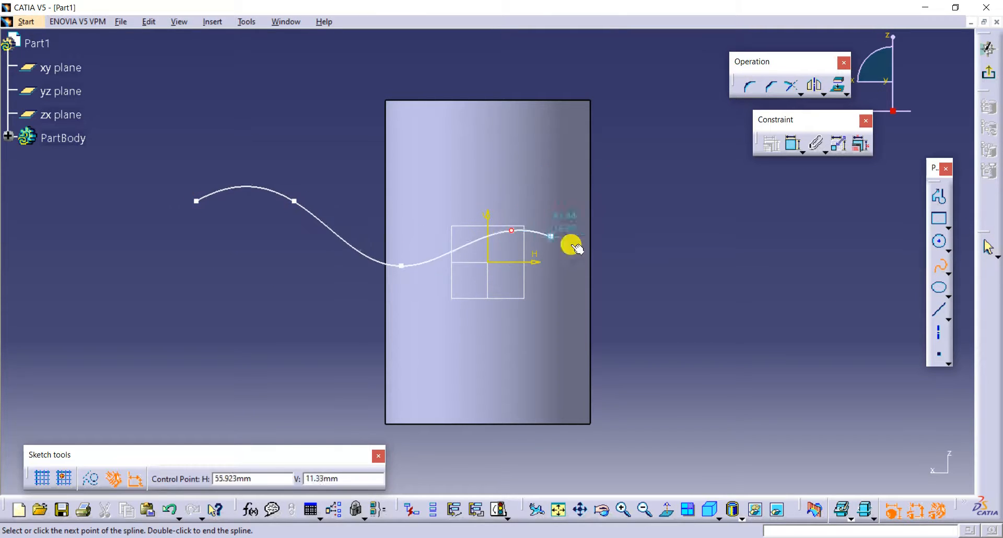
left_click(699, 297)
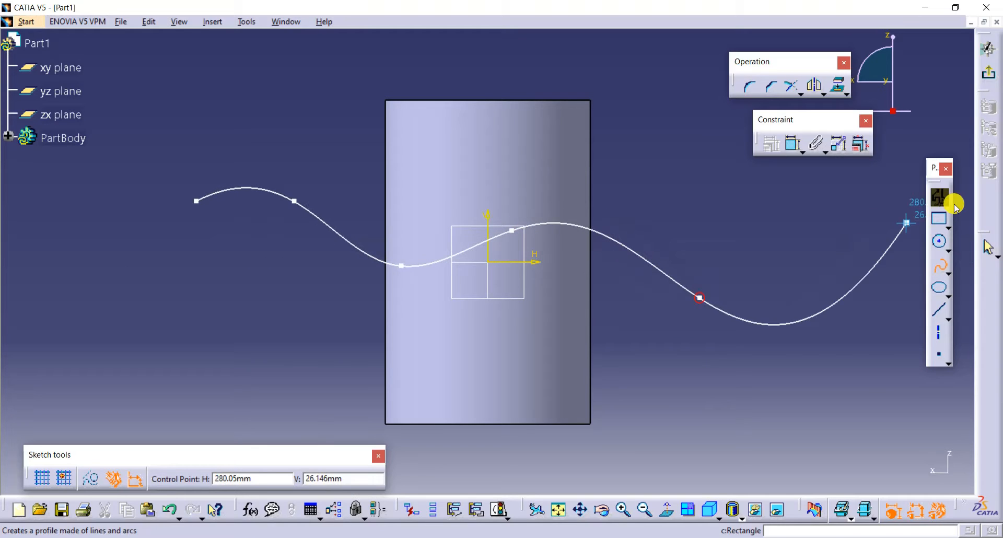
left_click(937, 265)
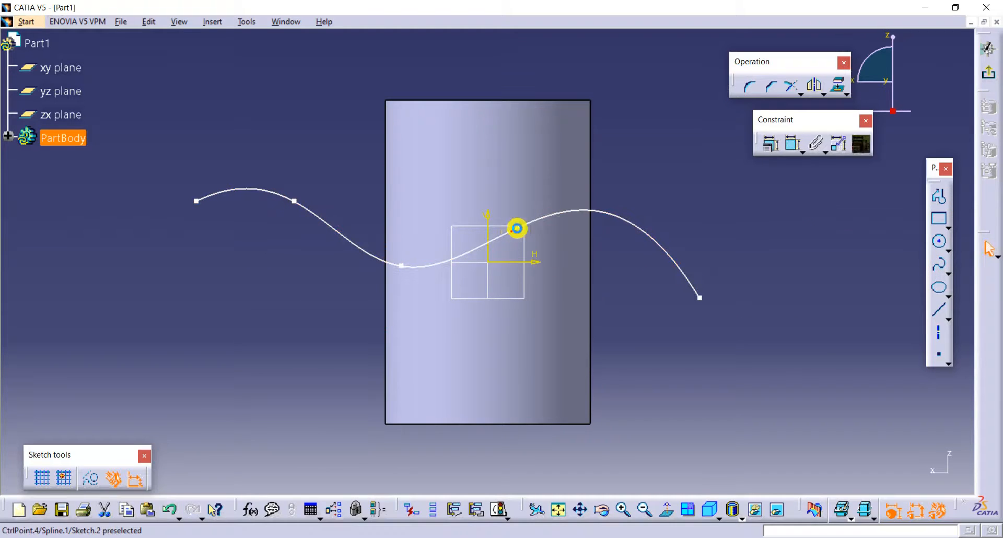
Reshape the spline by moving its five control points into an S-curve with a trough near the cylinder's left edge and a crest beyond its right edge
left_click_drag(517, 228, 551, 181)
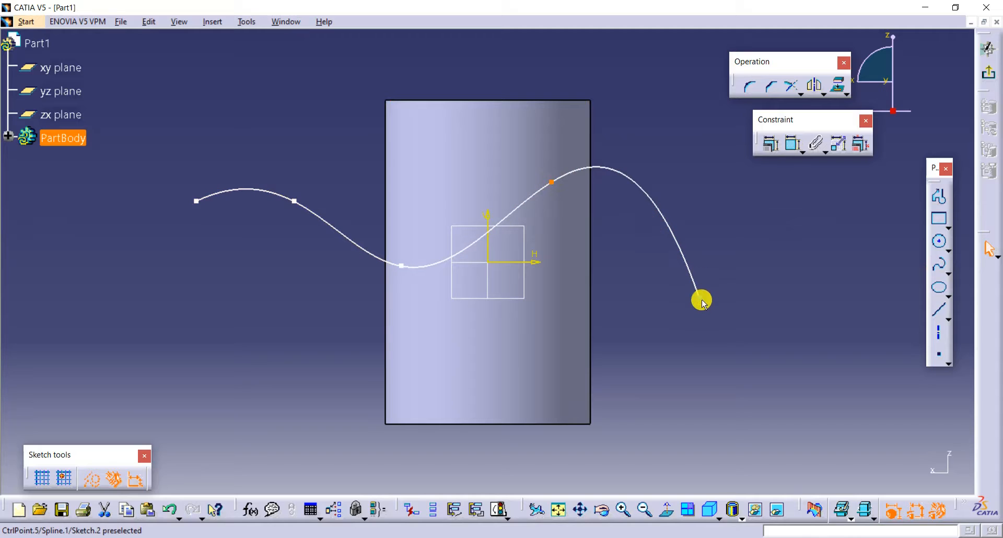
left_click_drag(700, 299, 792, 280)
left_click(685, 375)
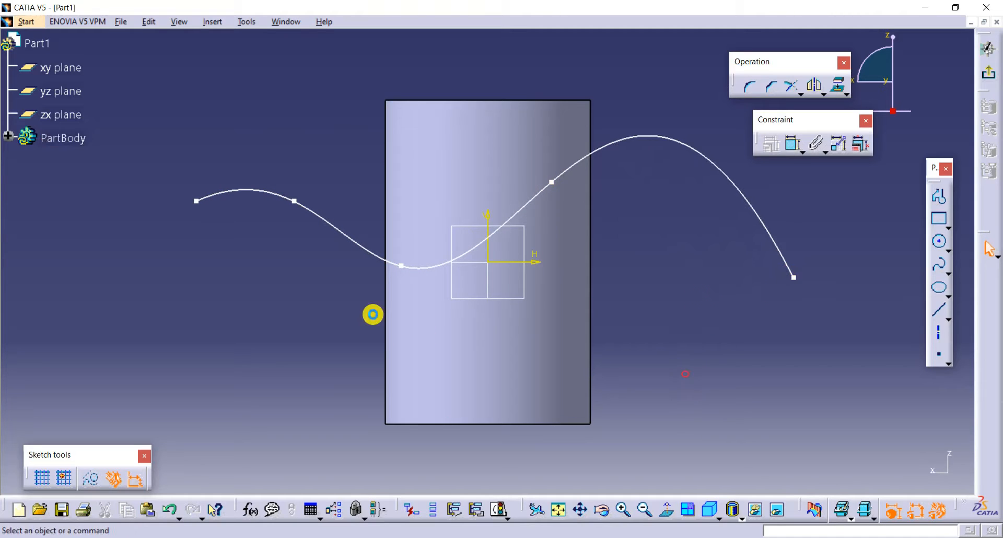
left_click_drag(406, 267, 360, 315)
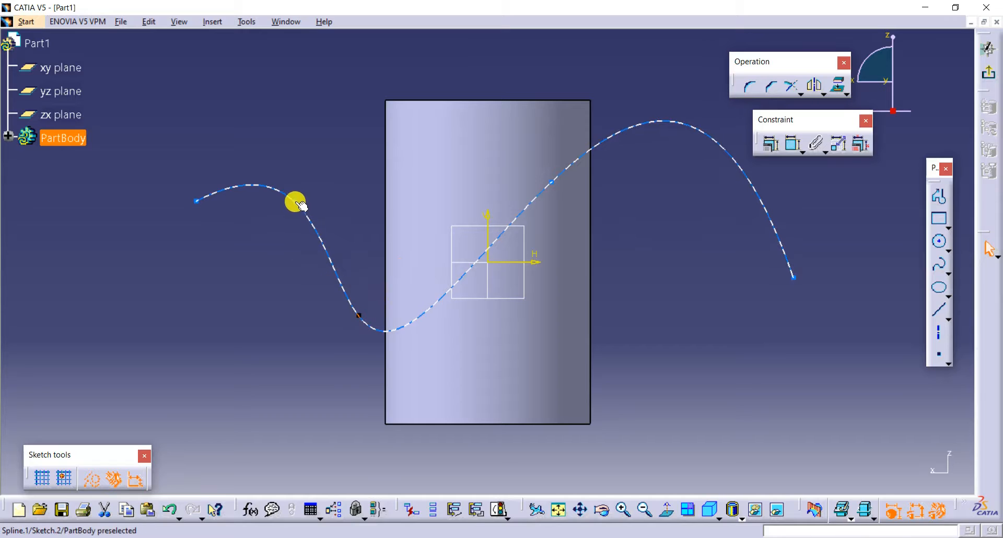
left_click_drag(292, 199, 279, 272)
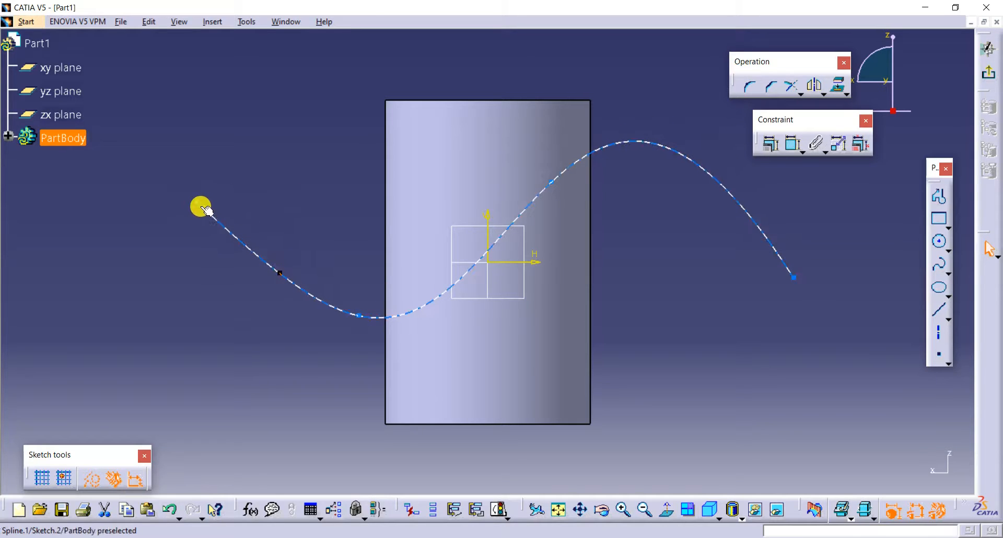
left_click_drag(195, 201, 247, 264)
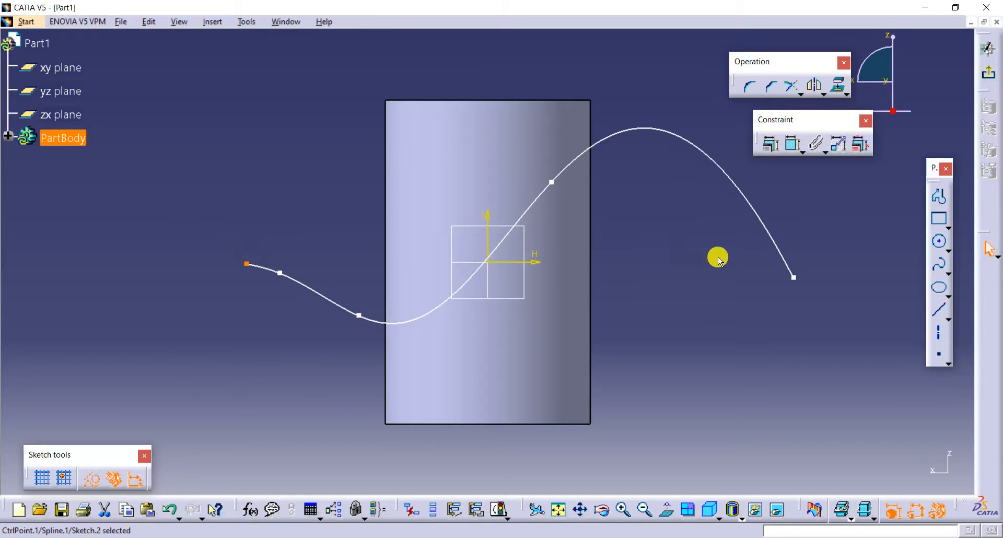
left_click_drag(793, 282, 720, 150)
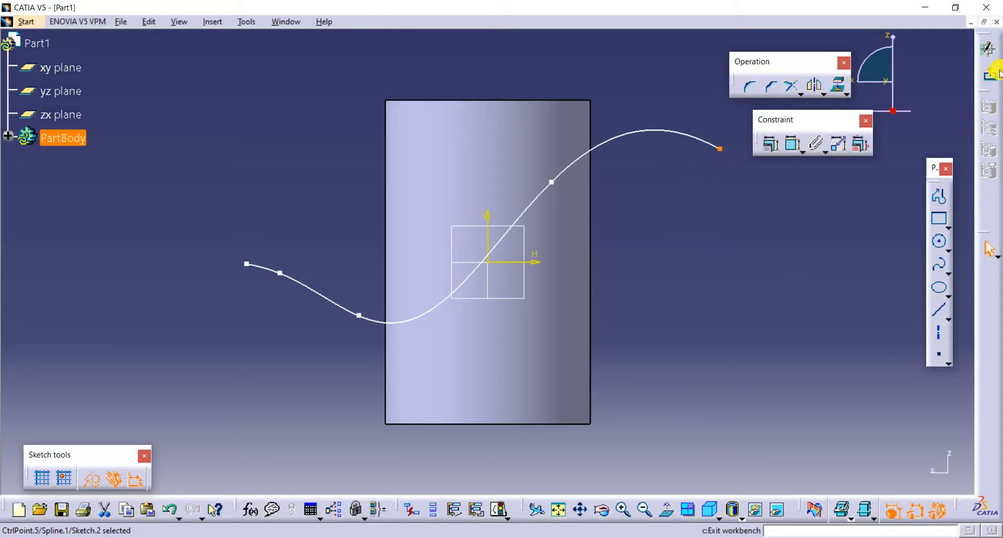
Exit the spline sketch and switch to the Wireframe and Surface Design workbench
left_click(994, 73)
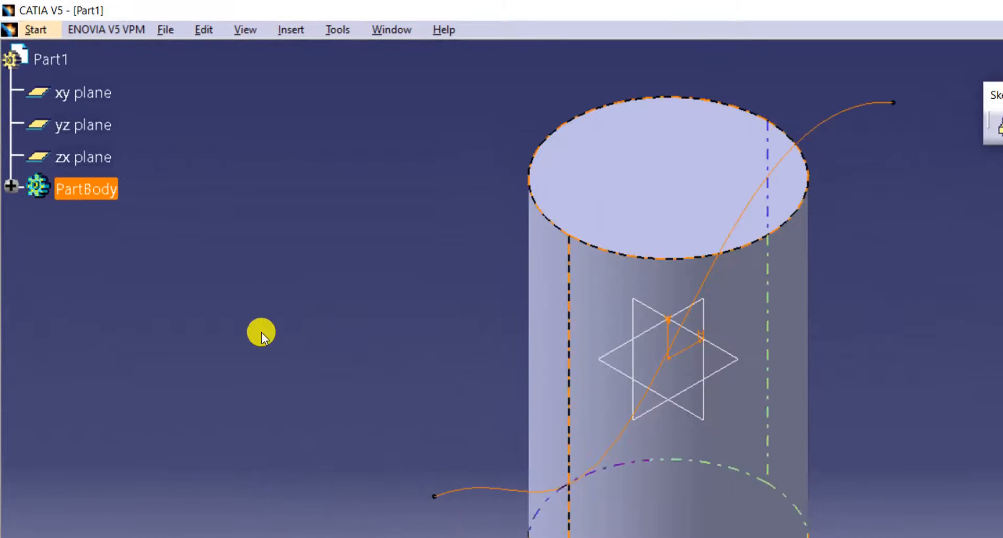
left_click(261, 334)
left_click(30, 33)
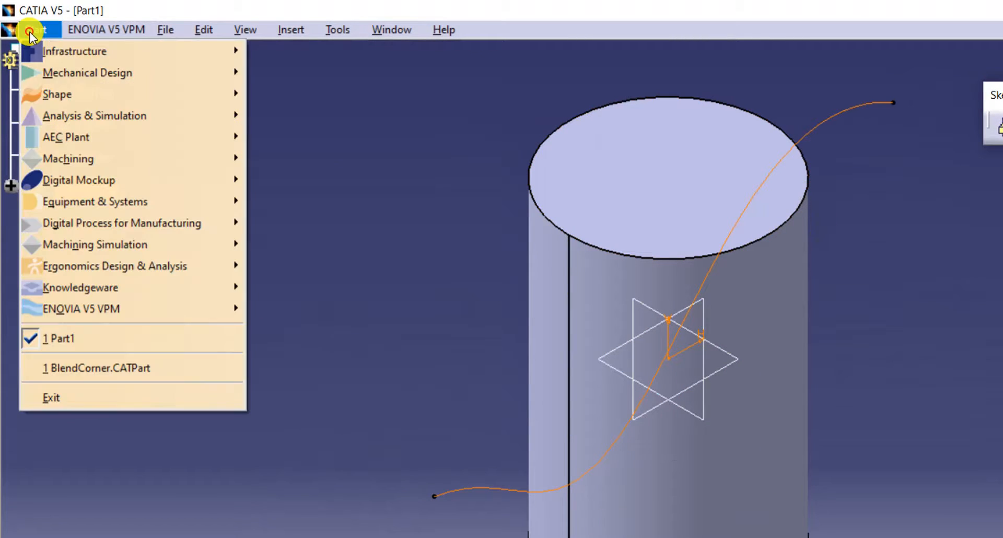
left_click(87, 73)
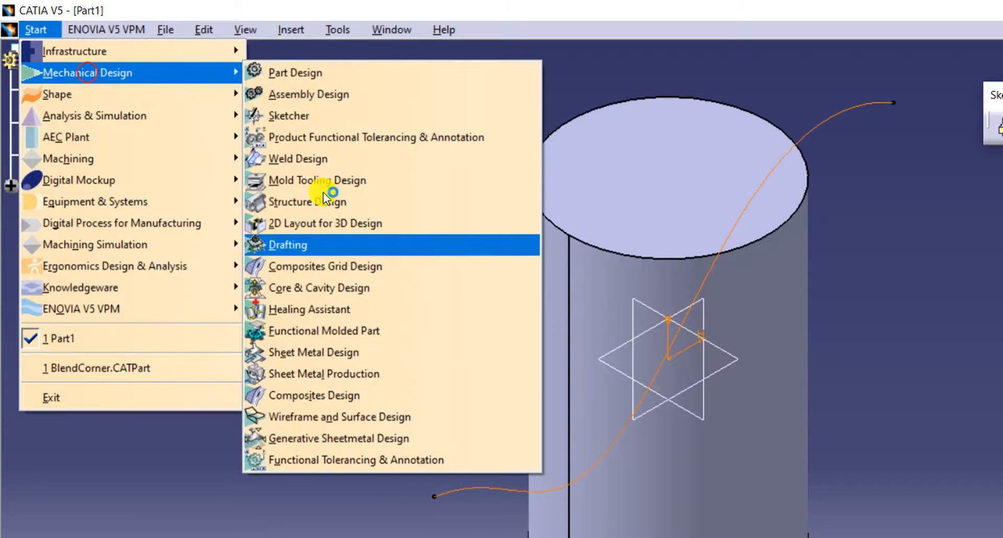
left_click(349, 421)
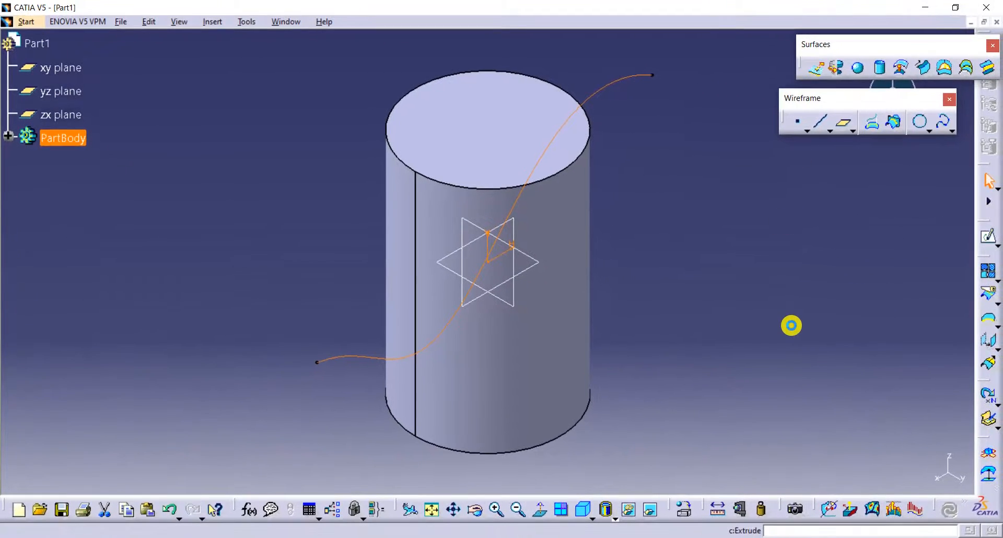
Extrude the spline sketch into a surface with mirrored extent and a 145 mm limit, passing through the whole cylinder
key("Return")
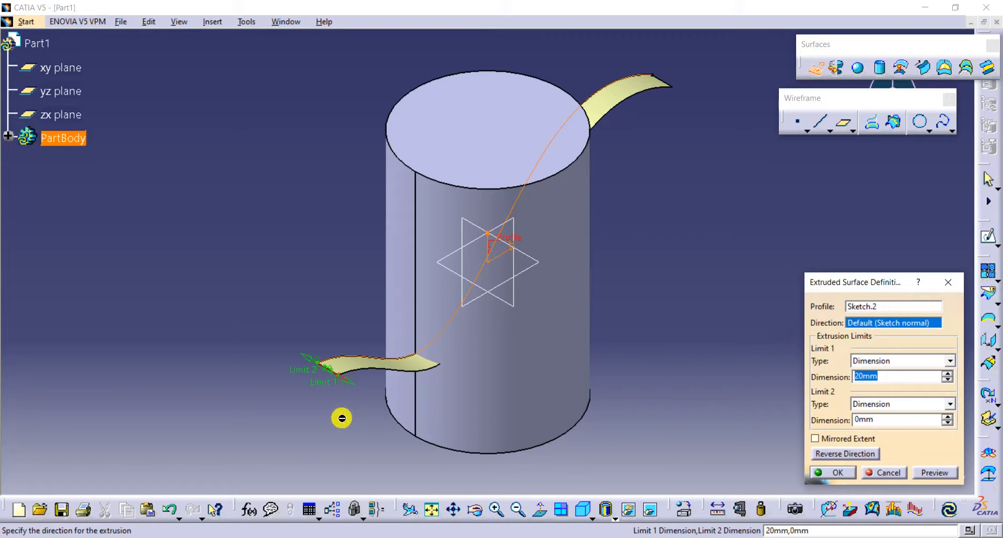
left_click(827, 440)
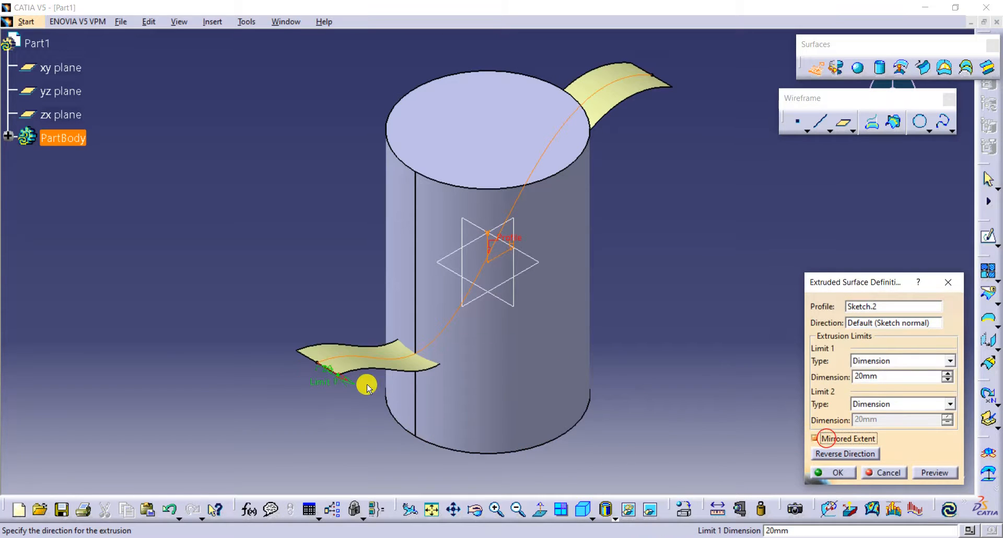
left_click_drag(351, 385, 502, 424)
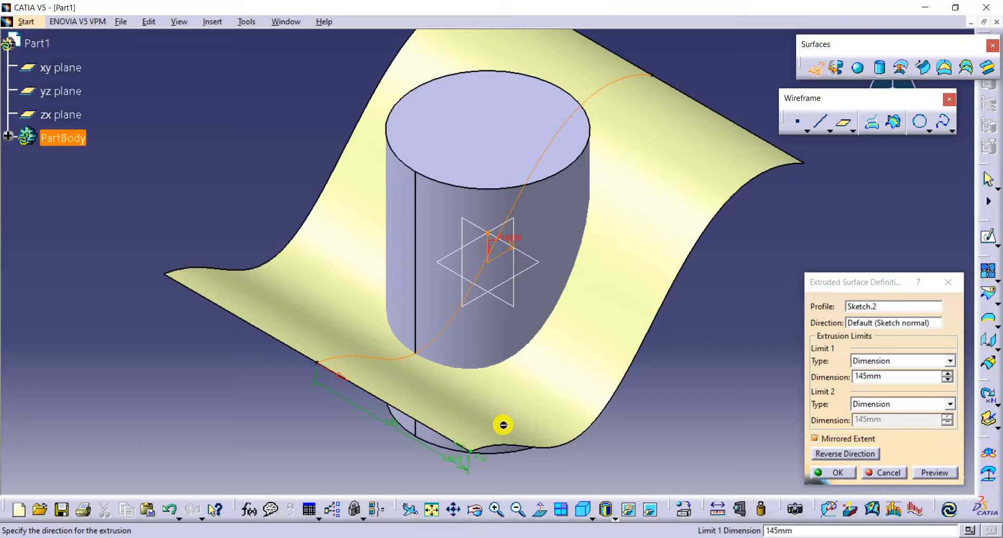
left_click(839, 472)
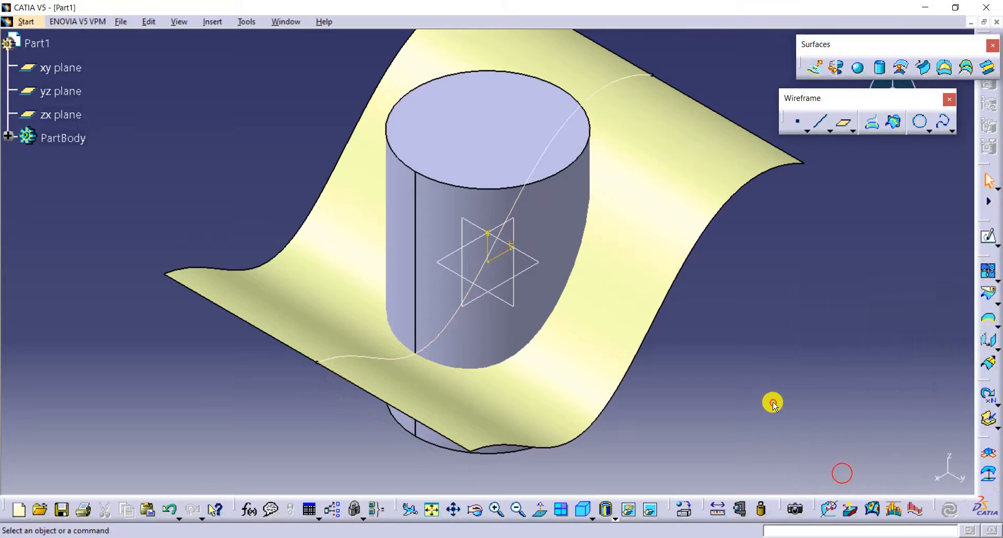
middle_click_drag(690, 338, 555, 297)
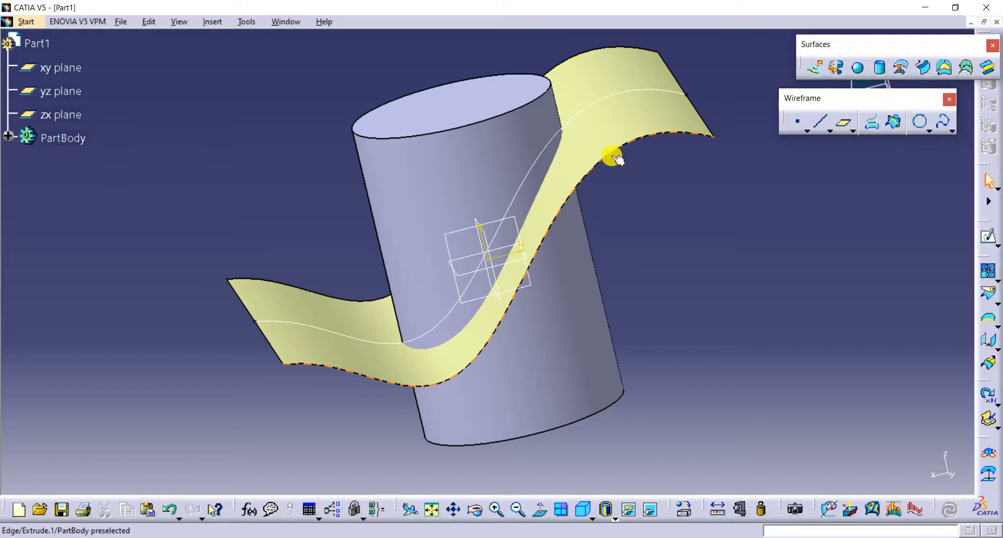
Return to the Part Design workbench
left_click(27, 21)
left_click(66, 53)
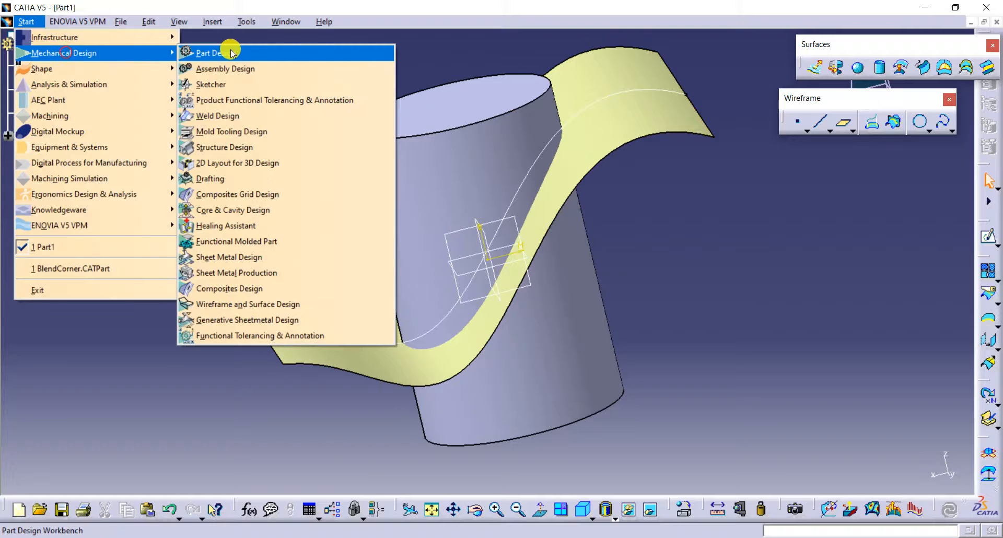
left_click(231, 53)
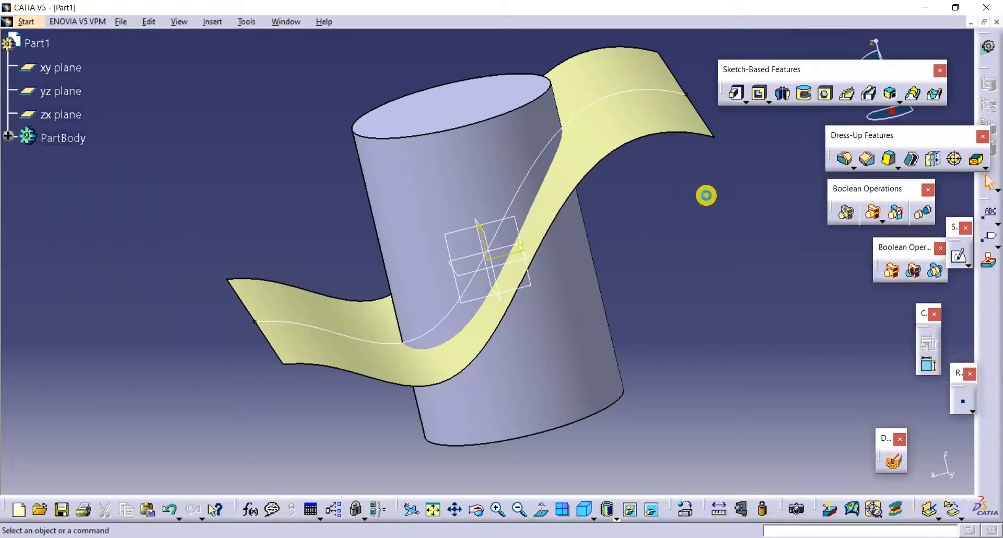
left_click(728, 236)
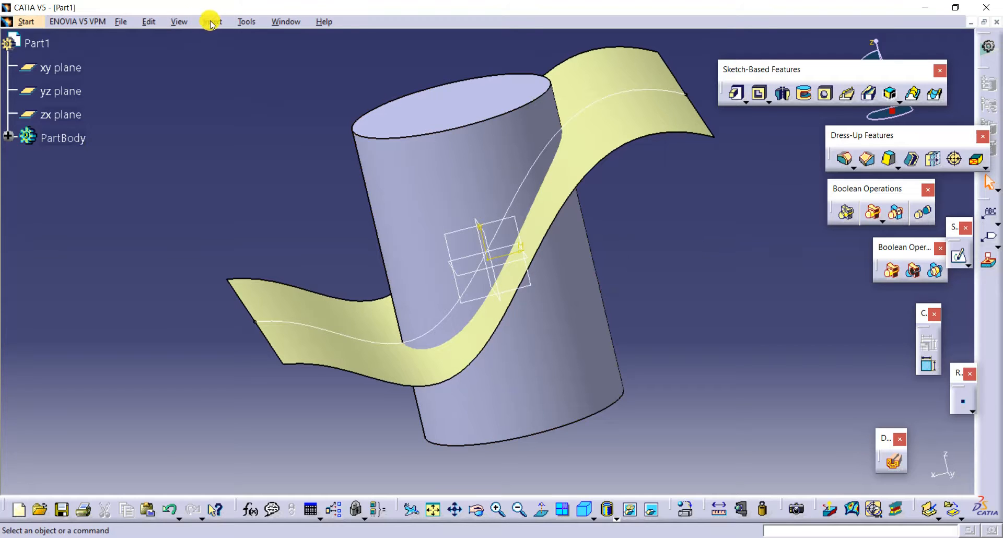
Start the Draft Both Sides advanced dress-up feature and set its mode to Neutral / Neutral
left_click(210, 22)
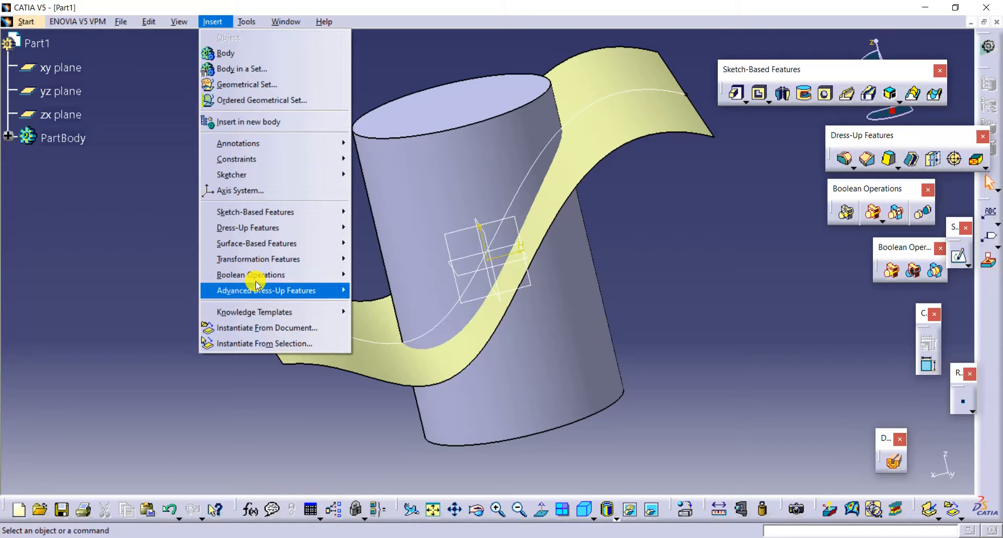
mouse_move(259, 292)
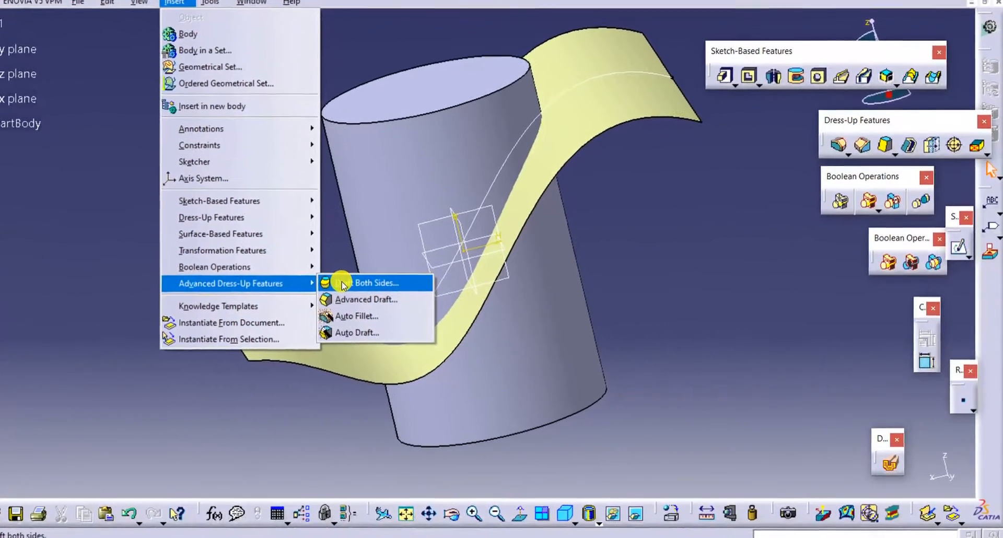
left_click(343, 285)
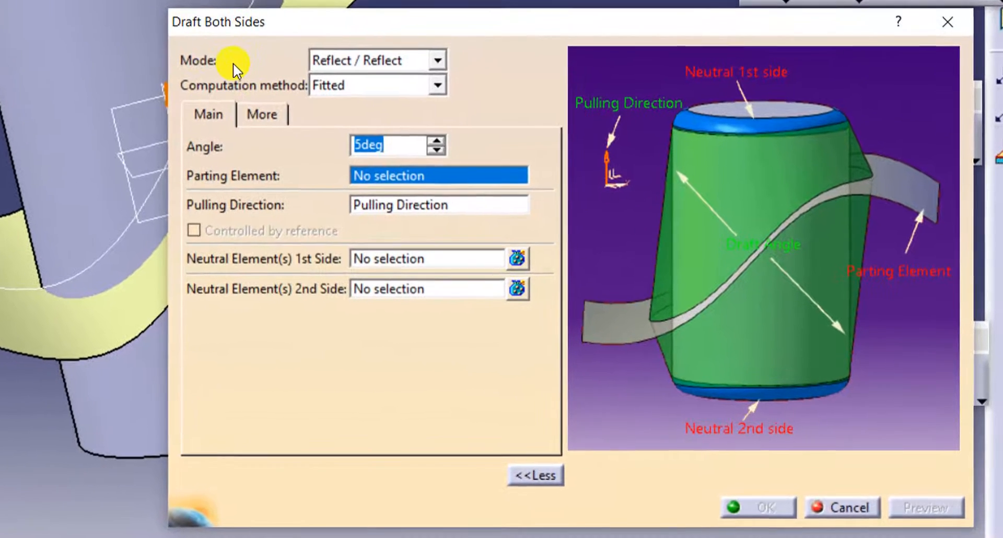
left_click(383, 59)
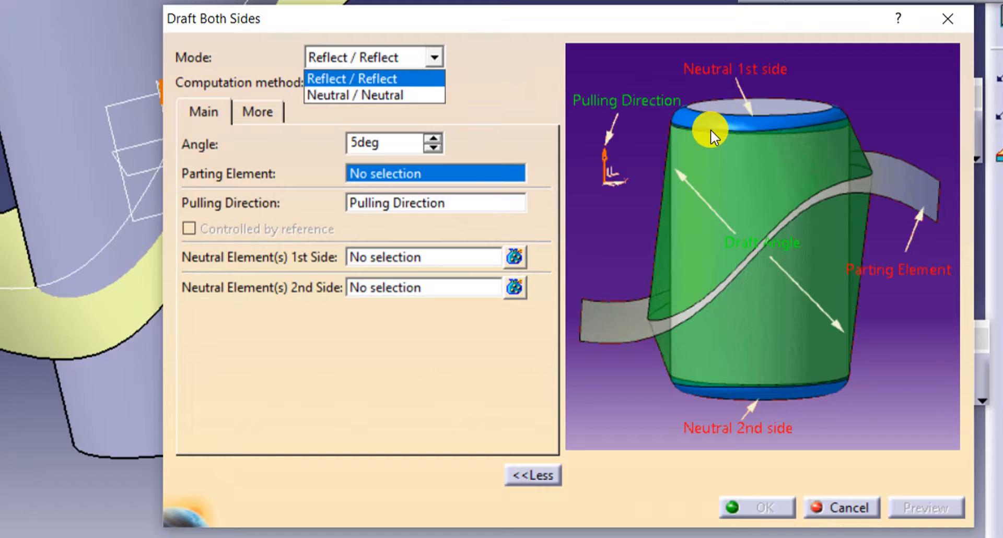
left_click(385, 80)
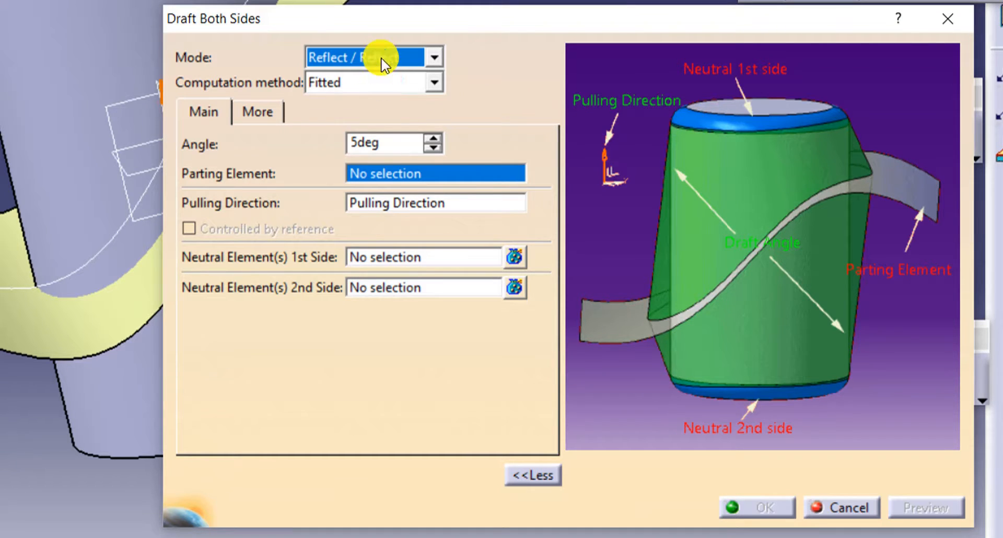
left_click(384, 63)
left_click(385, 94)
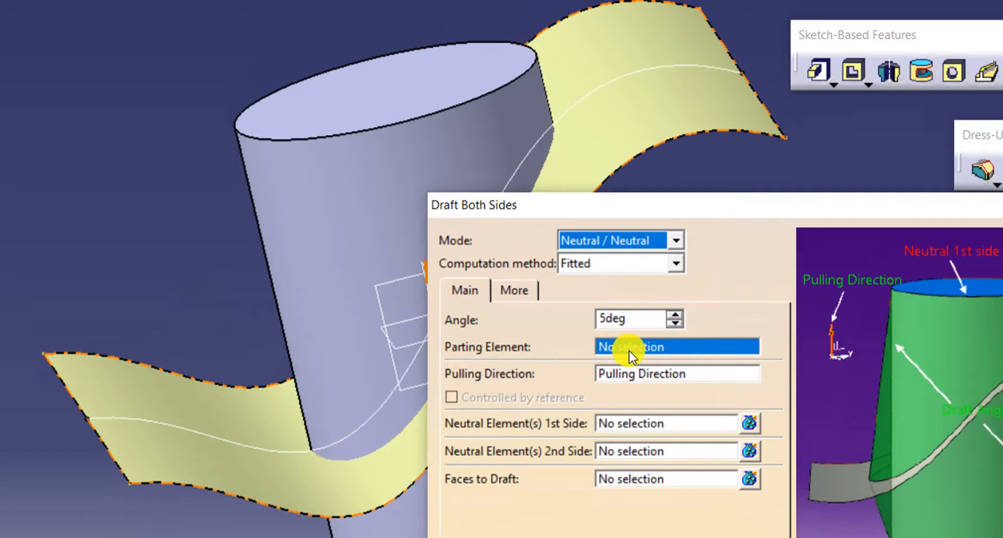
Assign the extruded surface as parting element, with the cylinder's top and bottom faces as first- and second-side neutral elements
middle_click_drag(108, 249, 9, 218)
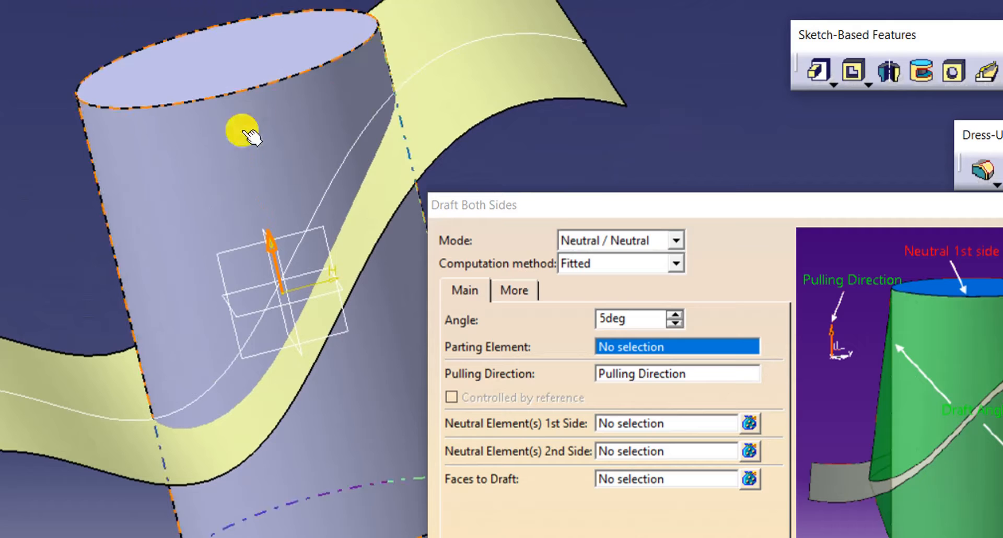
left_click(514, 75)
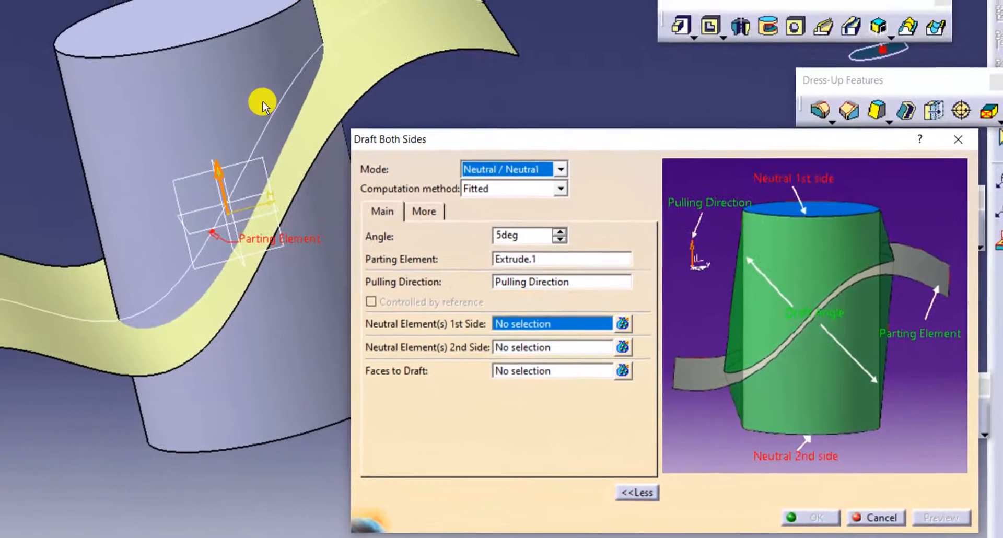
left_click(246, 40)
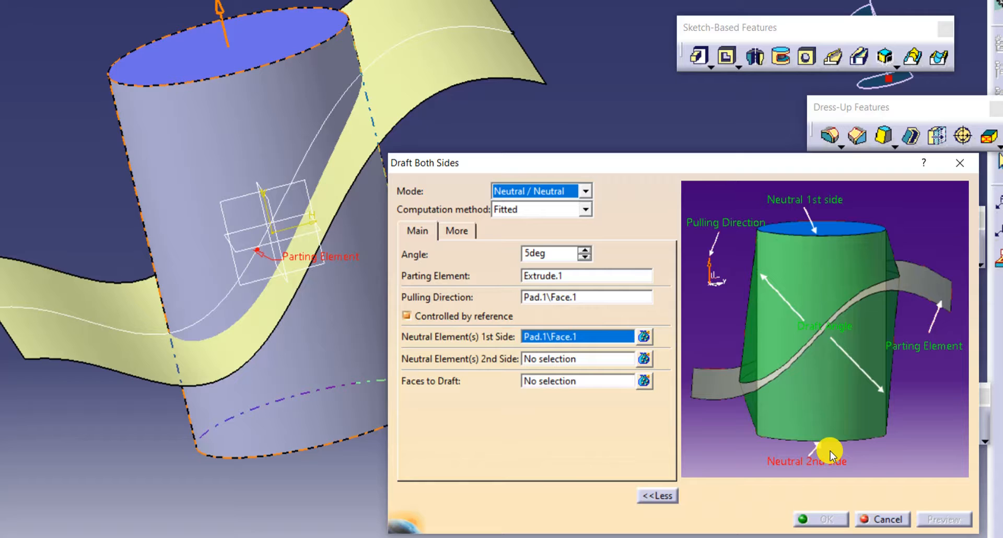
left_click(547, 358)
middle_click_drag(358, 459, 269, 246)
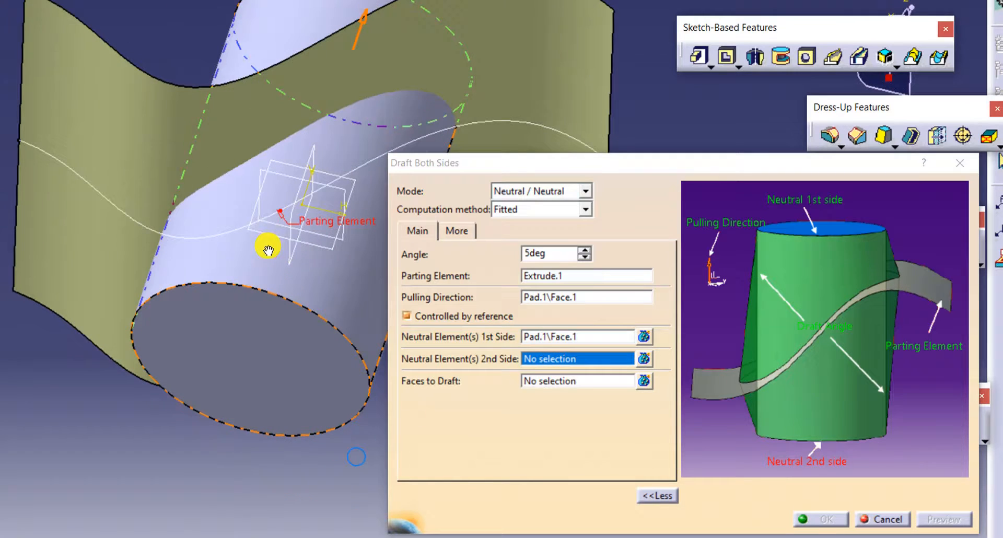
left_click(273, 340)
middle_click_drag(252, 199, 257, 432)
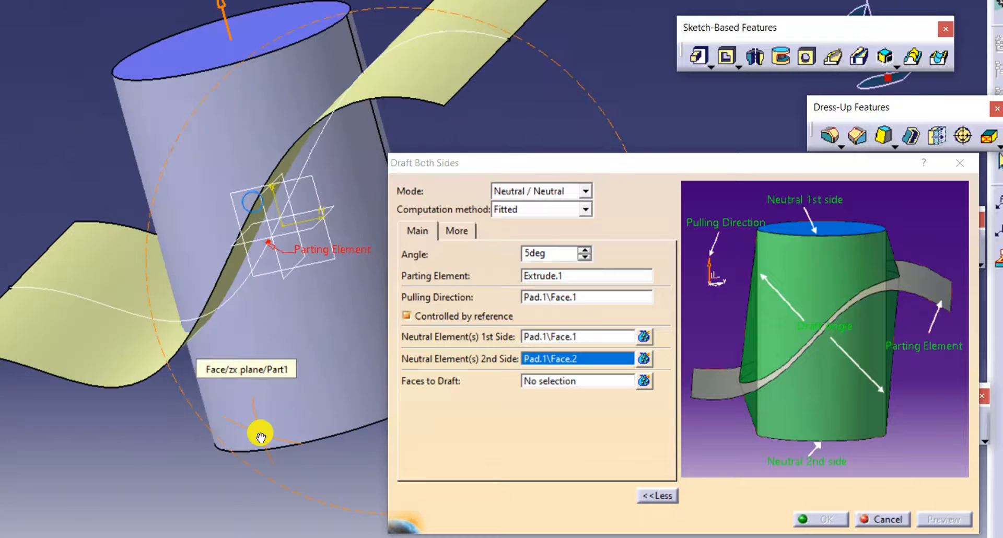
Choose the cylinder's side face as the face to draft, set the angle to 15 degrees, and create the two-sided draft
left_click(577, 381)
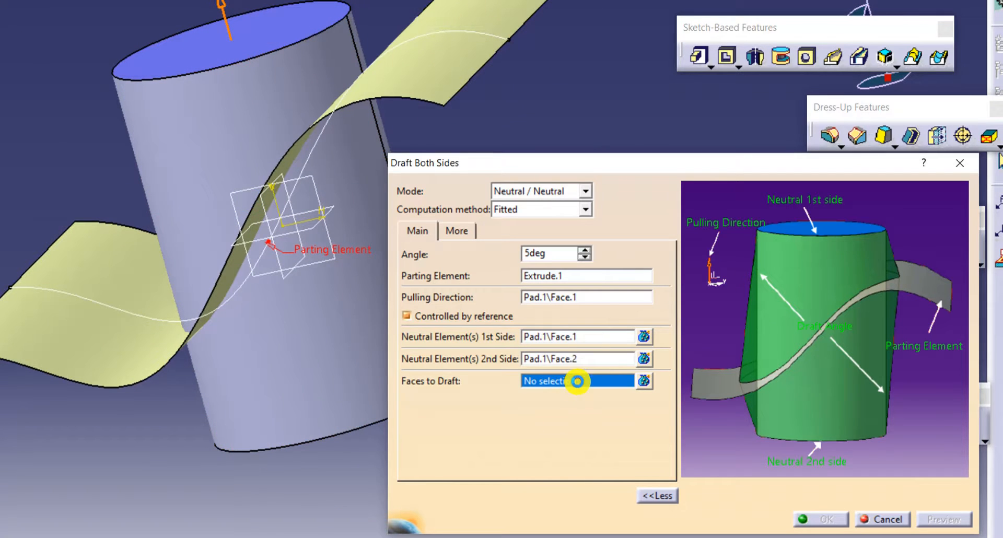
left_click(221, 108)
middle_click_drag(177, 225, 273, 217)
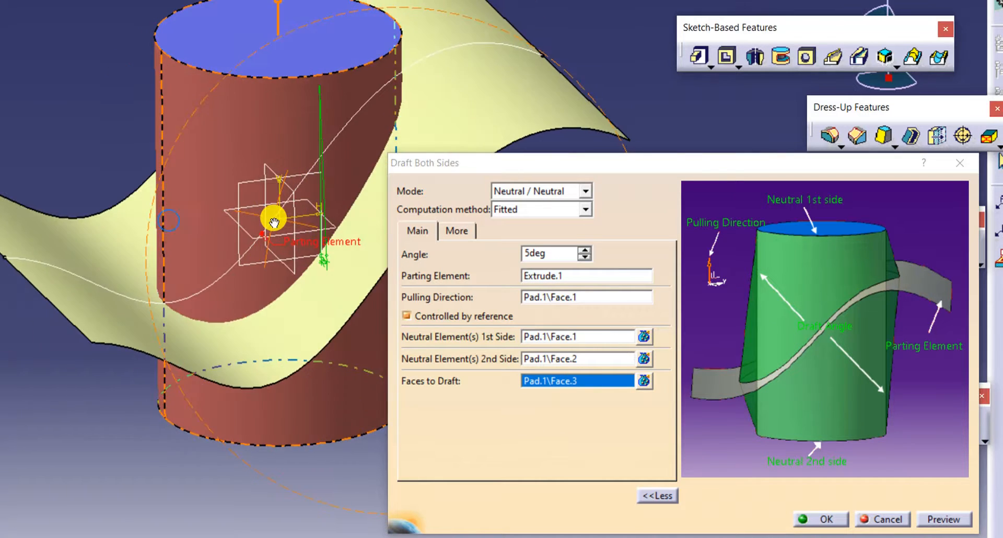
mouse_move(405, 268)
middle_mouse_down()
mouse_move(278, 310)
mouse_move(275, 303)
middle_mouse_up()
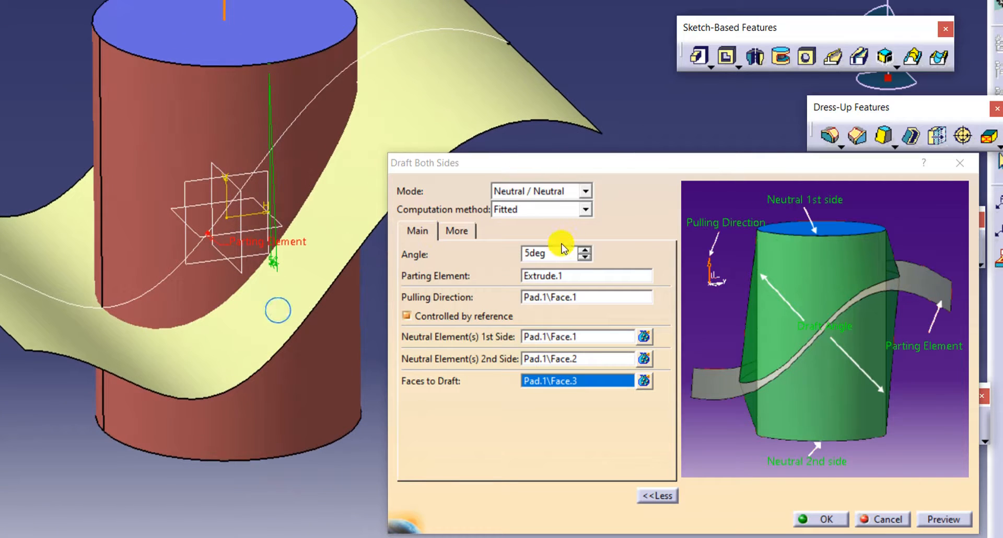
left_click(586, 250)
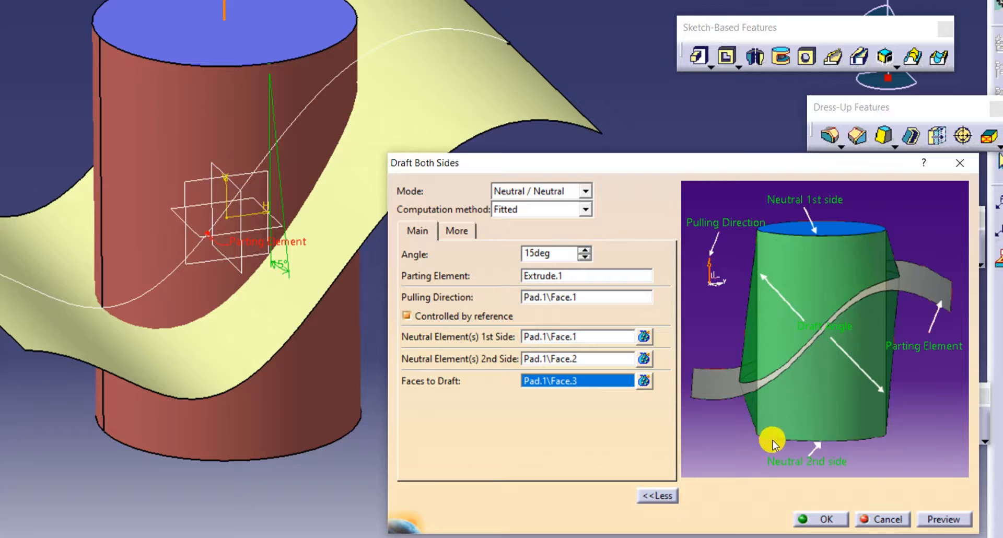
left_click(818, 520)
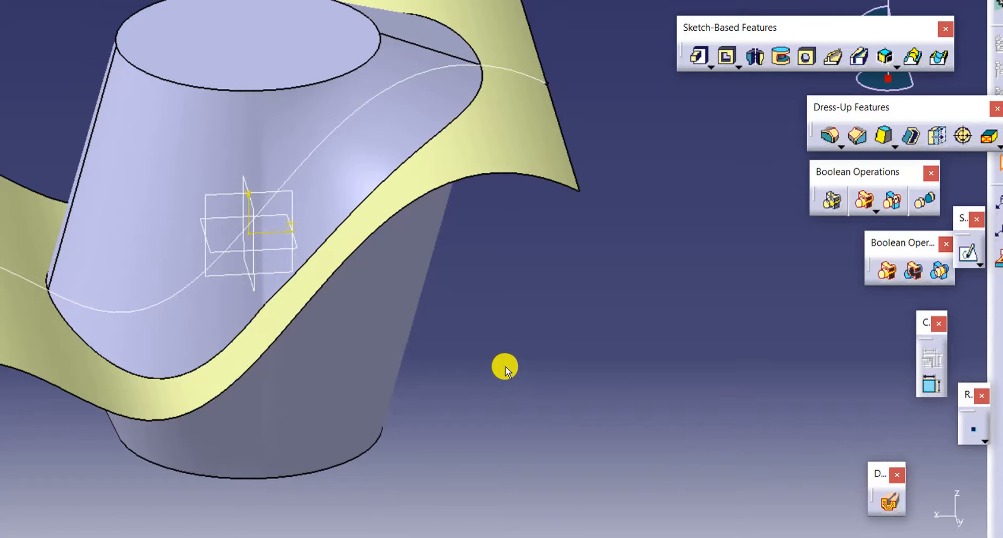
Hide the extruded parting surface and the spline sketch
middle_click_drag(504, 368, 495, 136)
left_click(507, 107)
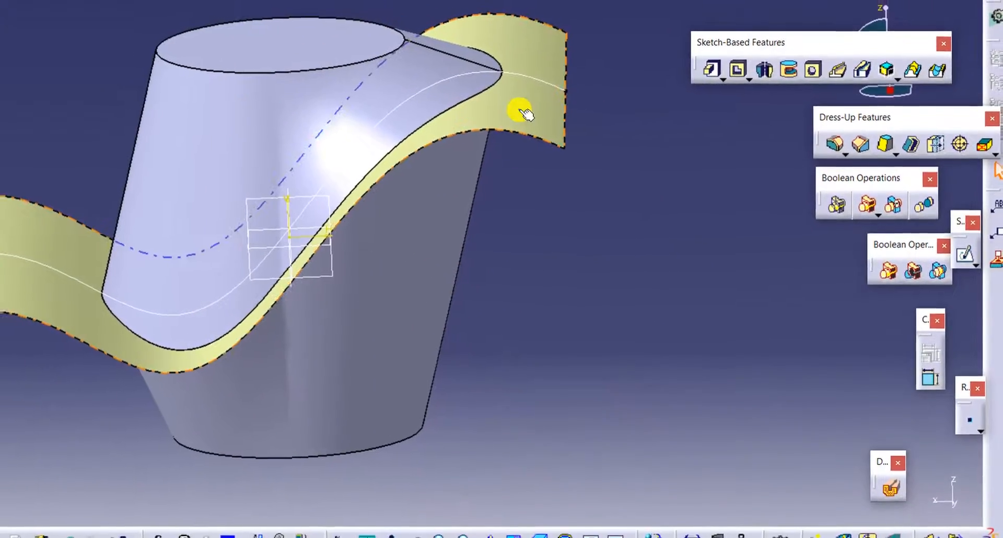
right_click(509, 106)
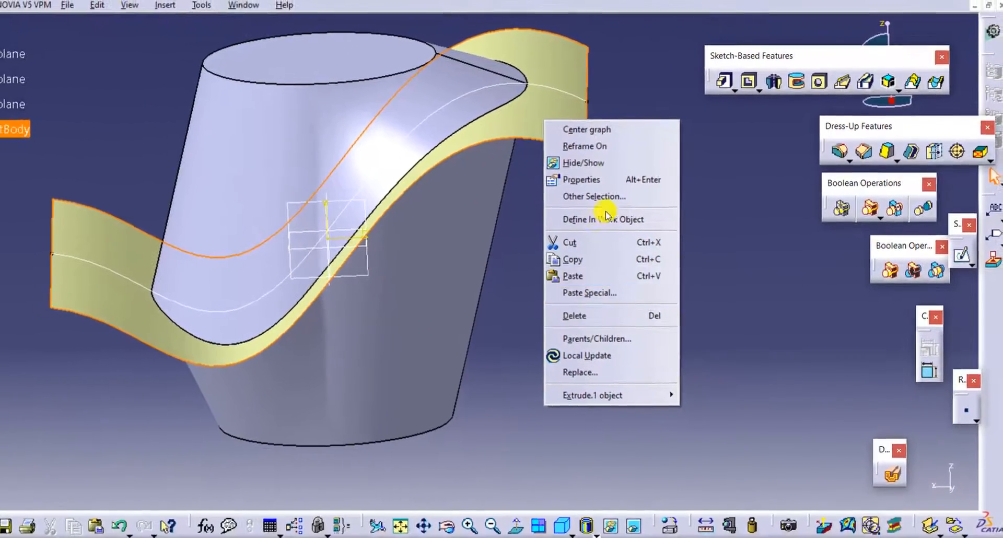
left_click(606, 159)
left_click(570, 94)
right_click(572, 96)
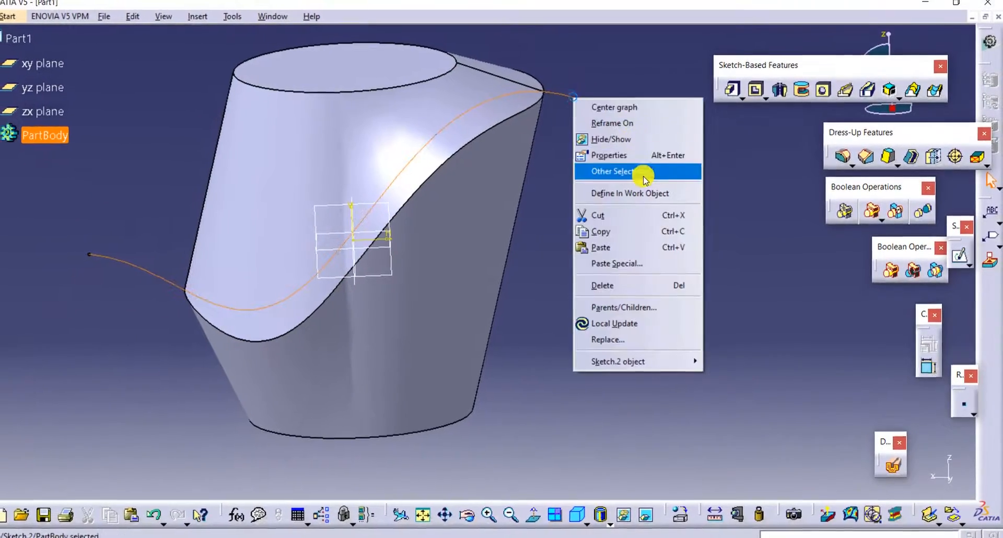
left_click(636, 138)
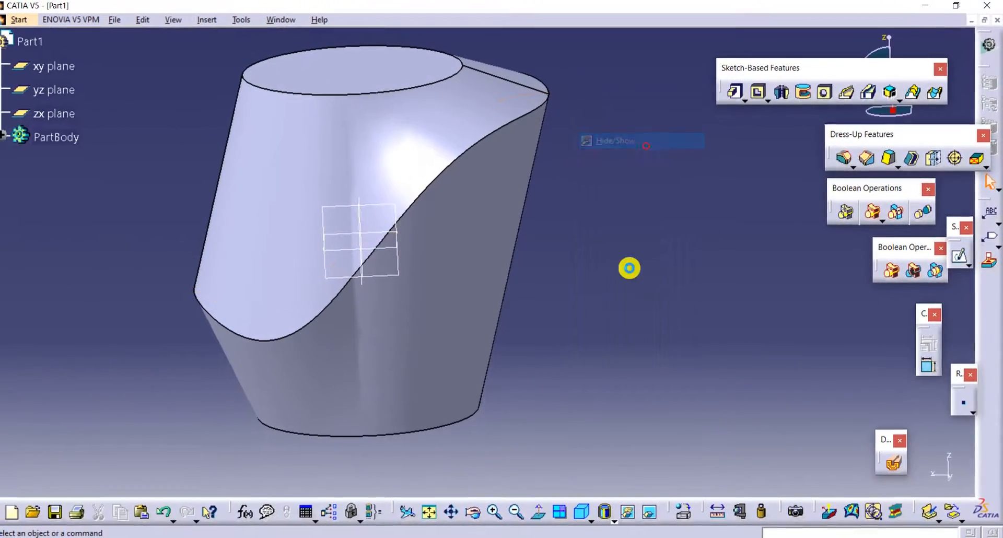
Undo the hiding of the spline sketch
left_click(581, 511)
middle_click_drag(566, 425, 452, 323)
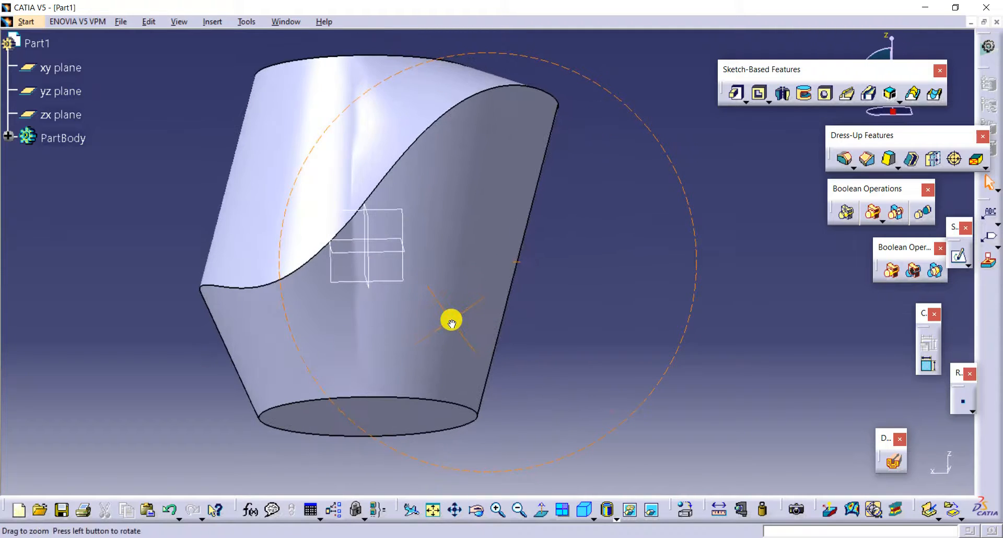
left_click(621, 398)
left_click(400, 219)
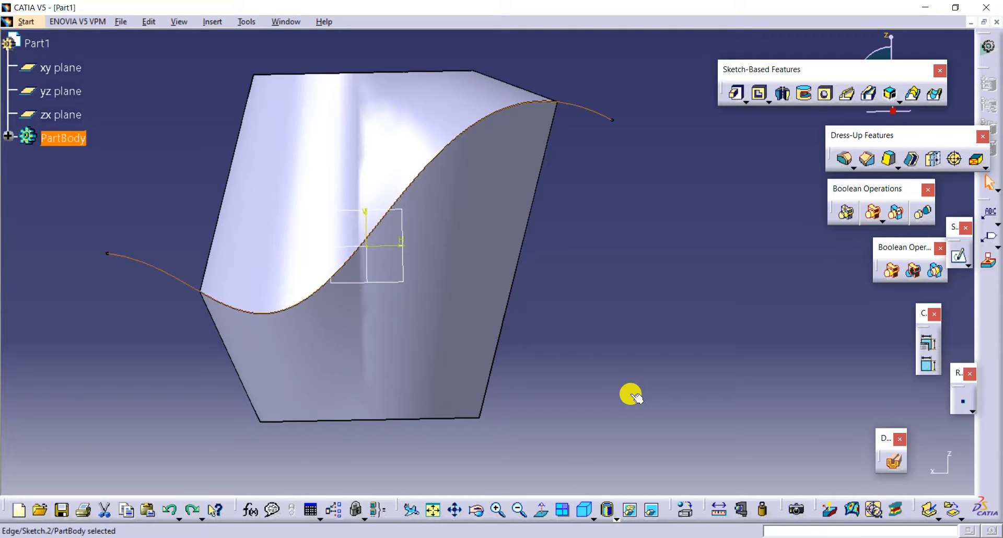
key("ctrl+z")
key("ctrl+z")
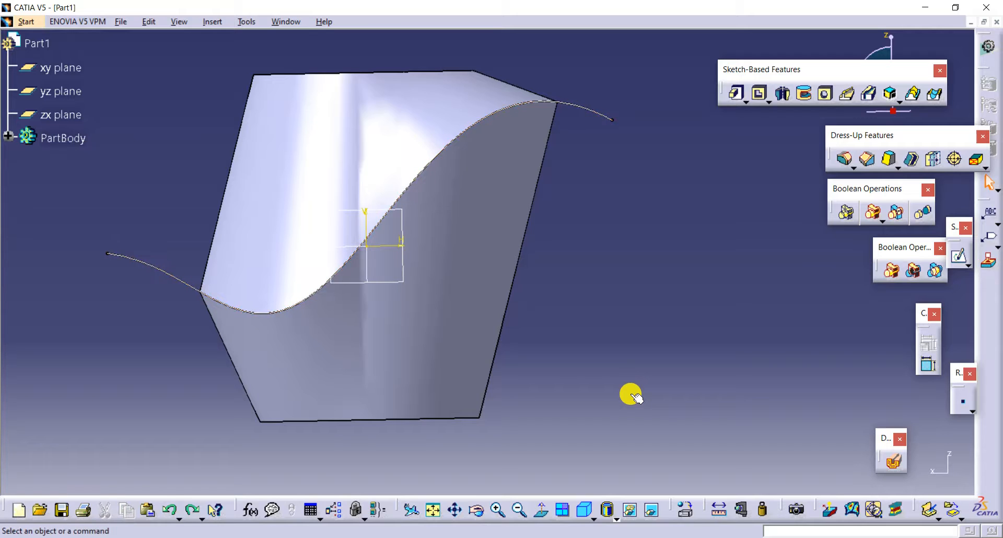
Undo the two-sided draft on the cylinder and bring the extruded parting surface back into an isometric view
key("ctrl+z")
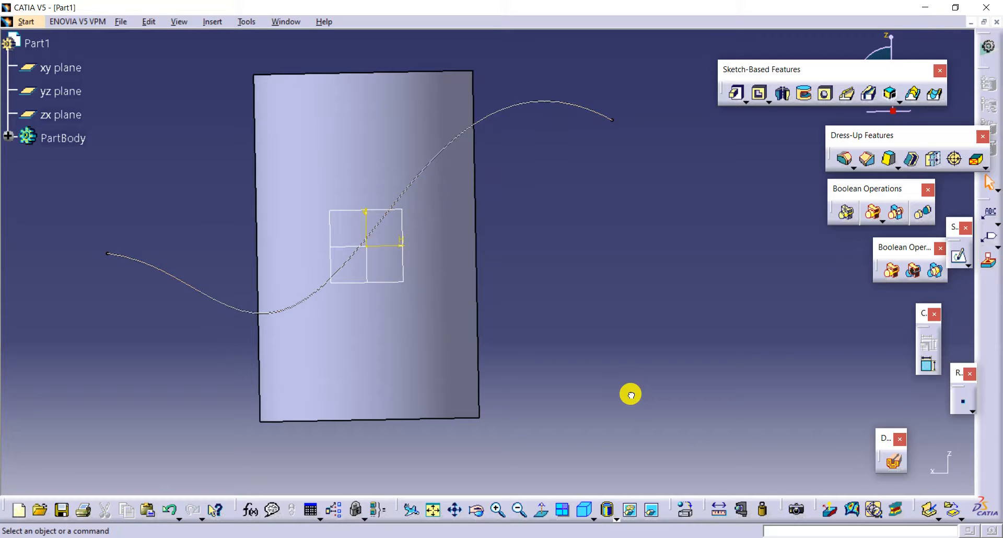
left_click(584, 509)
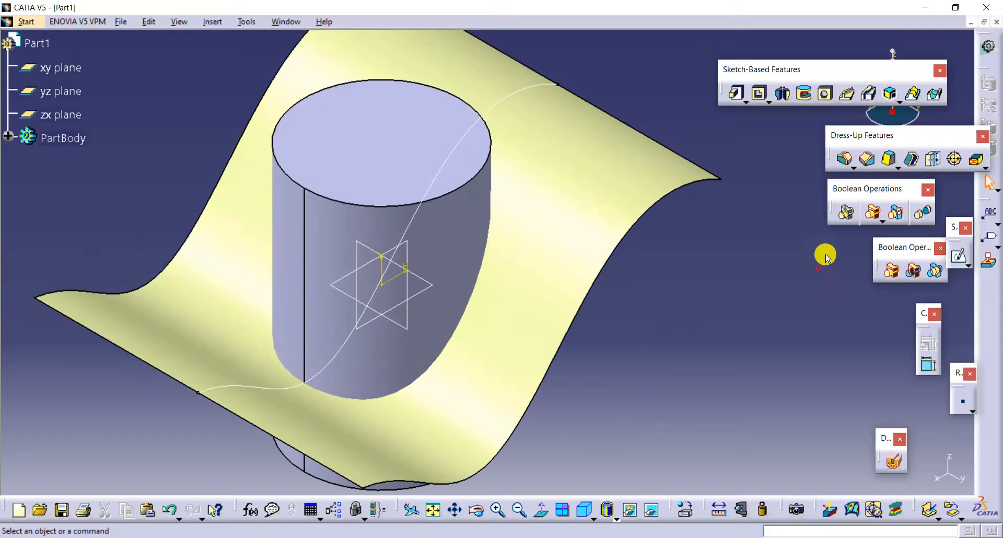
Fillet the cylinder's top and bottom circular edges with a 10 mm radius
left_click(844, 158)
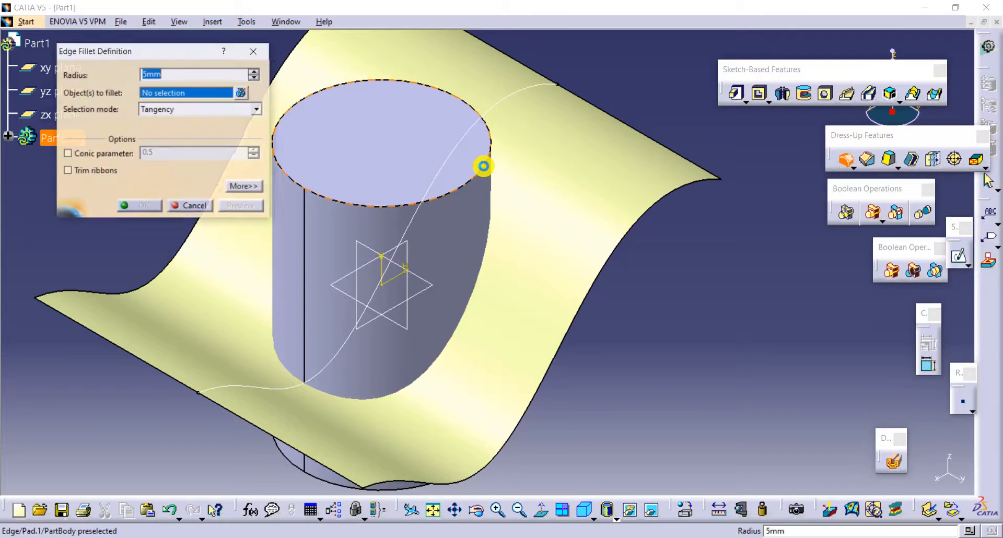
left_click(482, 164)
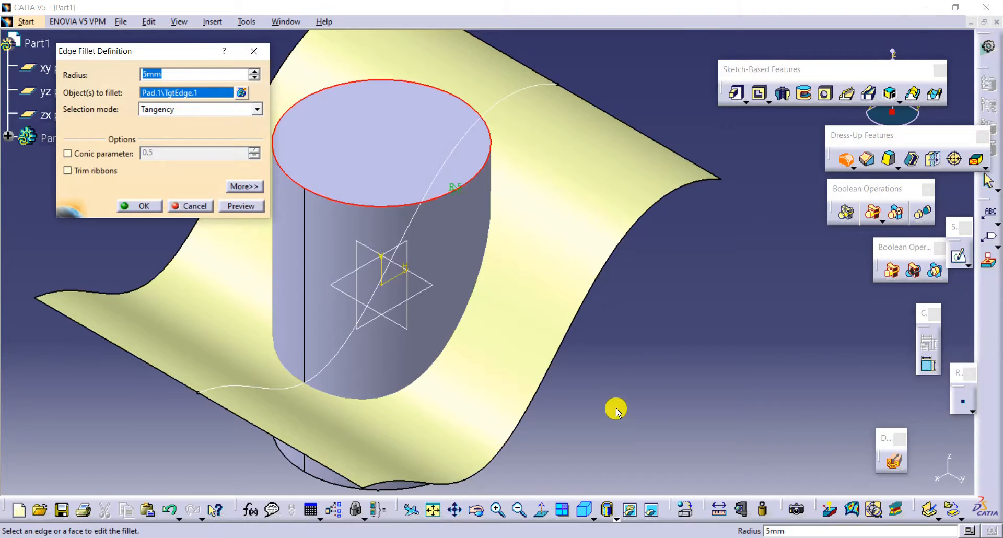
middle_click_drag(616, 410, 582, 374)
left_click(509, 396)
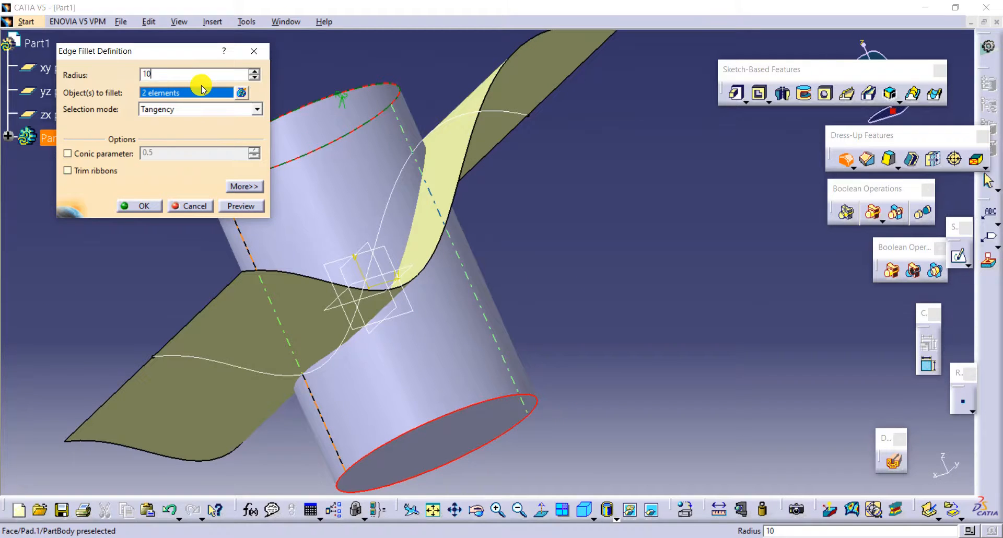
key("Return")
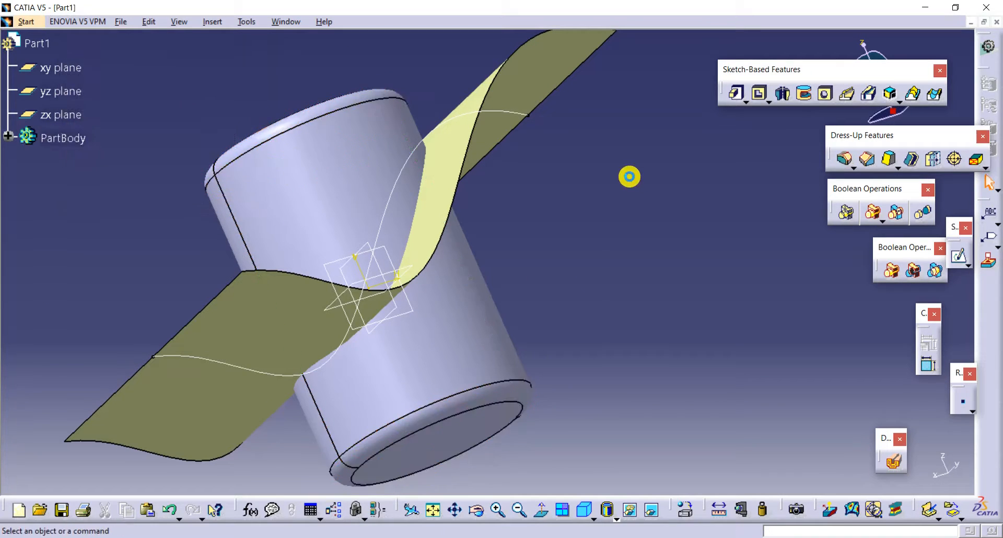
Reshape the spline sketch by shifting the control point right of centre slightly down and the left one slightly up, and exit the sketch
middle_click_drag(629, 176, 596, 206)
left_click(538, 93)
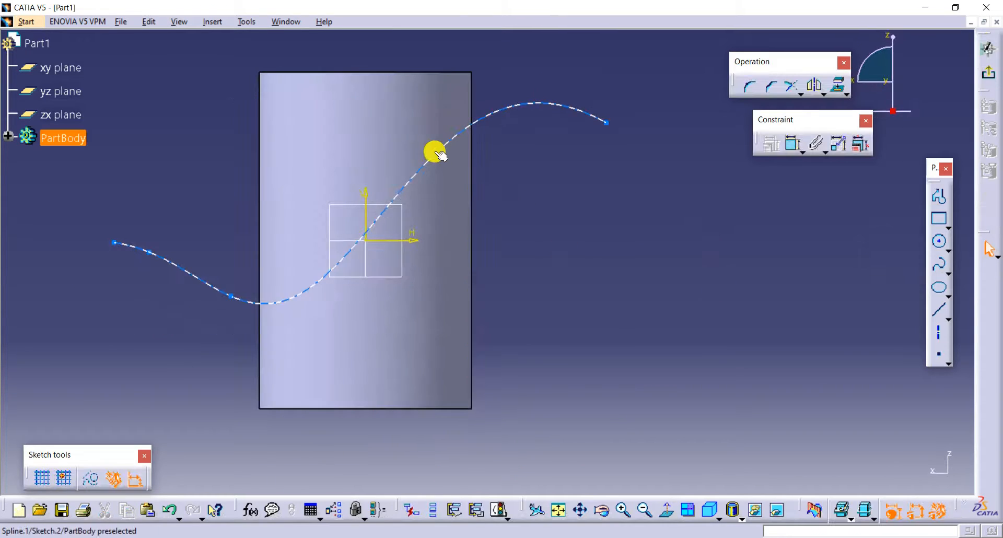
left_click_drag(431, 157, 445, 167)
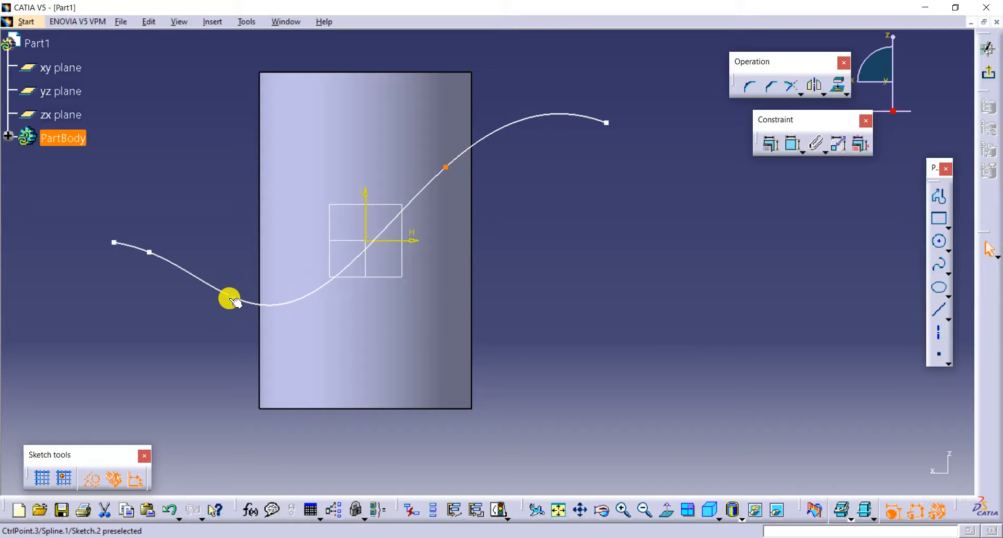
left_click_drag(229, 297, 213, 277)
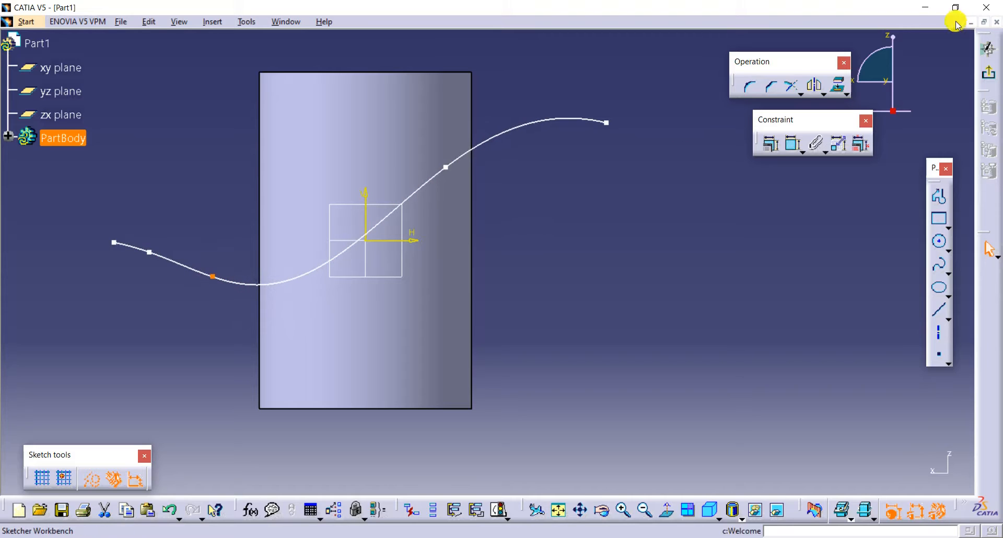
left_click(988, 72)
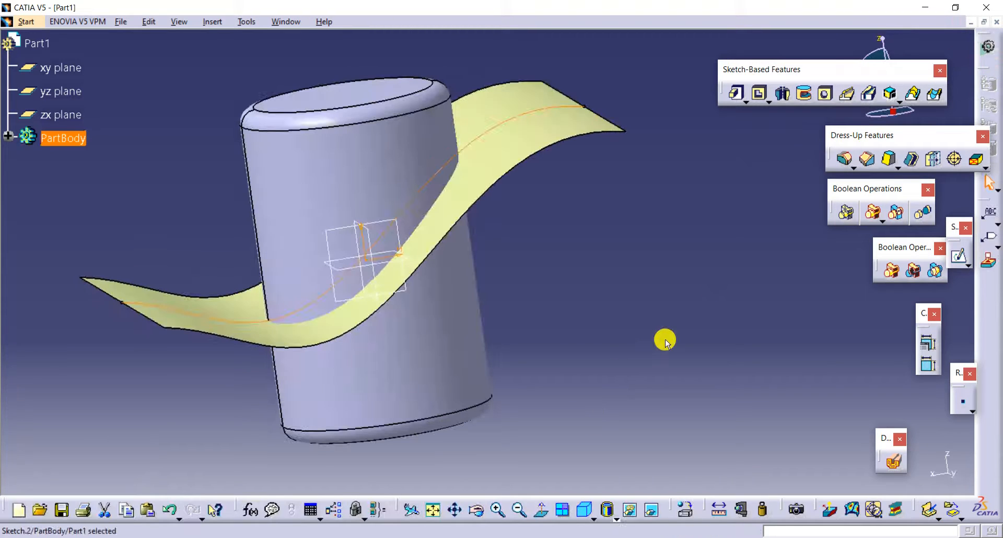
left_click(664, 339)
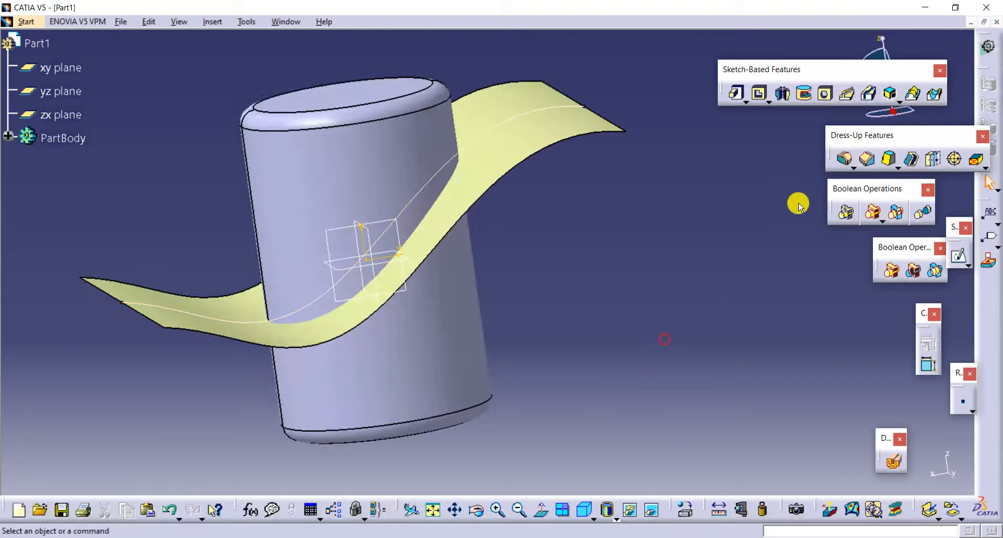
Set up a Draft Both Sides with the extruded surface as parting element and the top and bottom fillet faces as neutral elements
left_click(217, 23)
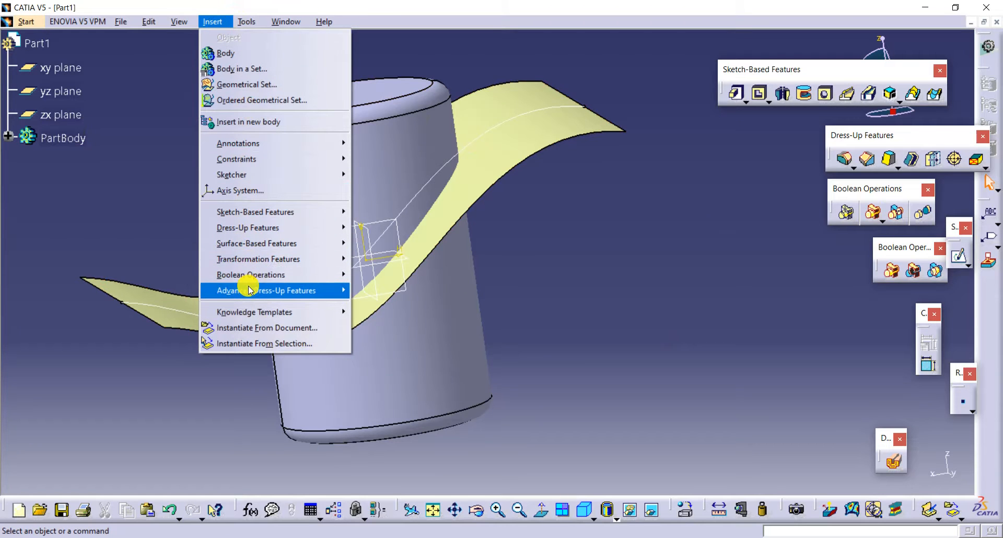
mouse_move(250, 290)
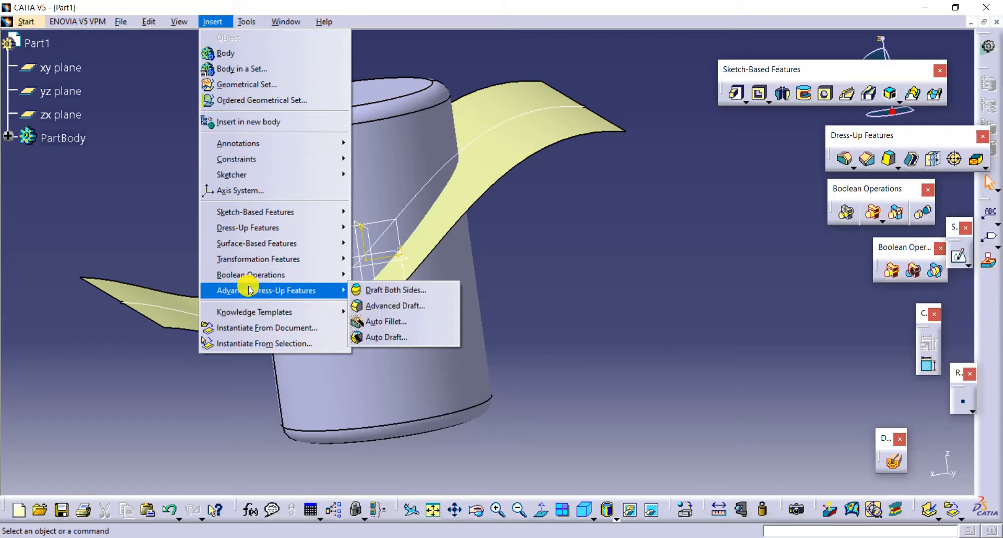
left_click(385, 291)
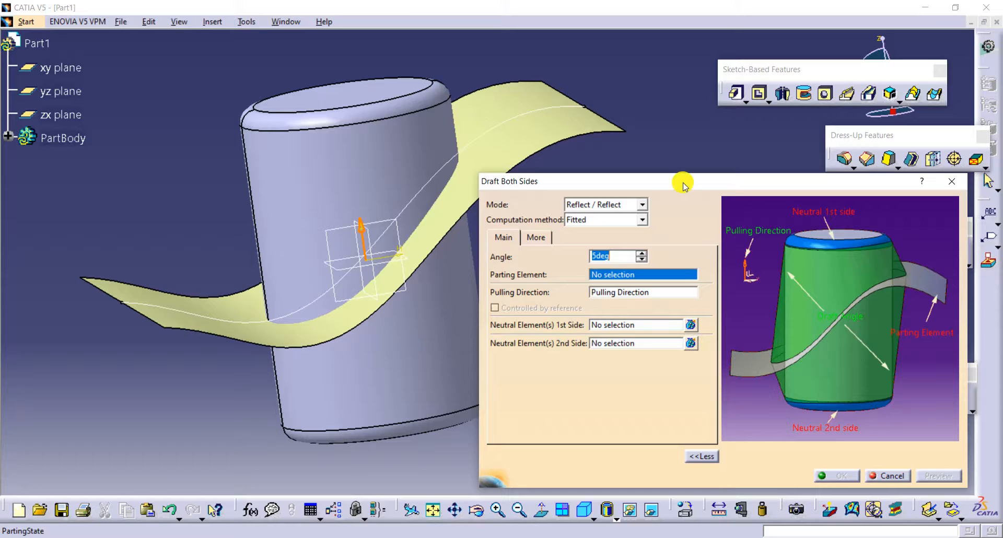
left_click(544, 125)
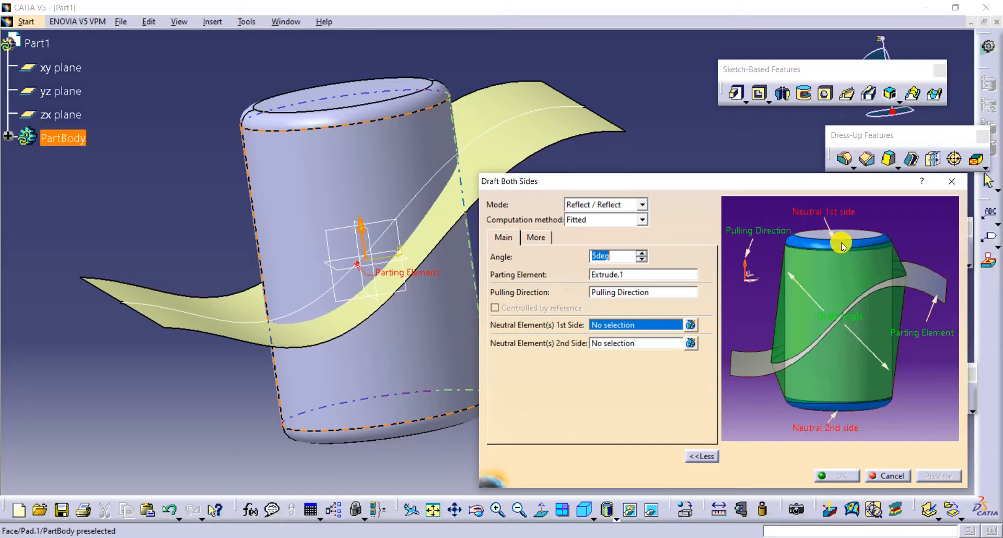
left_click(389, 110)
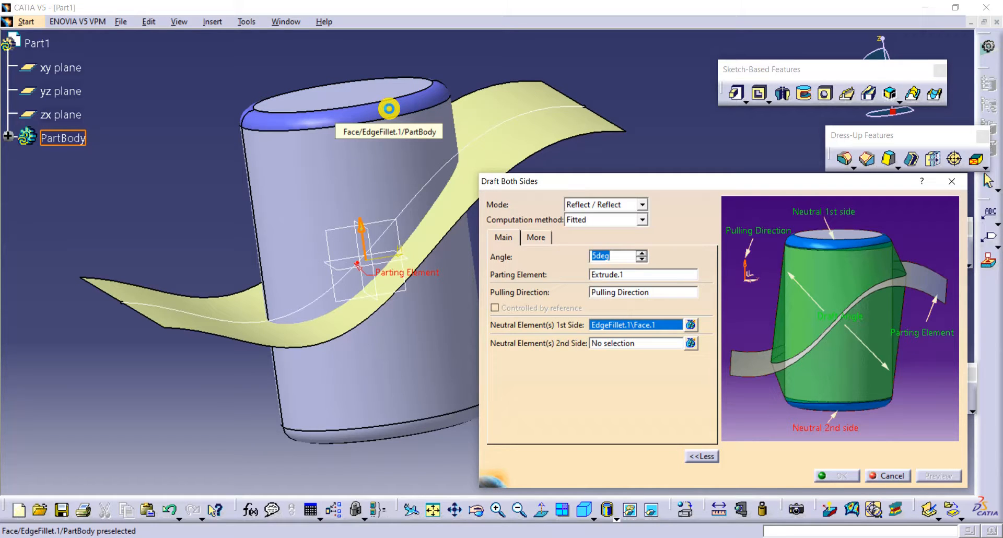
left_click(605, 343)
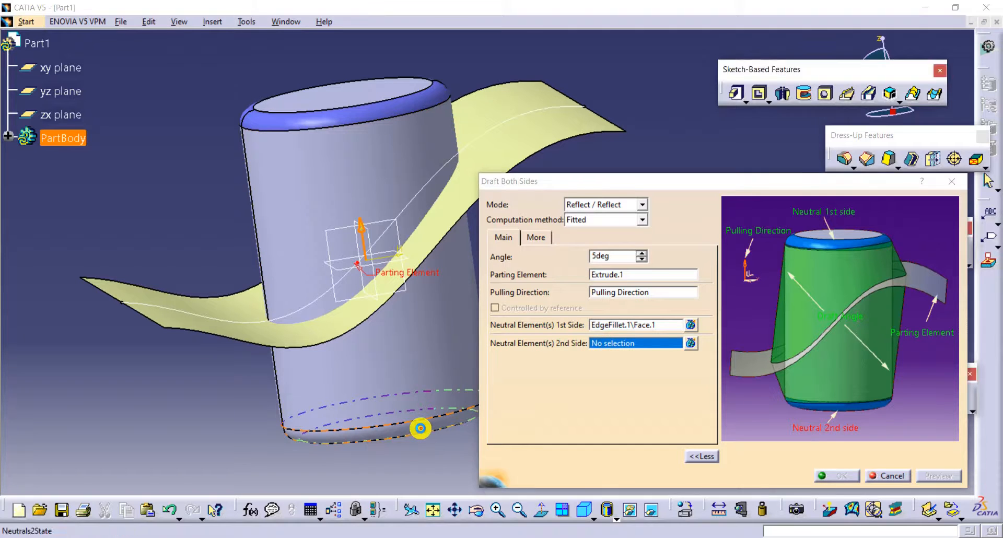
left_click(421, 428)
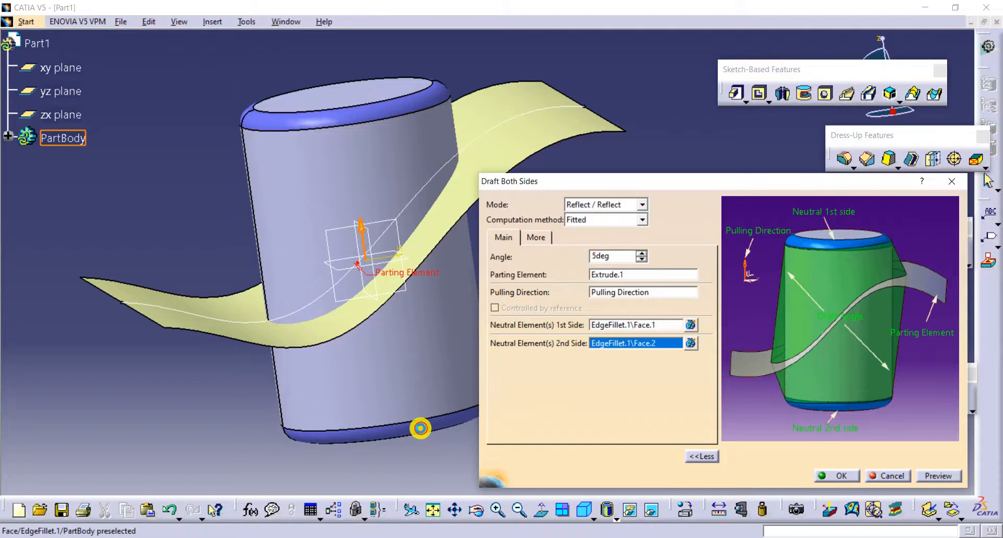
Set the draft angle to 15 degrees and create the two-sided draft on the filleted cylinder
left_click(644, 255)
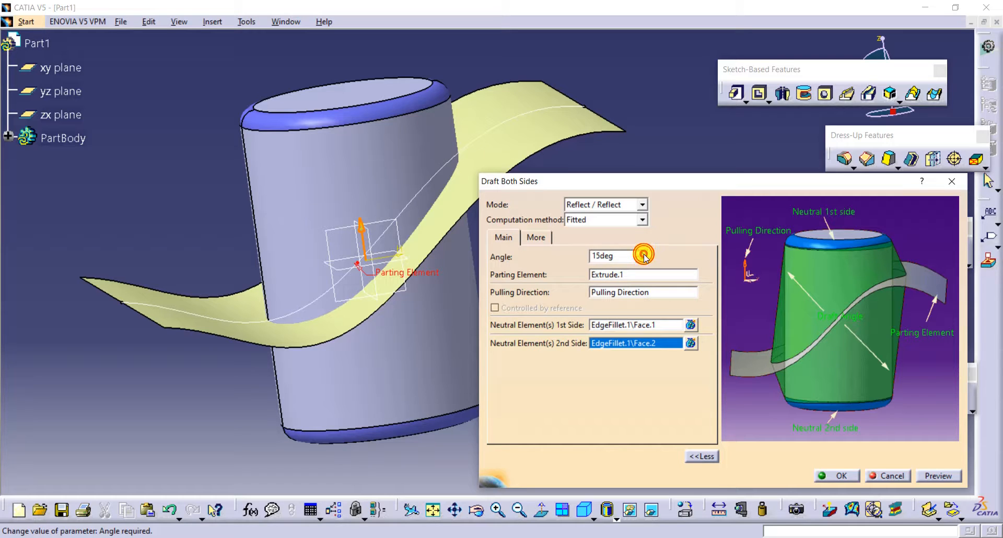
left_click(838, 475)
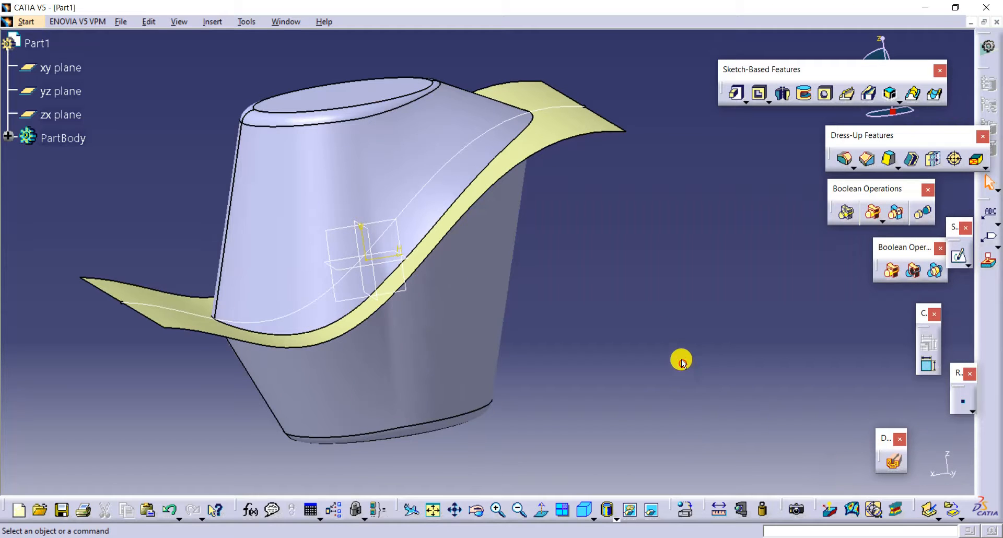
middle_click_drag(681, 361, 575, 317)
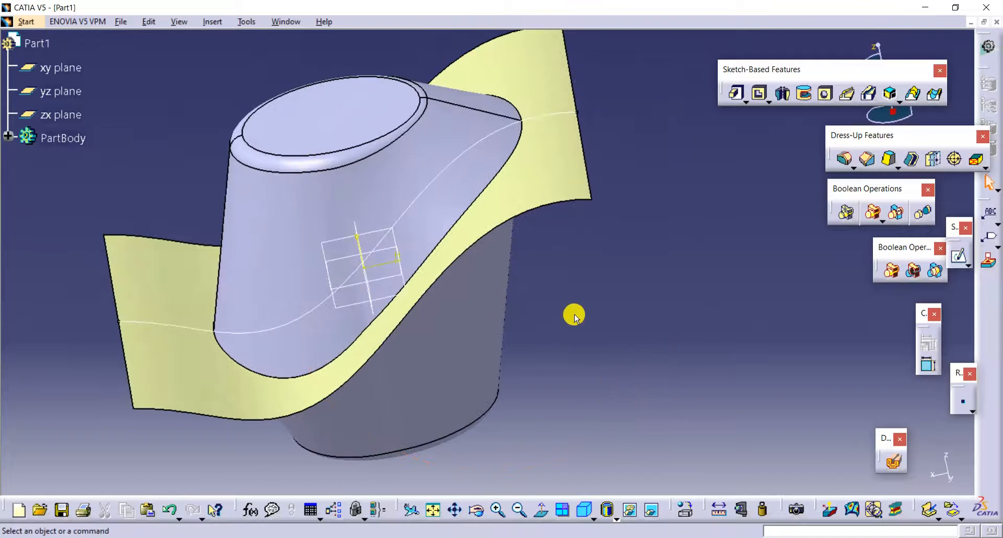
middle_click_drag(626, 417, 550, 354)
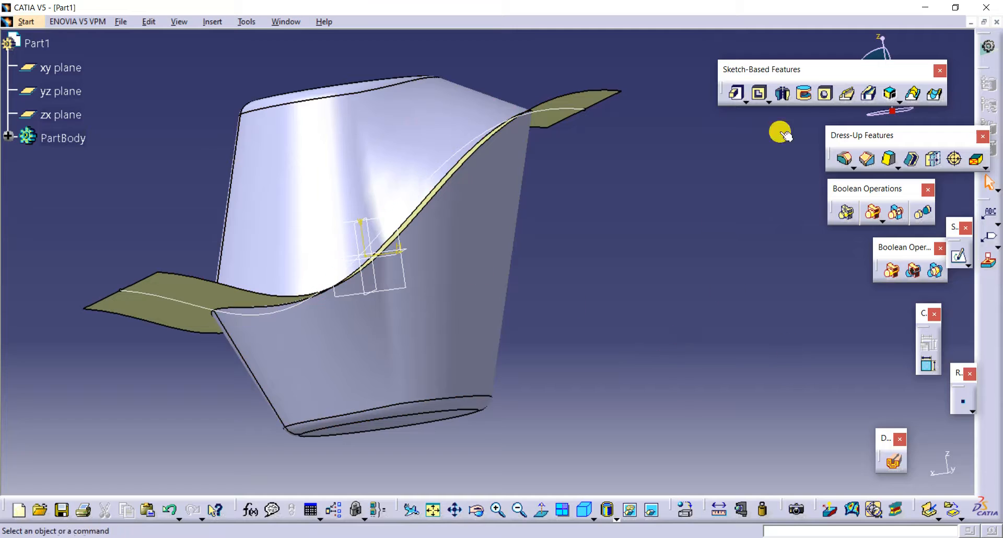
left_click(214, 22)
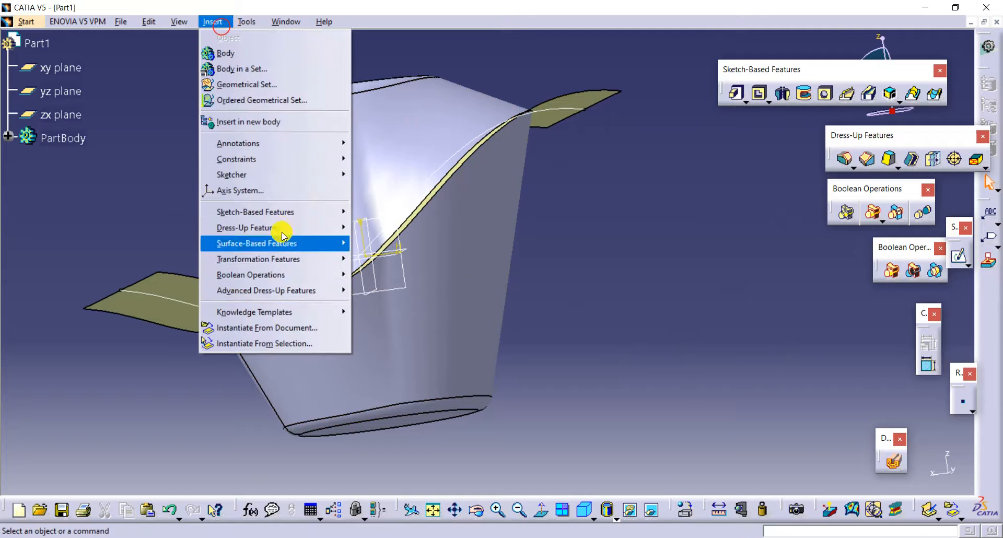
mouse_move(282, 290)
left_click(389, 290)
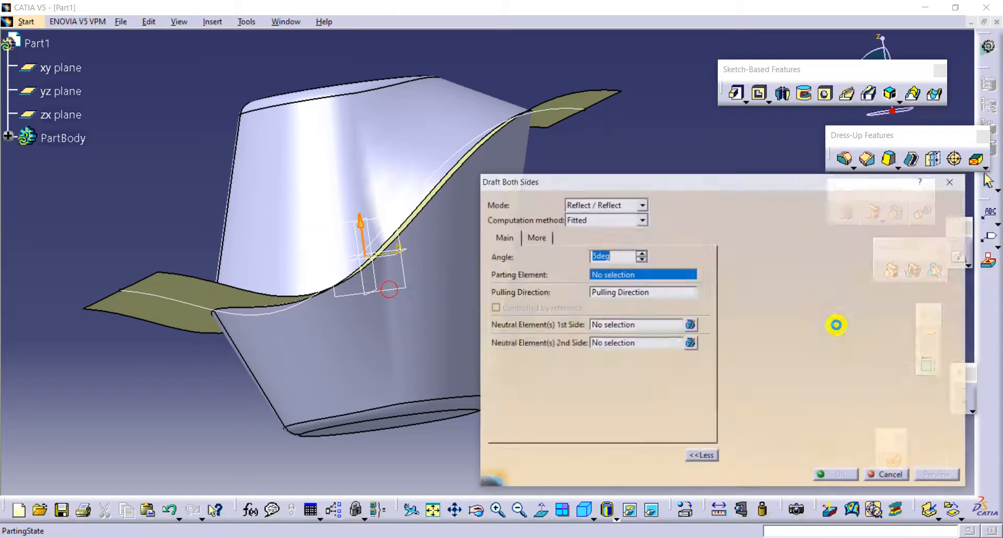
left_click(701, 456)
left_click(950, 183)
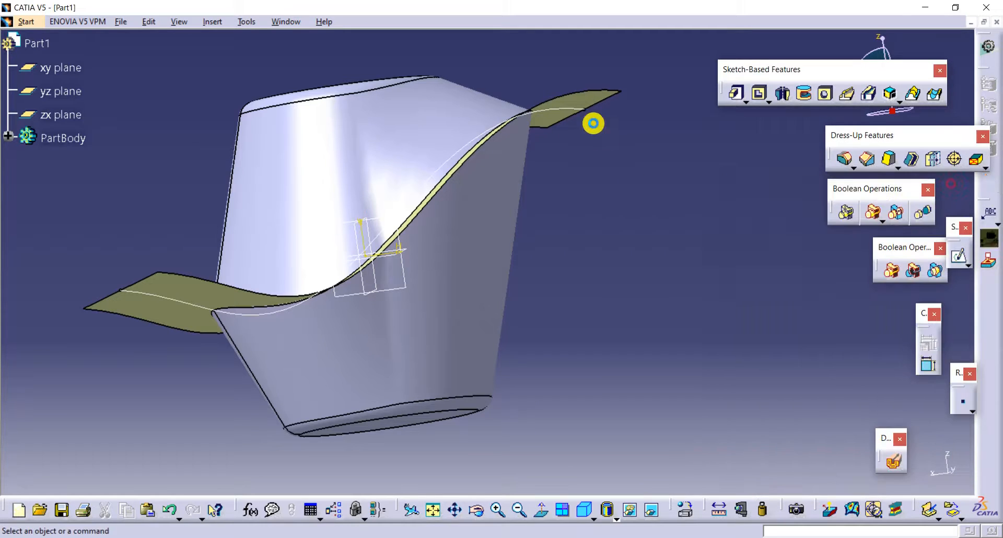
left_click(213, 22)
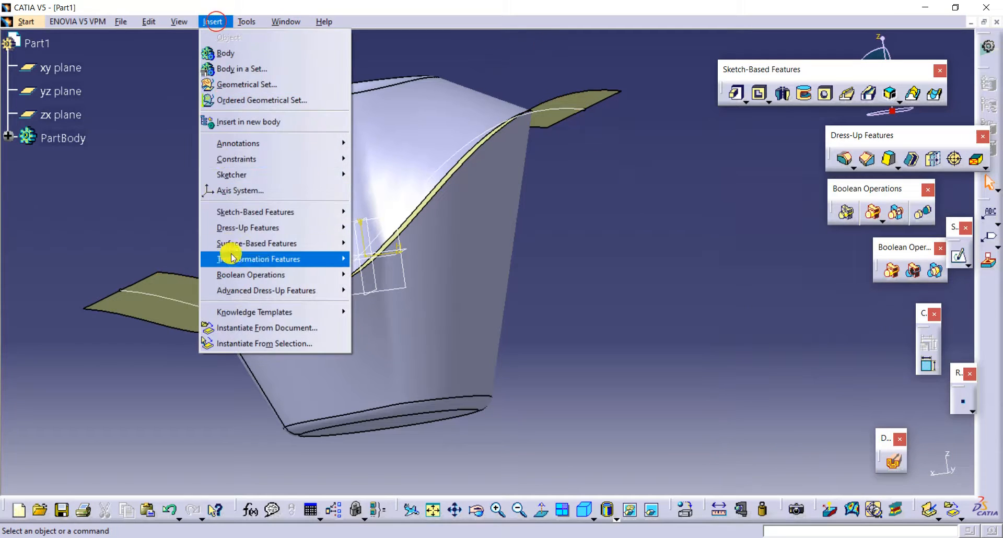
left_click(241, 290)
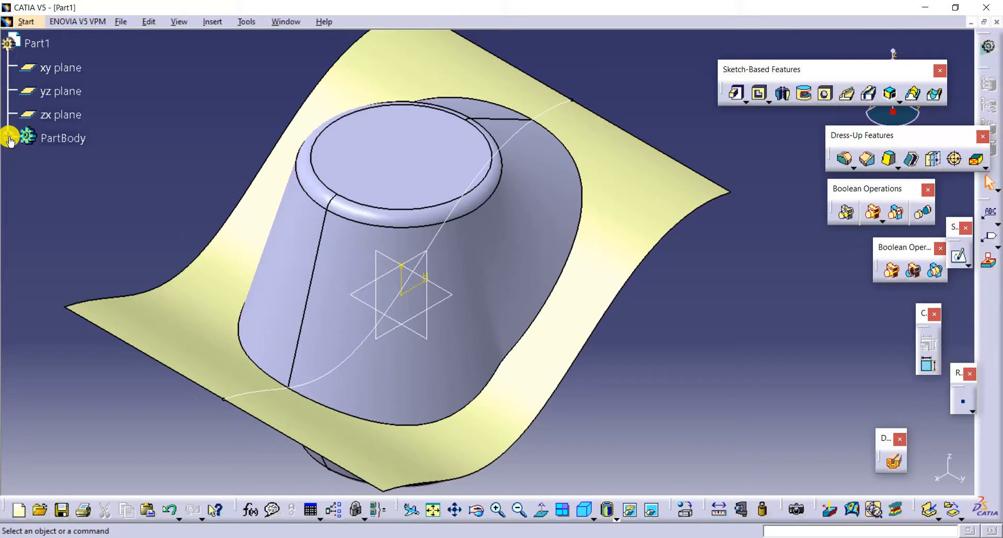
Delete the pad together with all its children and aggregated elements
left_click(8, 136)
right_click(71, 162)
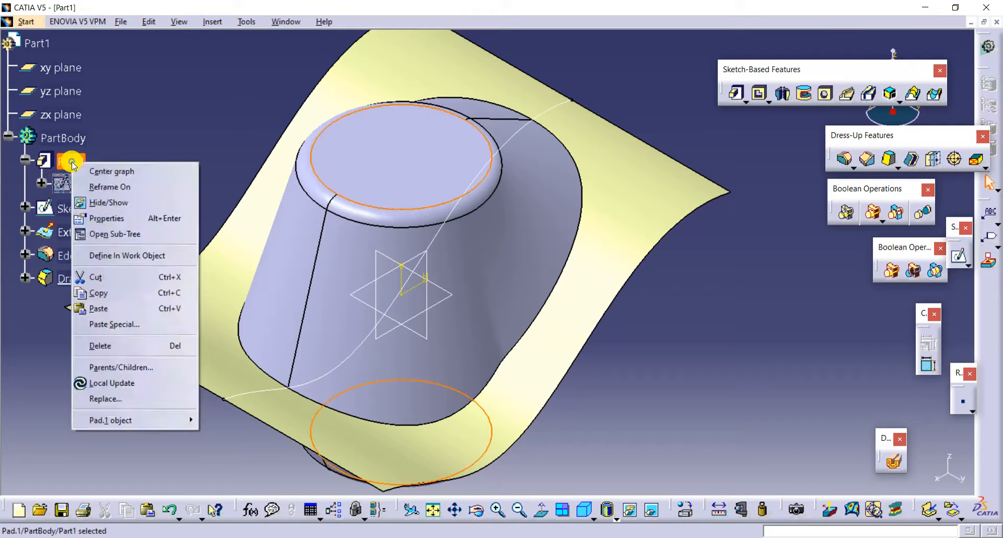
left_click(112, 345)
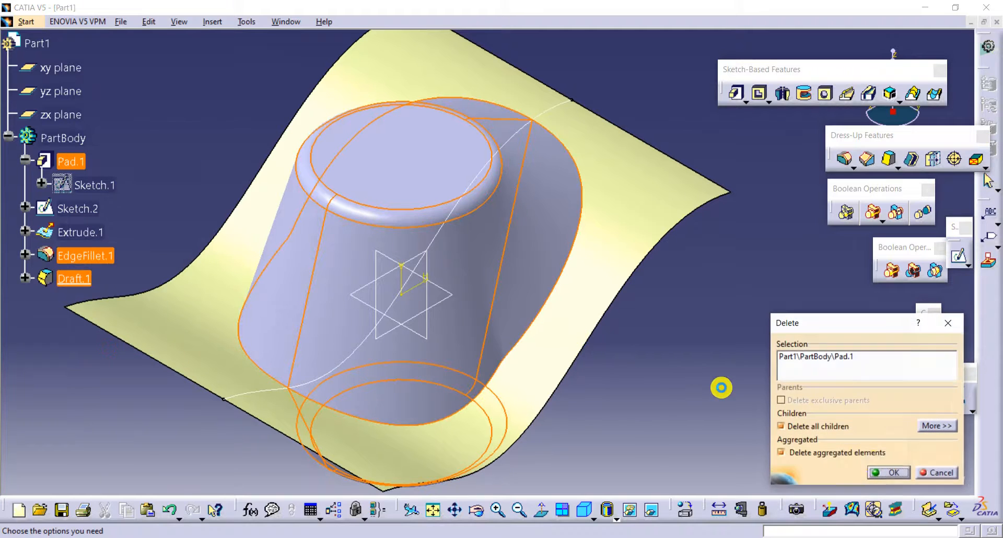
left_click(895, 473)
Delete the extruded surface and the remaining spline sketch to empty the part body
right_click(576, 280)
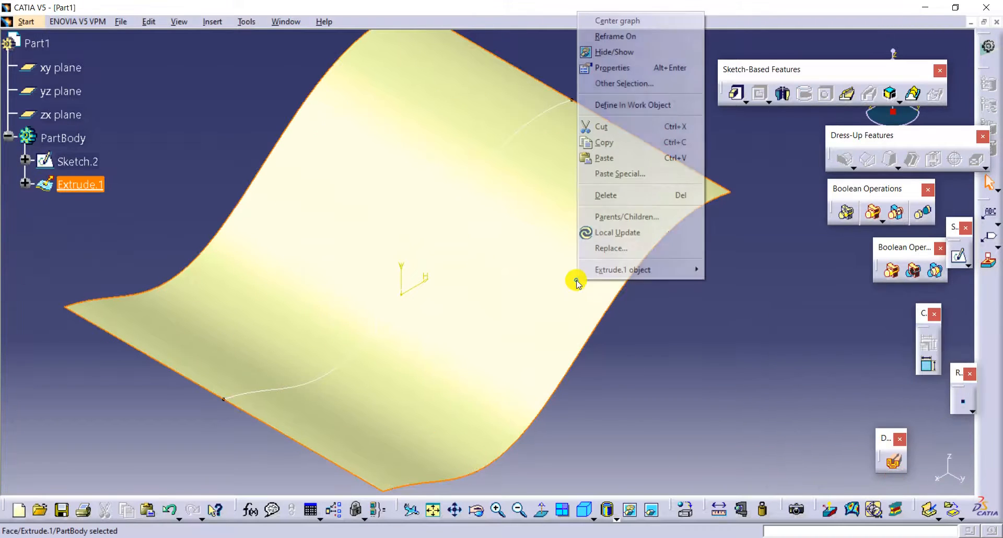
left_click(637, 203)
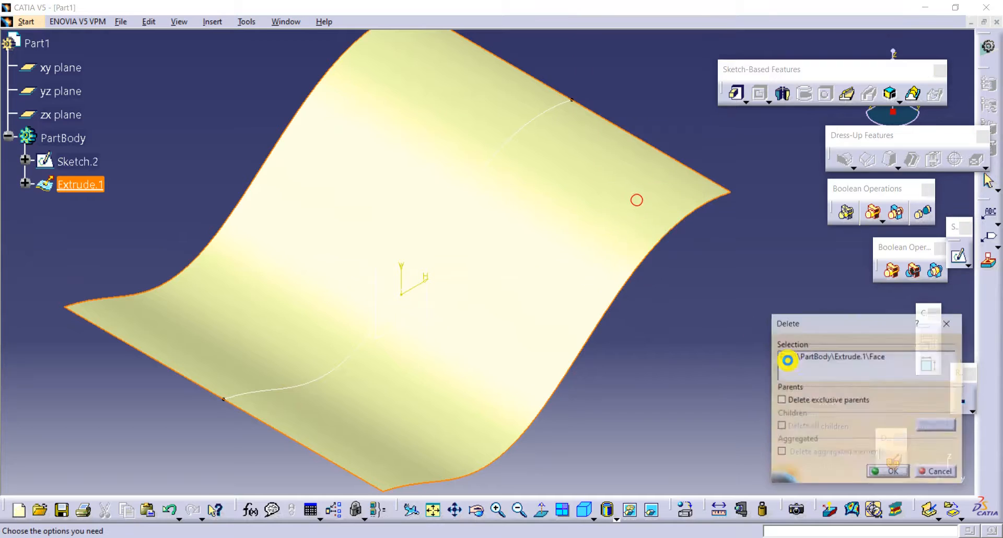
left_click(890, 473)
left_click(544, 105)
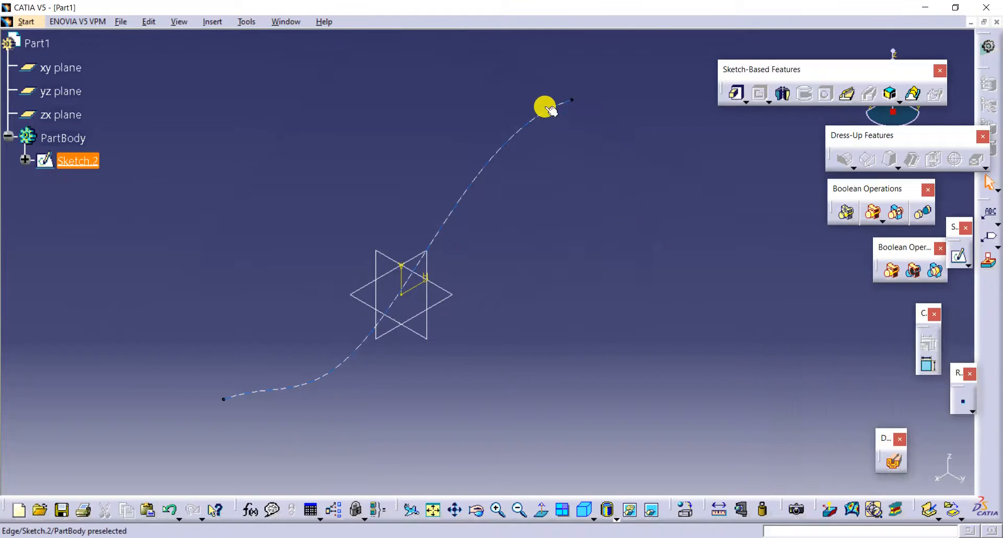
right_click(544, 106)
left_click(613, 295)
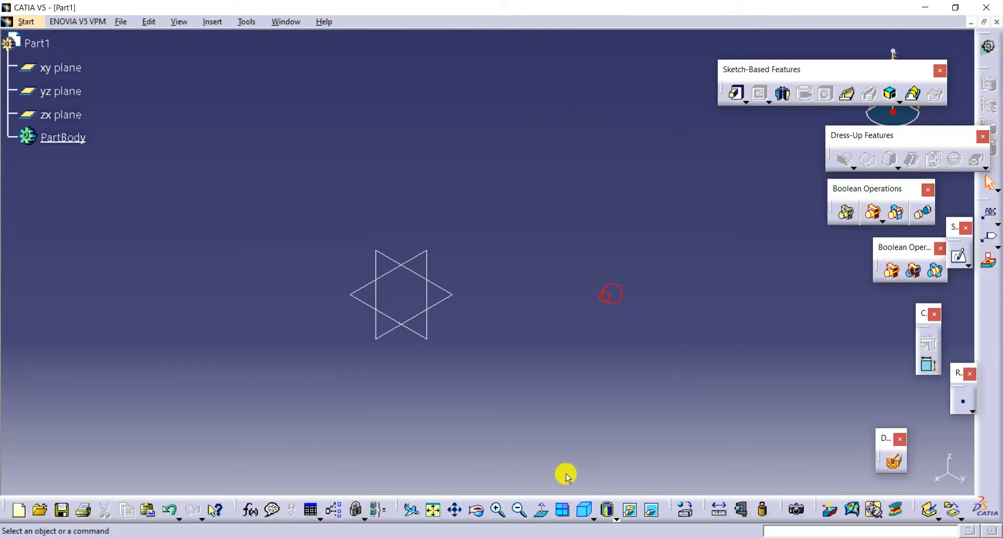
Sketch a rectangle centred on the origin of the xy plane, about 163 by 254 mm, and finish the sketch
left_click(959, 256)
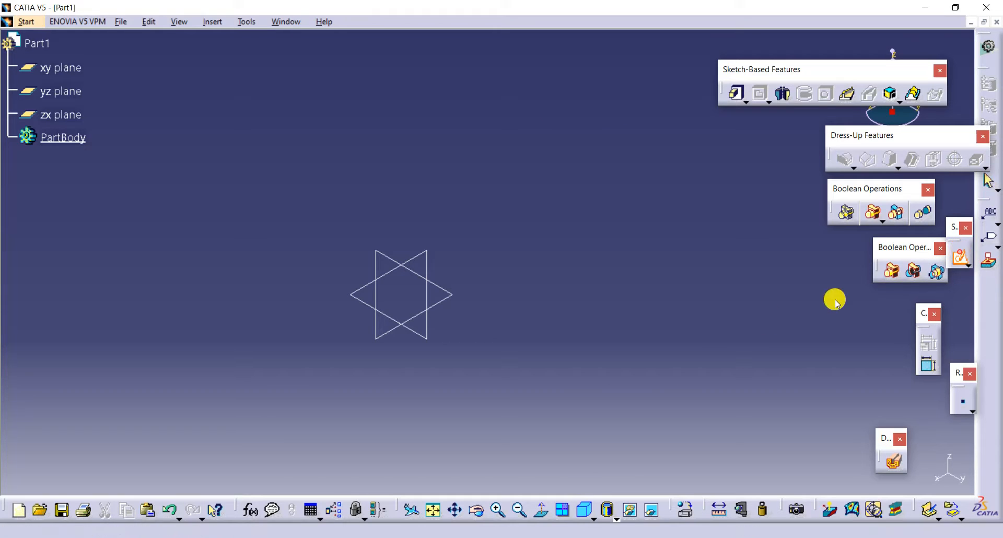
left_click(444, 295)
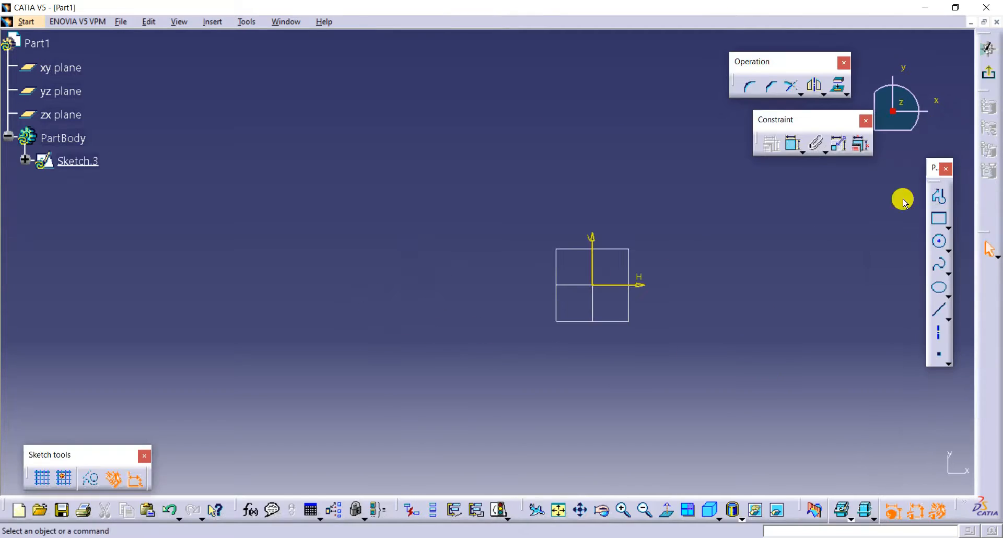
left_click(947, 225)
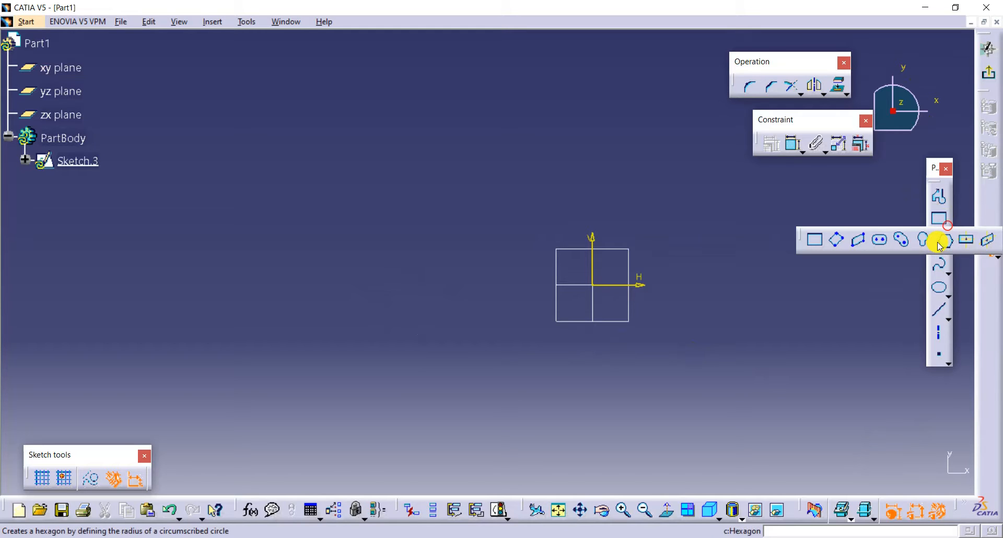
left_click(965, 239)
left_click(590, 283)
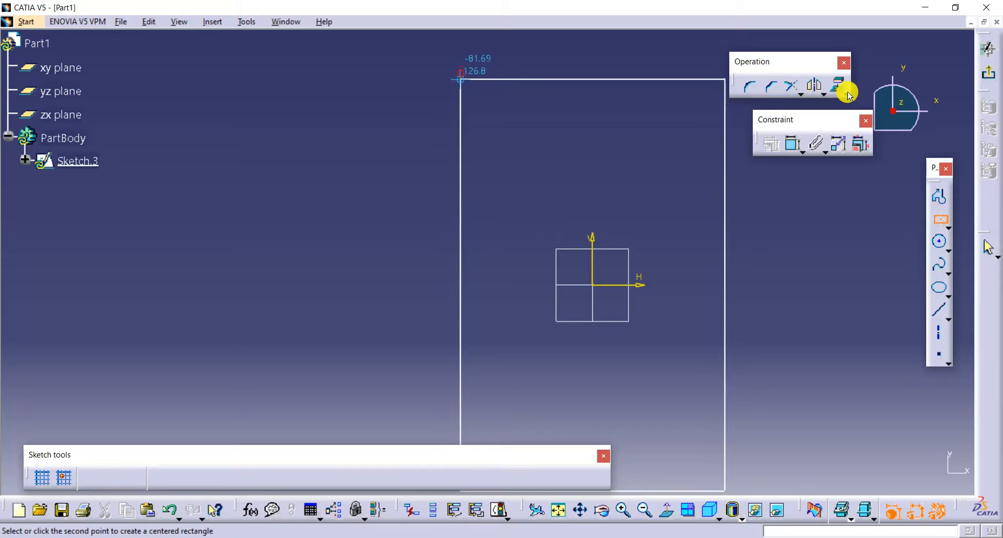
left_click(991, 73)
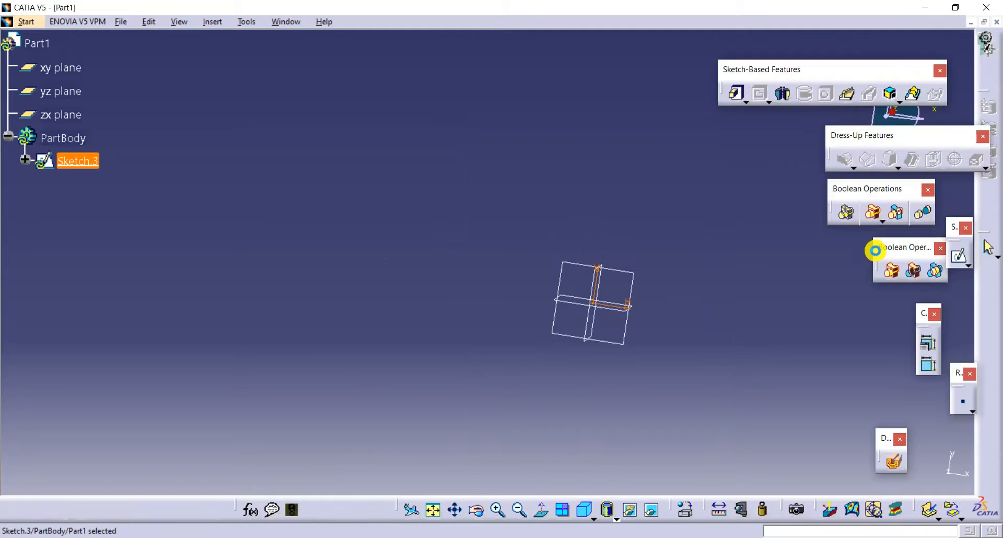
Pad the rectangle sketch to a length of 108 mm
left_click(737, 95)
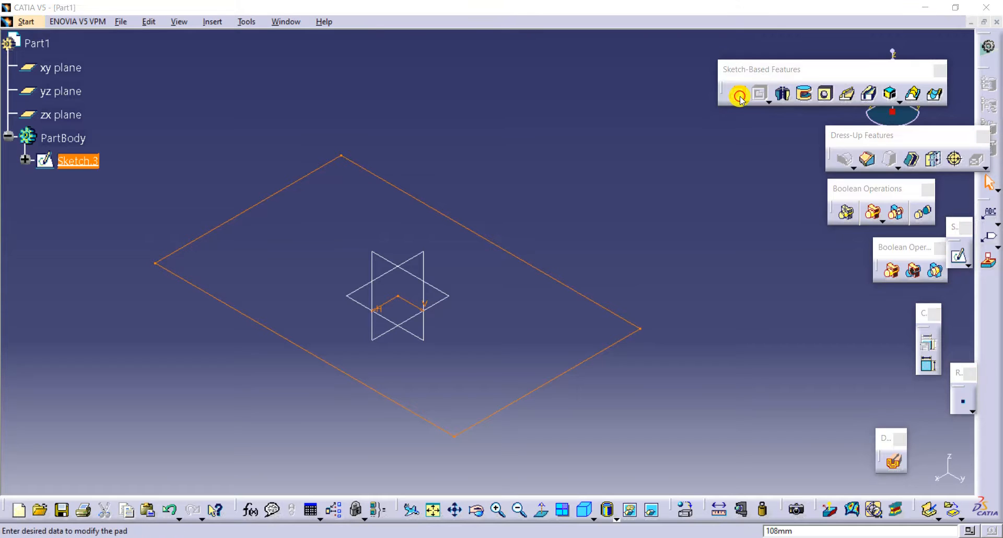
left_click(832, 395)
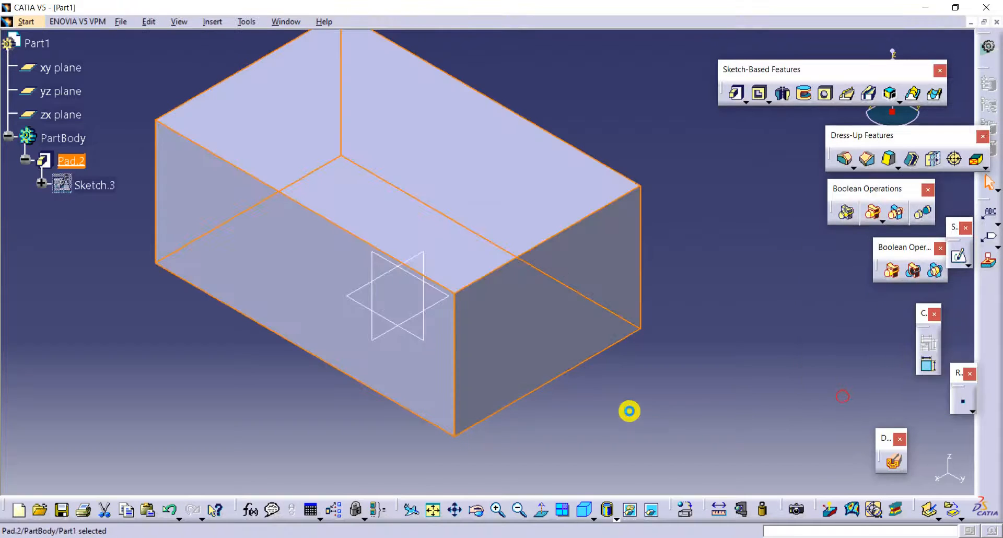
mouse_move(627, 410)
middle_mouse_down()
mouse_move(694, 383)
mouse_move(702, 398)
middle_mouse_up()
left_click(696, 389)
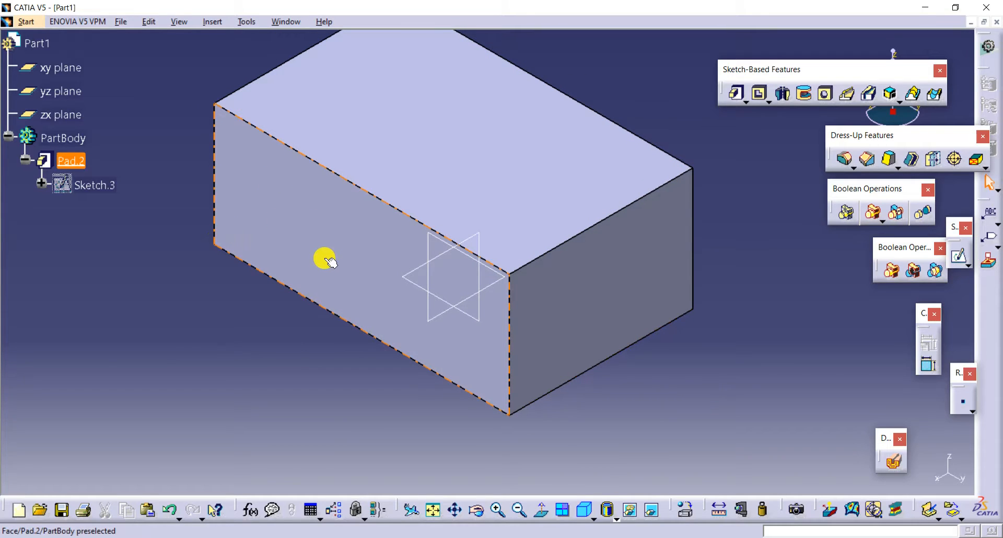
Set up an Advanced Draft of 15 degrees on the block's long front face with the top face as neutral element
left_click(209, 20)
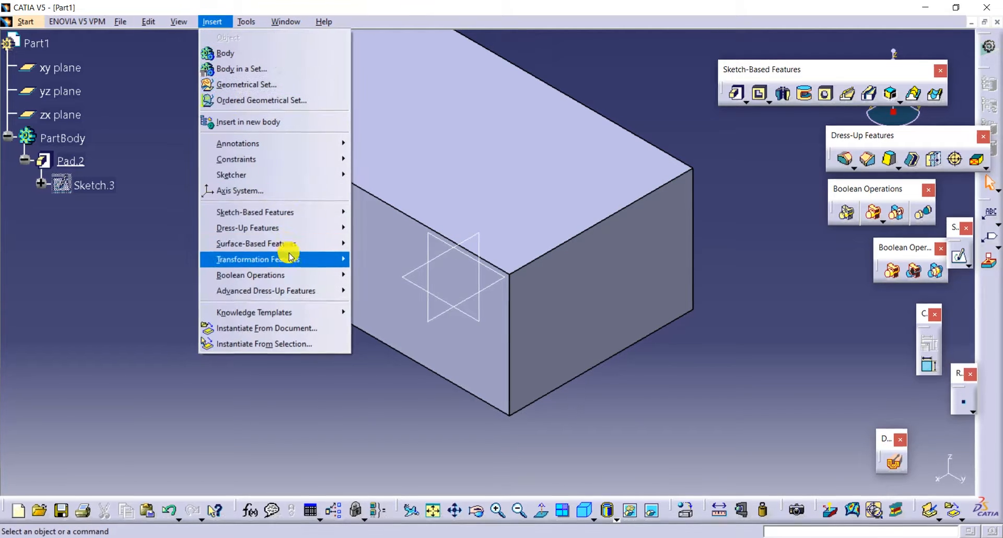
mouse_move(291, 289)
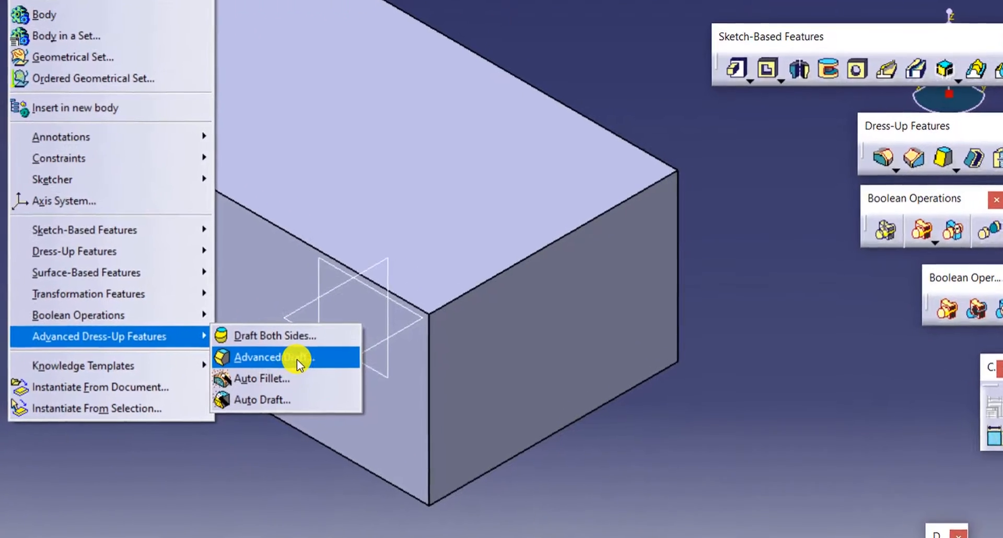
left_click(290, 363)
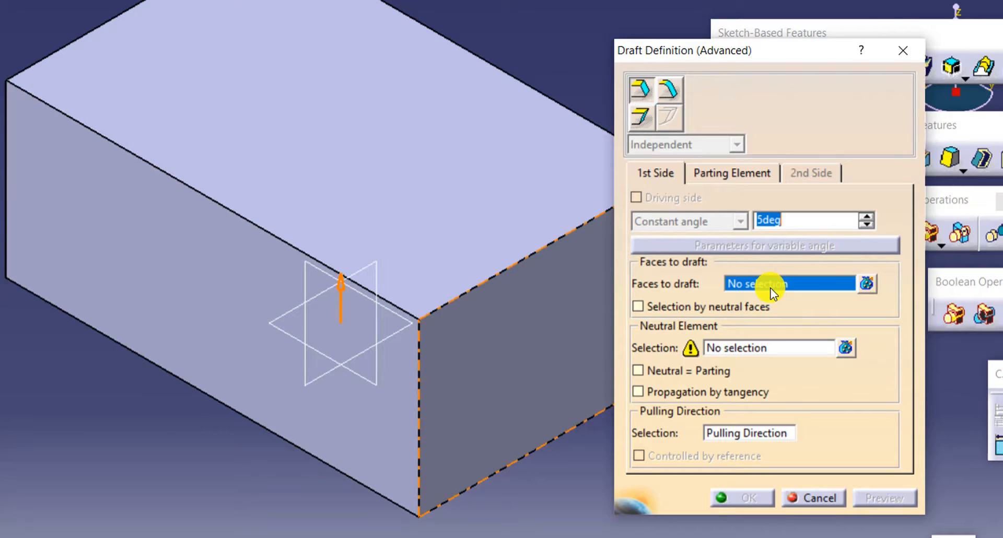
left_click(146, 277)
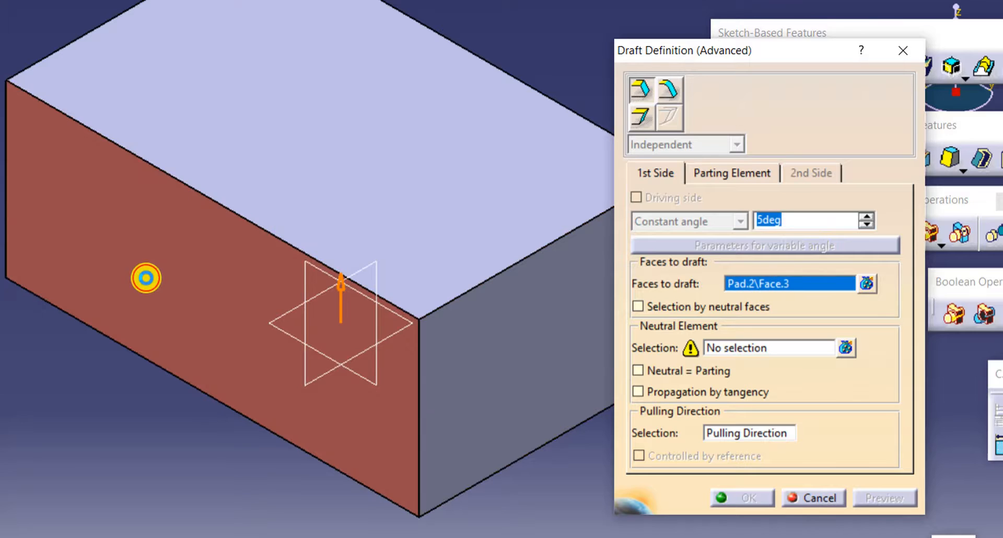
left_click(748, 350)
left_click(266, 138)
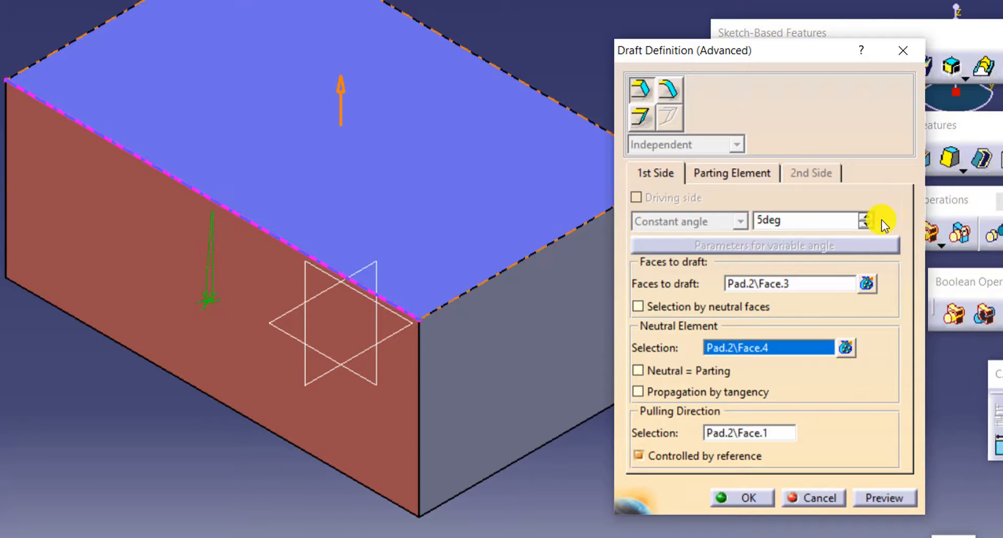
left_click(866, 215)
left_click(866, 216)
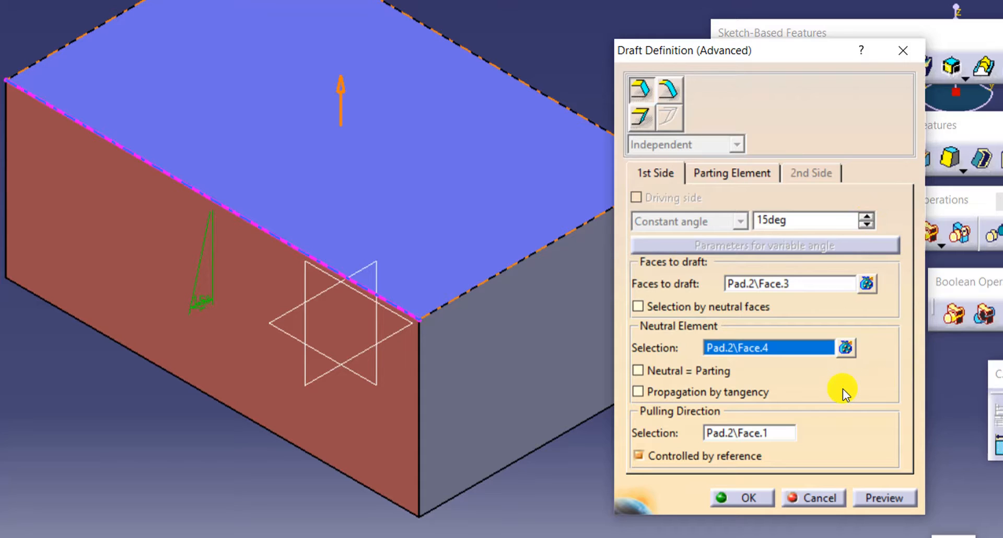
Use the xy plane as the draft's parting element and the zx plane as its limiting element
left_click(722, 173)
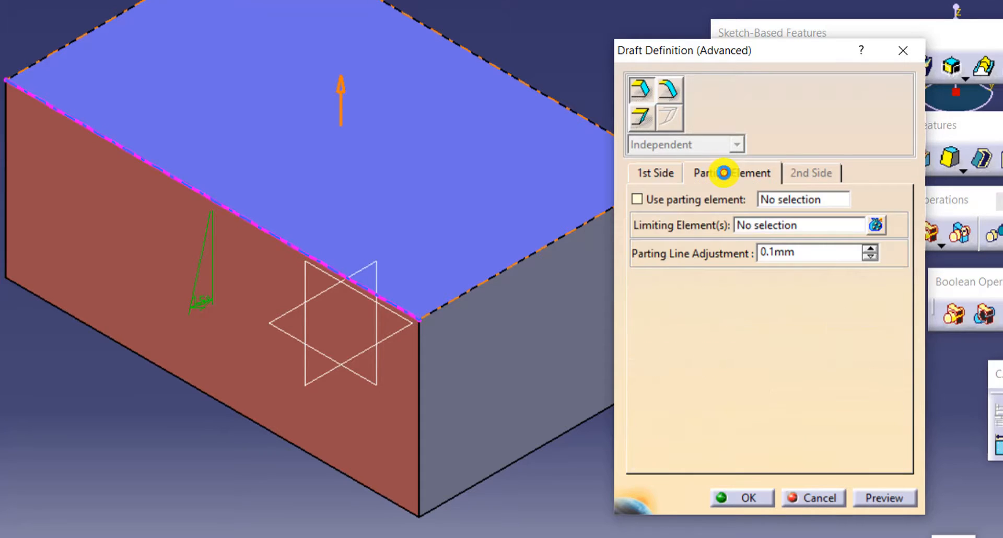
left_click(790, 199)
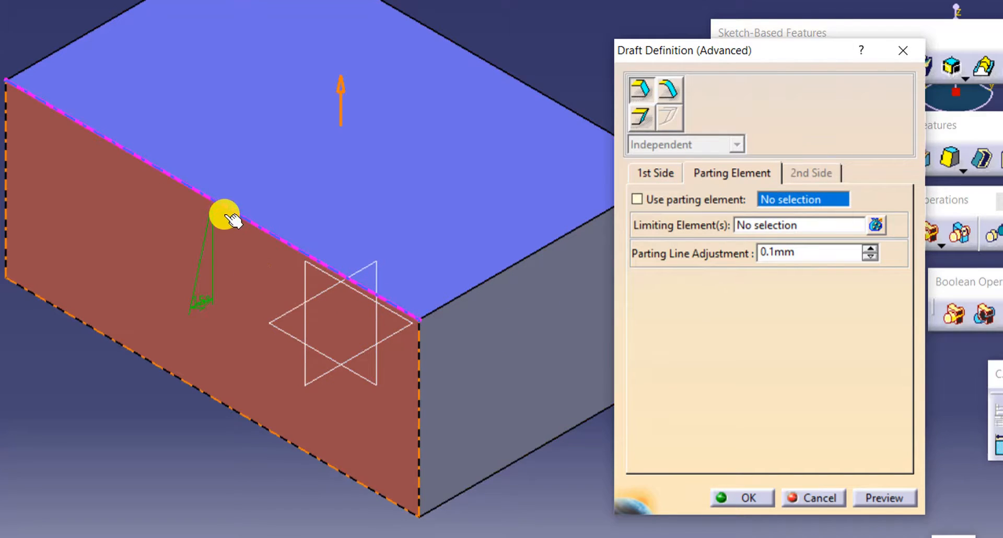
left_click(289, 319)
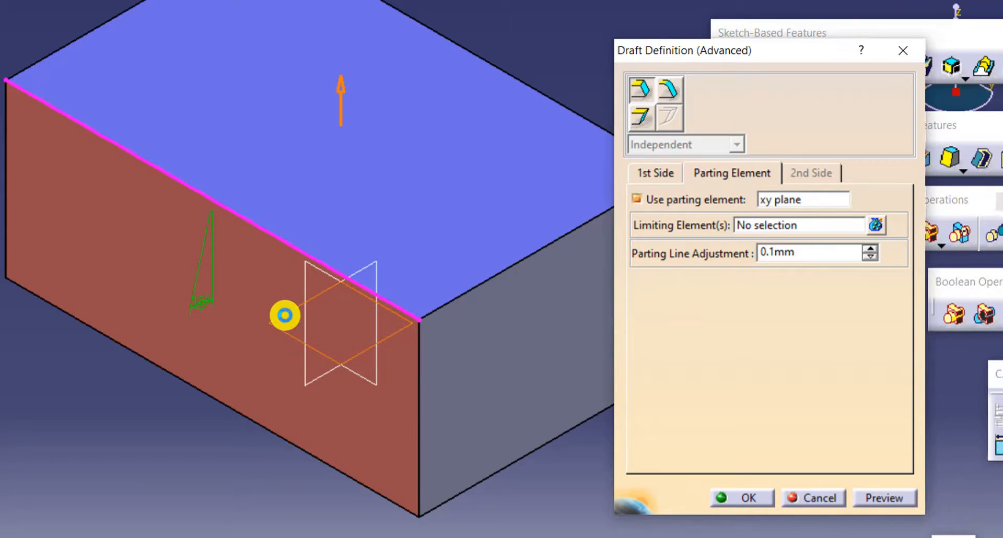
left_click(814, 226)
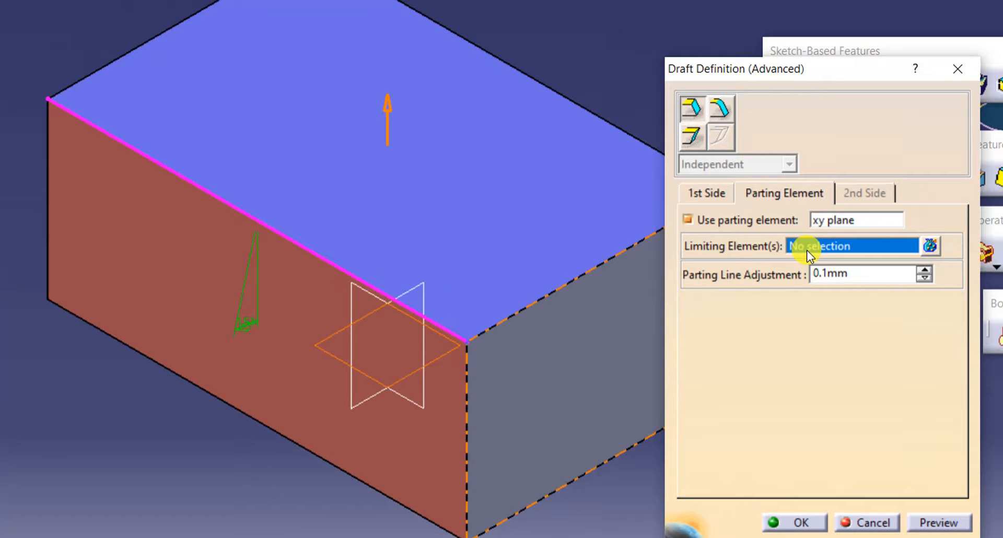
left_click(421, 286)
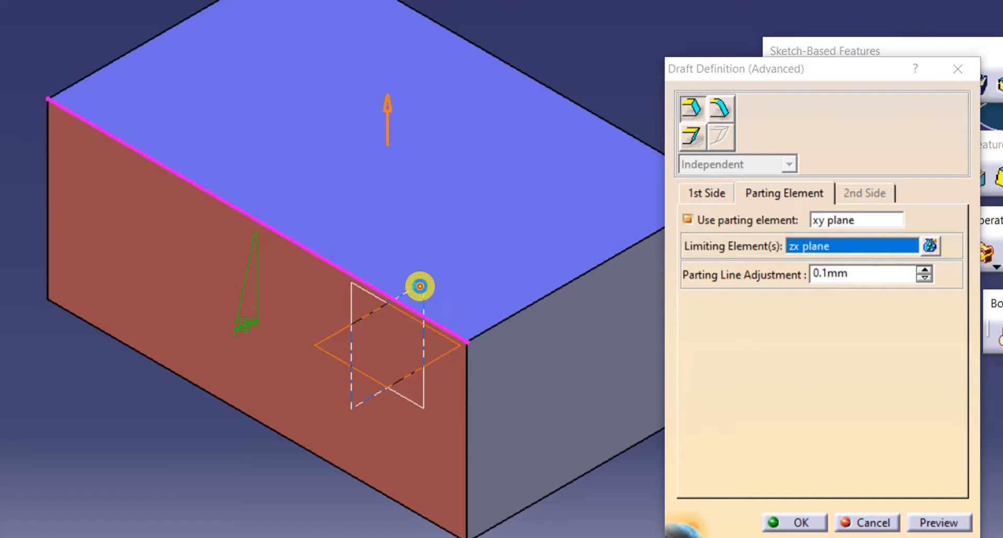
left_click(413, 369)
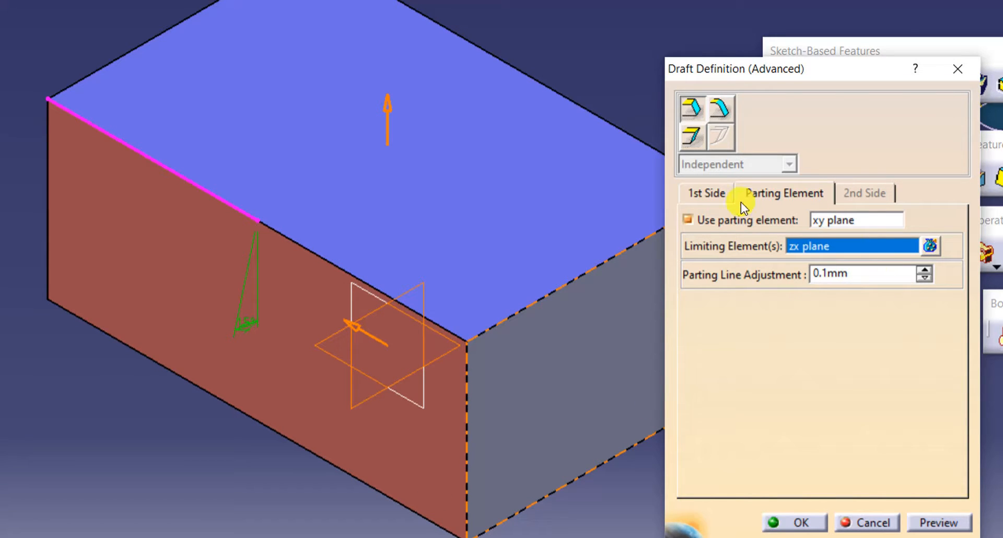
Review the first-side and parting settings, then preview and create the advanced draft
left_click(703, 196)
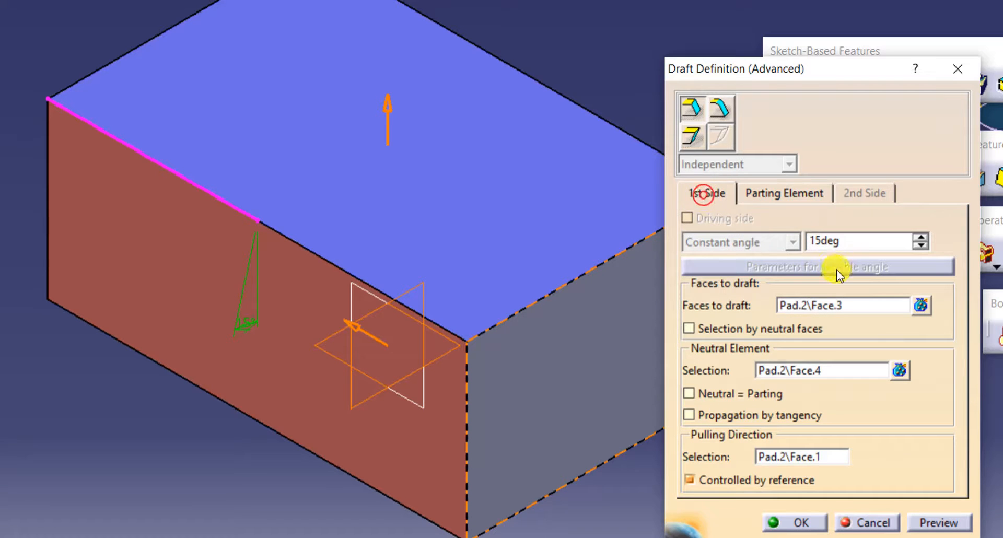
left_click(794, 195)
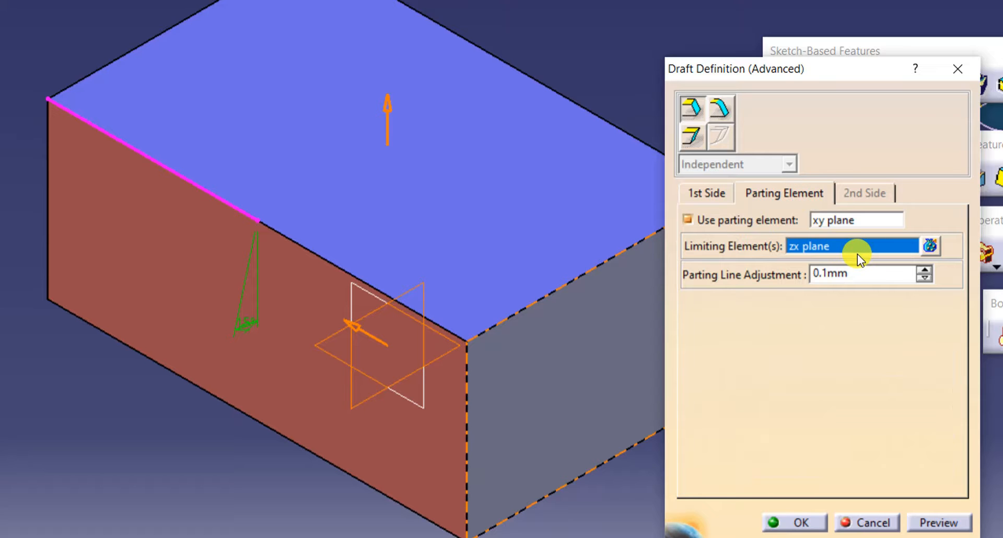
left_click(948, 521)
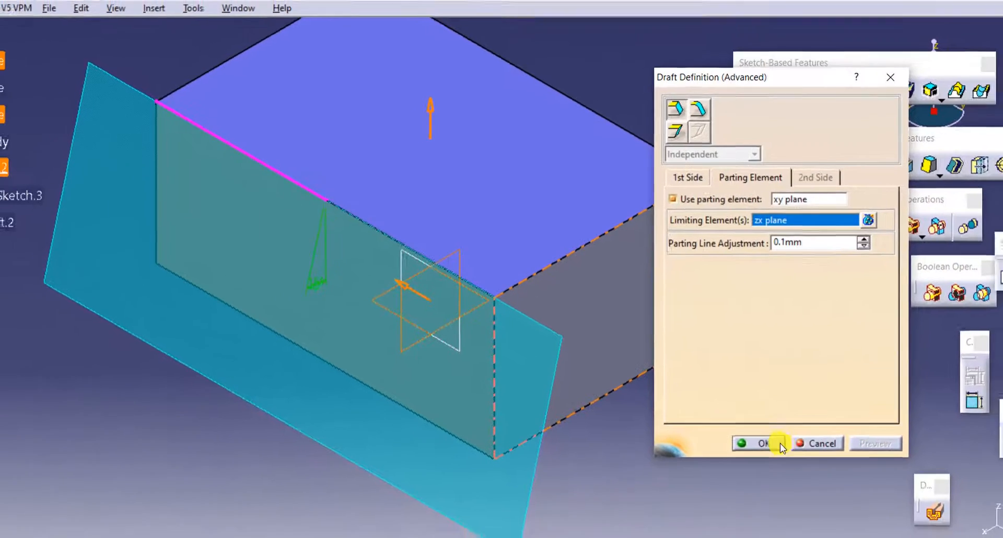
left_click(763, 443)
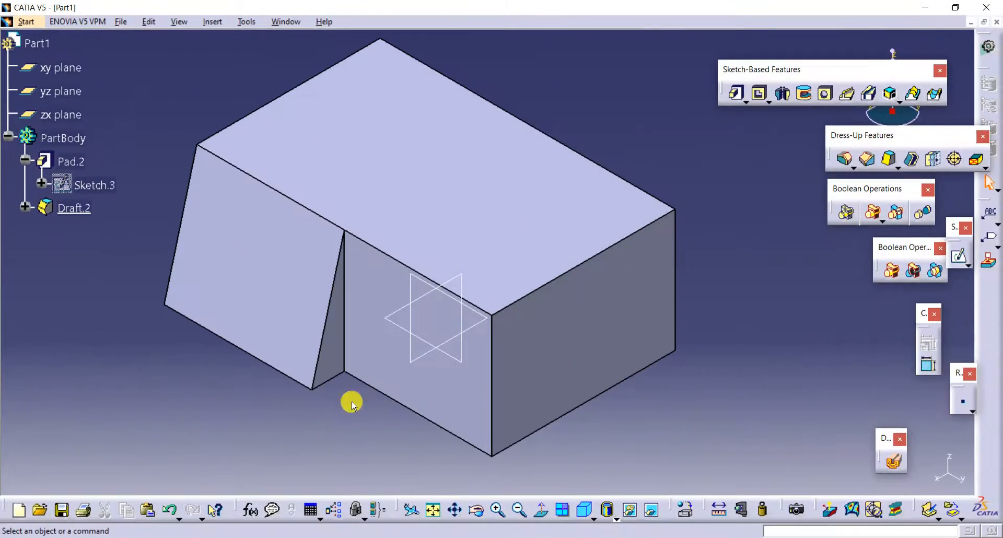
Edit the pad to use a mirrored extent about its sketch plane
double_click(295, 308)
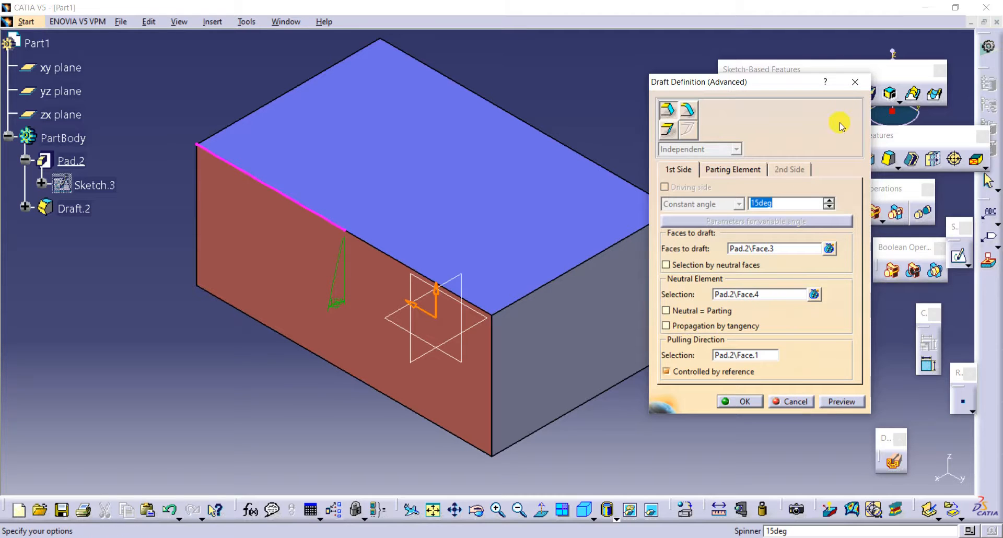
left_click(855, 82)
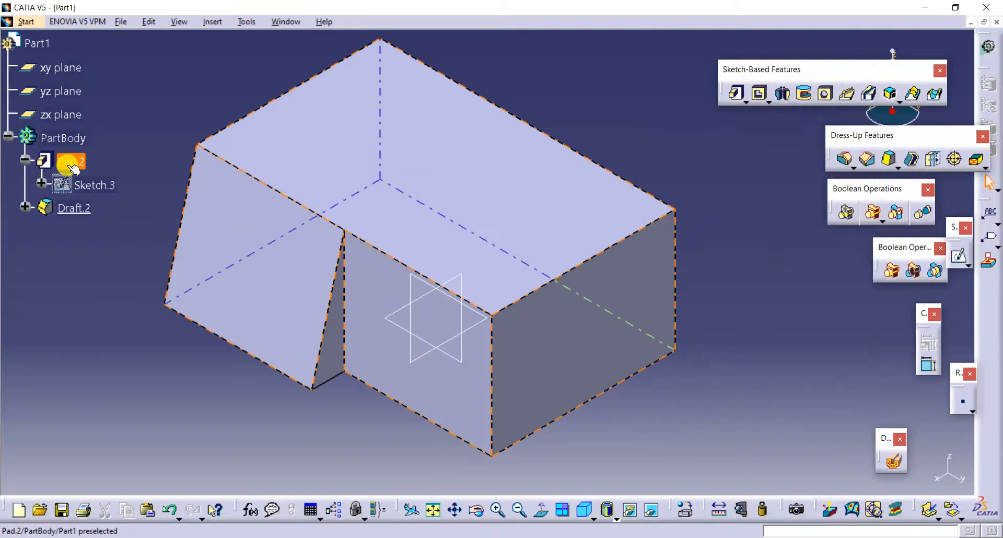
double_click(70, 163)
left_click(846, 335)
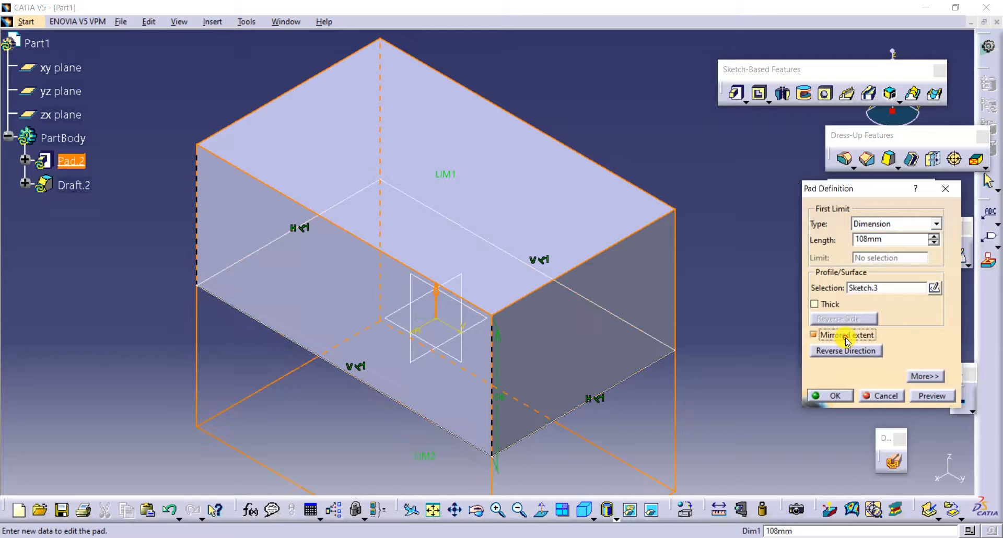
left_click(836, 395)
middle_click_drag(799, 327, 766, 360)
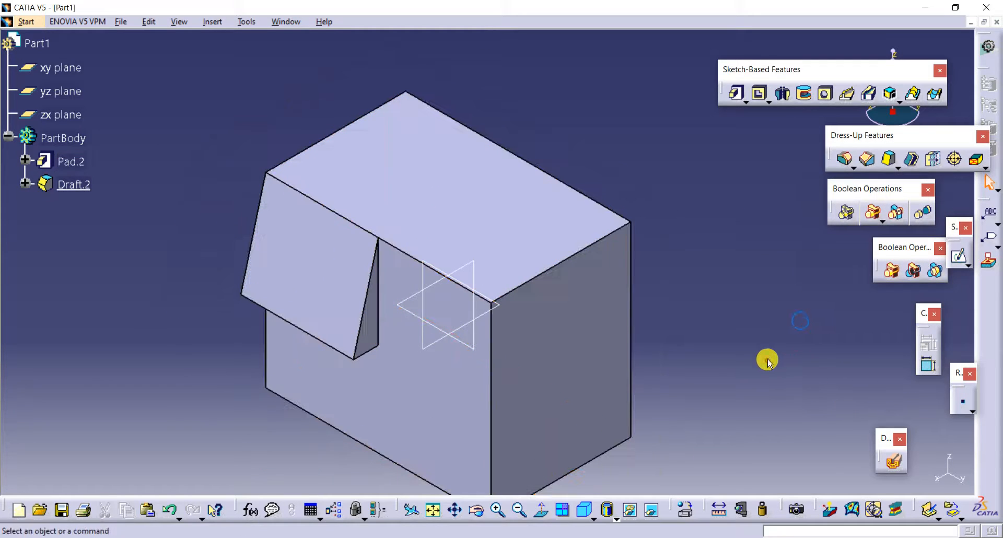
Edit the advanced draft to stop using the xy plane as parting element, keep the zx plane limit, and apply the change
double_click(77, 186)
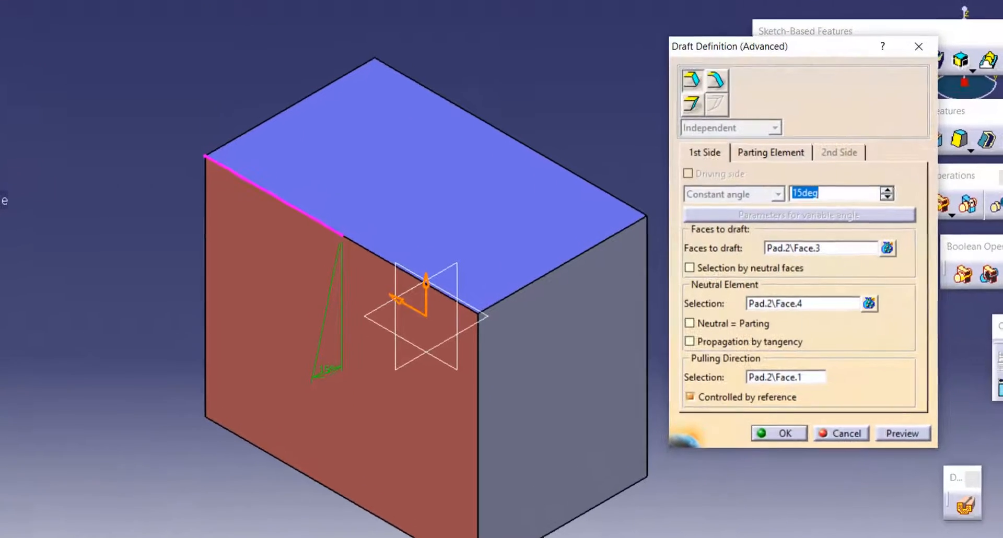
left_click(771, 153)
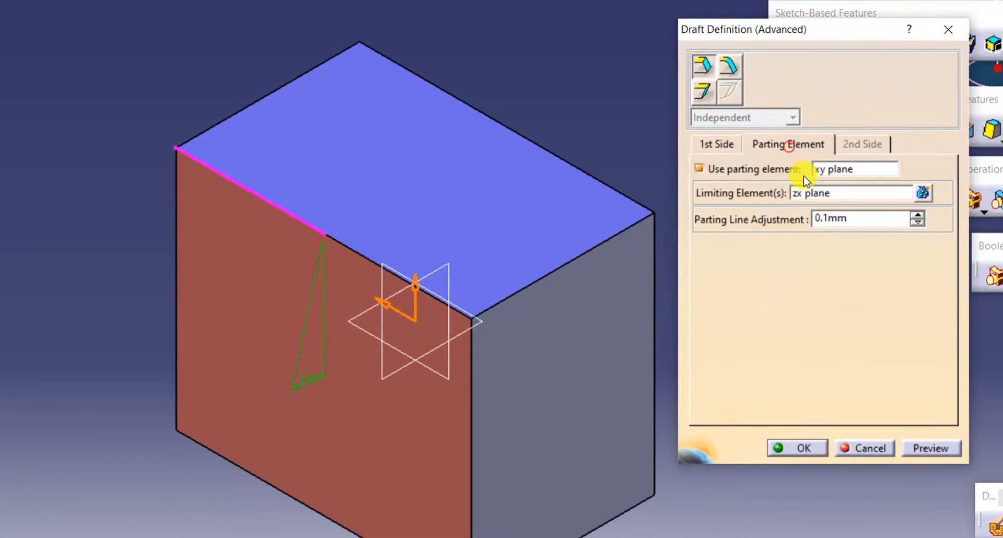
left_click(816, 194)
left_click(829, 167)
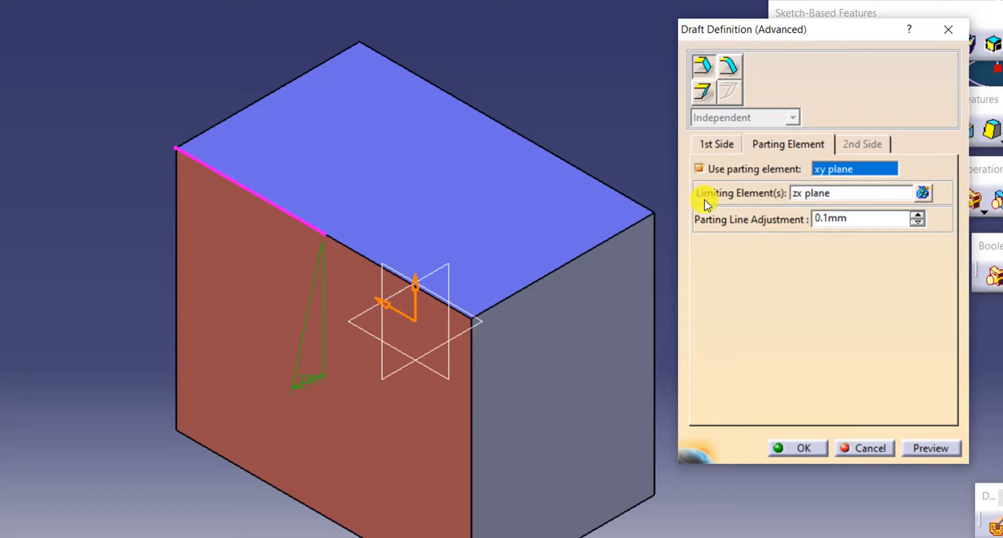
left_click(459, 332)
left_click(845, 168)
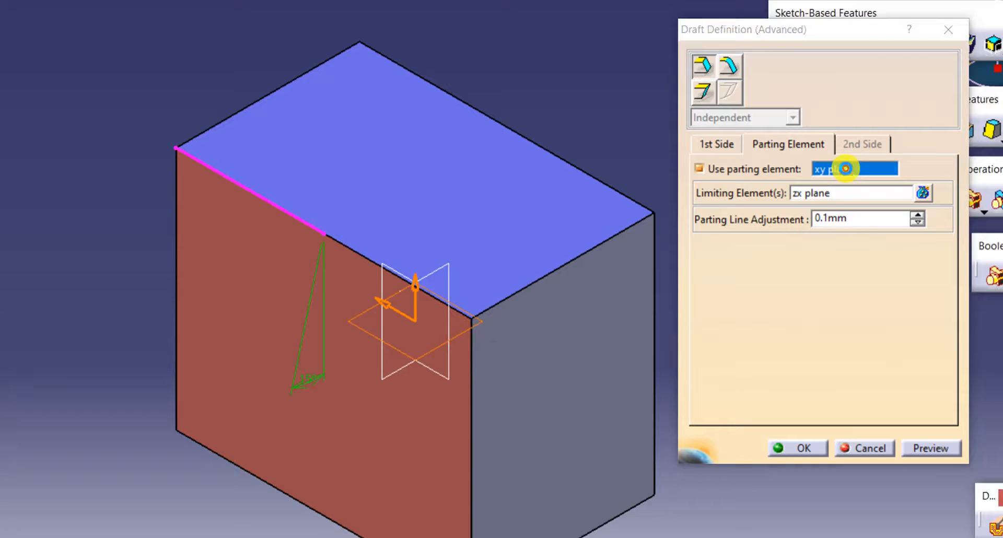
right_click(845, 168)
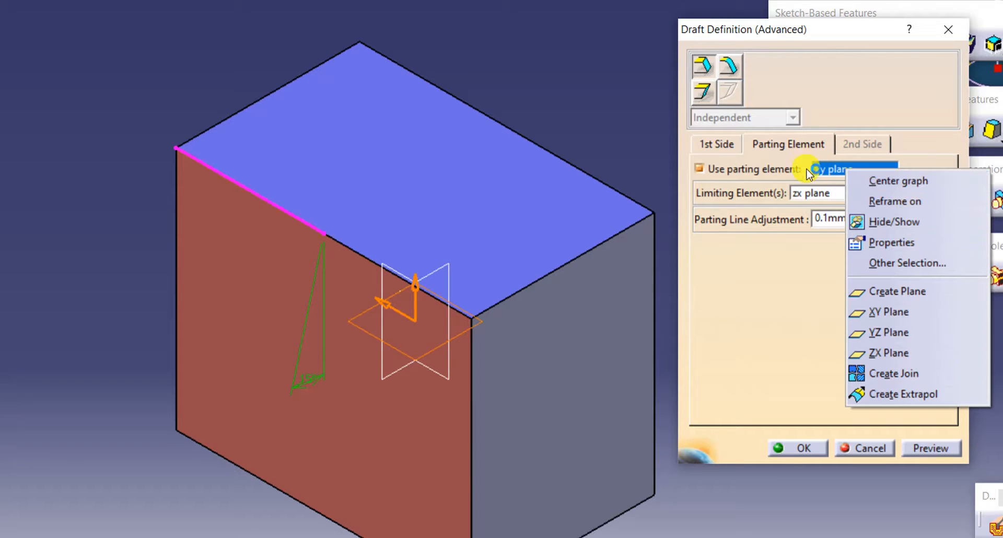
left_click(703, 171)
left_click(703, 168)
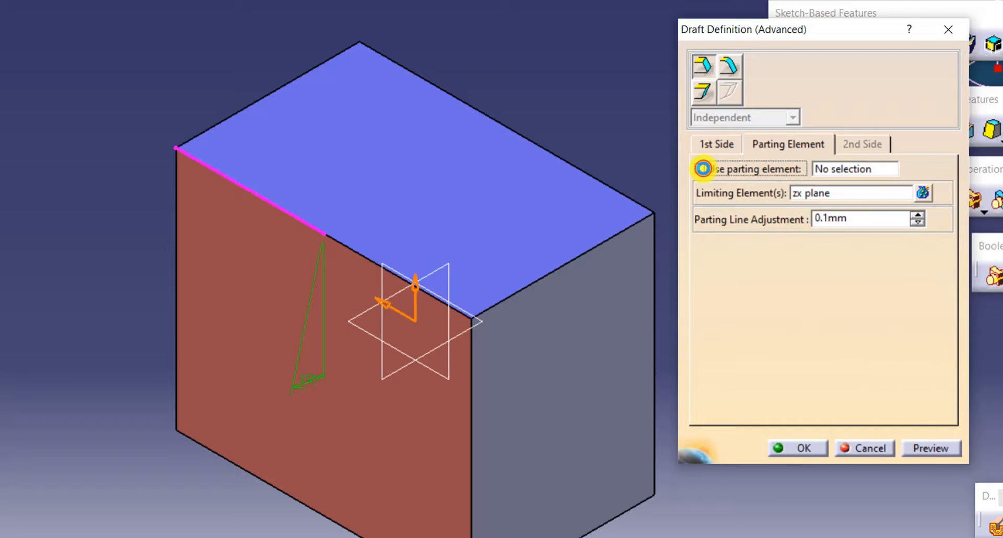
left_click(794, 448)
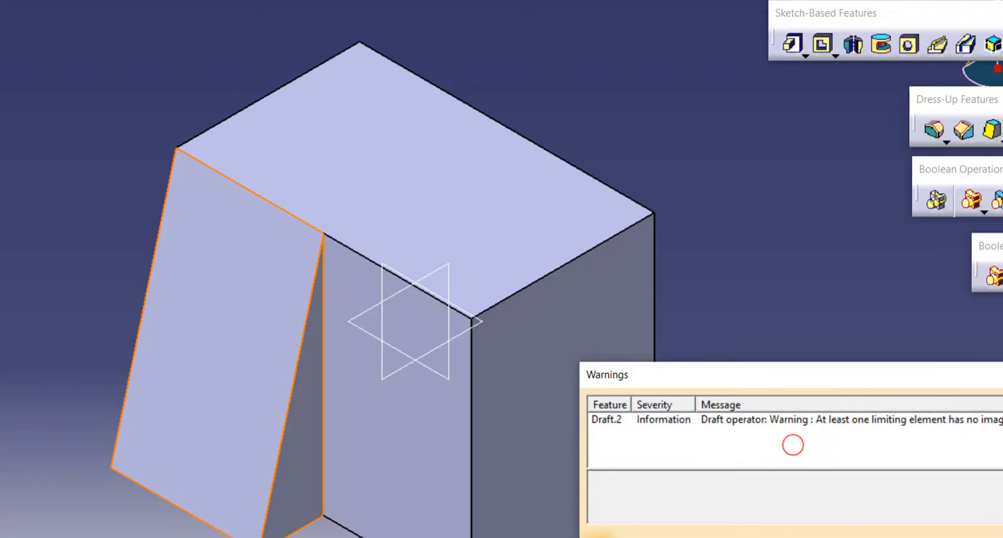
Edit the advanced draft to use the xy plane as parting element, reverse the zx plane limit direction, and apply
double_click(229, 389)
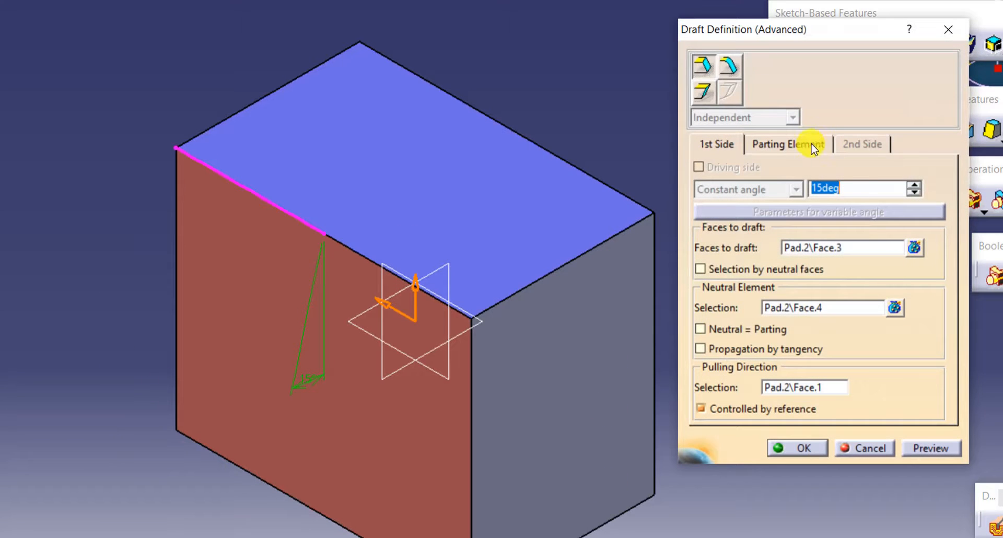
left_click(811, 146)
left_click(729, 172)
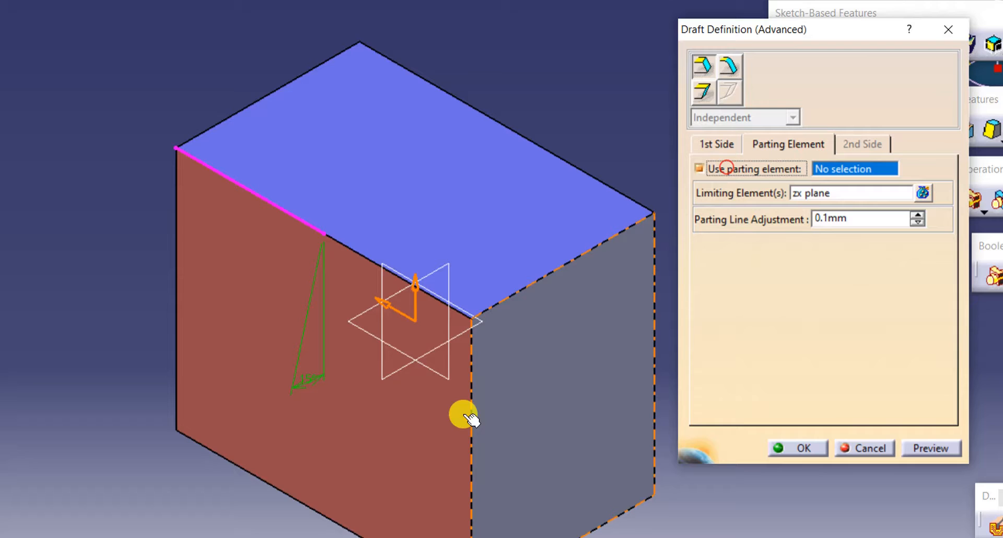
left_click(454, 334)
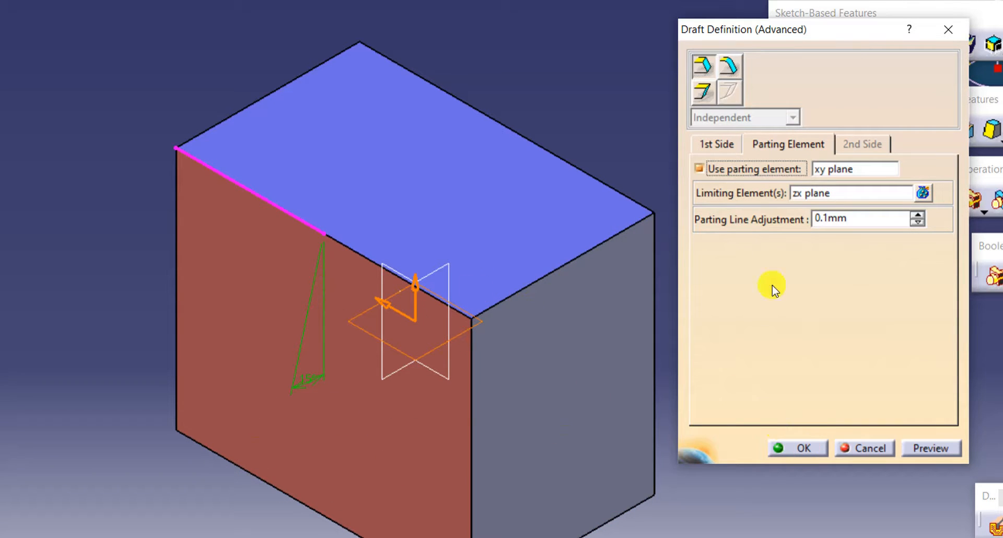
left_click(379, 299)
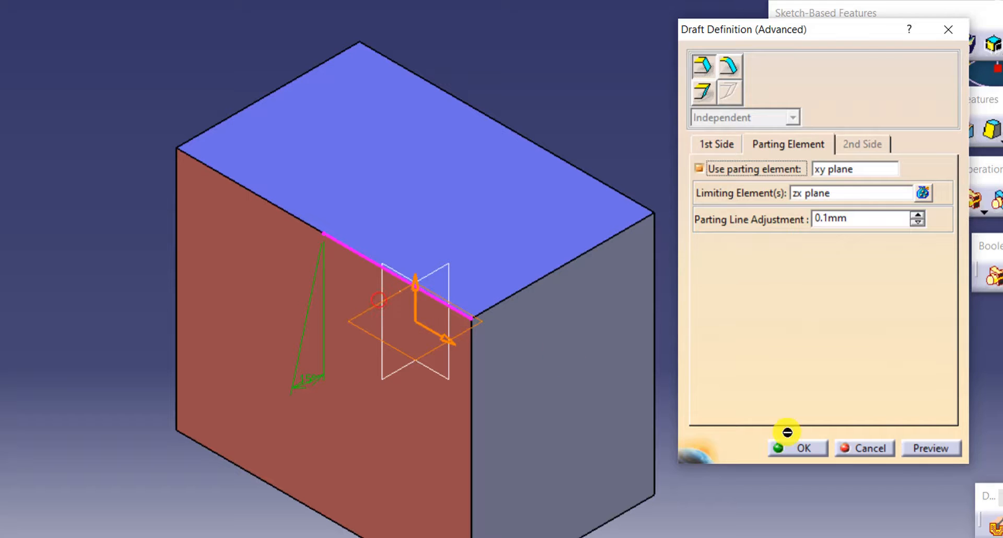
left_click(799, 448)
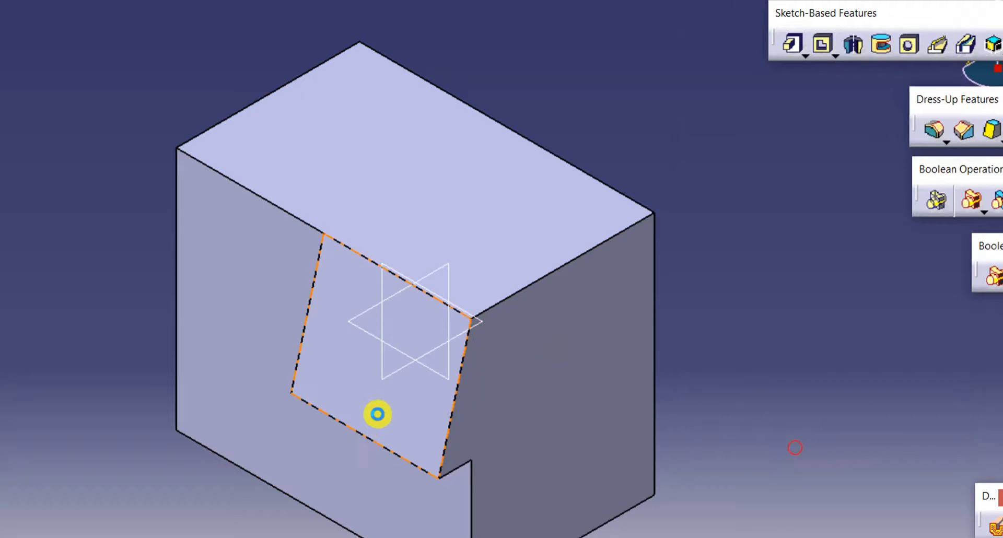
Reopen the advanced draft, enable the standard second-side draft, and check the xy parting plane and zx limiting plane
double_click(433, 448)
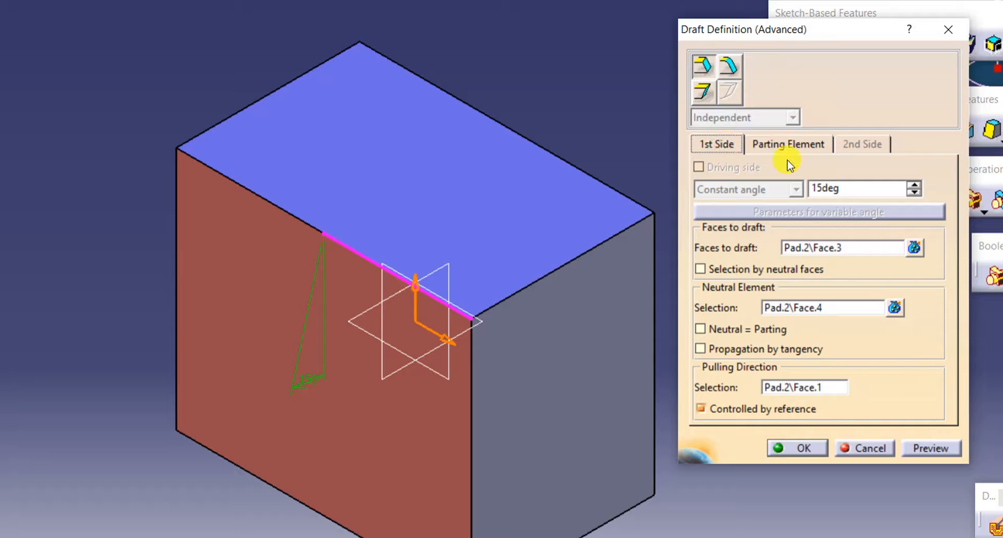
left_click(703, 91)
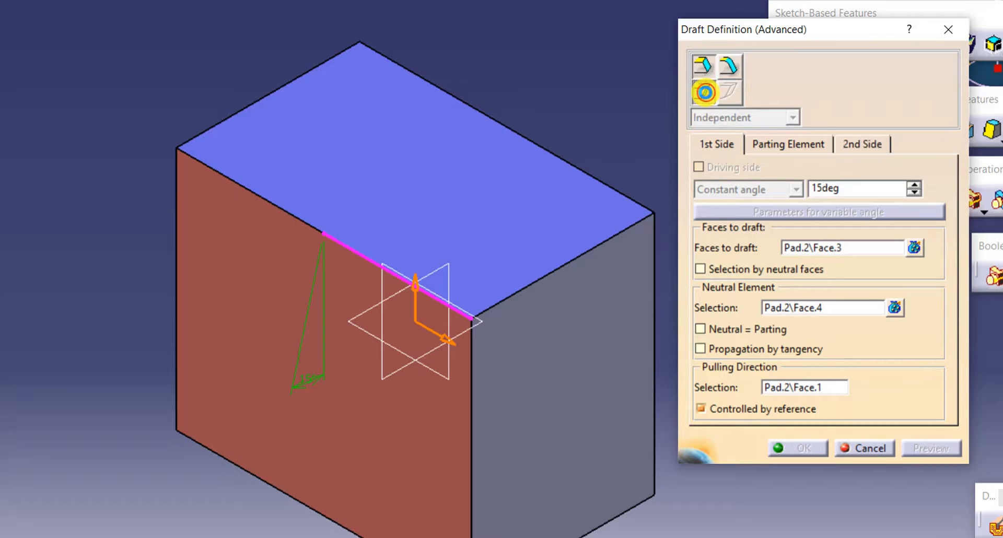
left_click(850, 145)
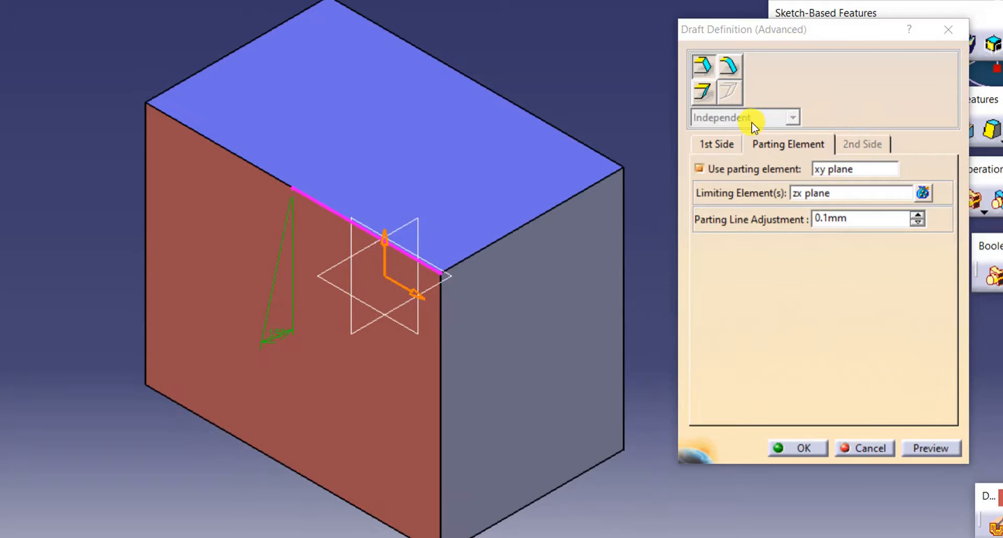
left_click(703, 91)
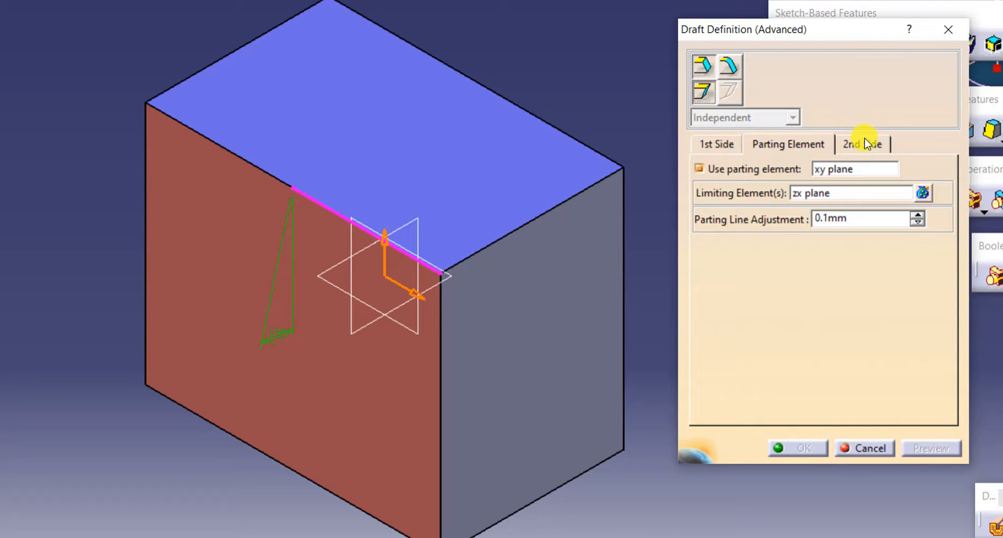
left_click(817, 150)
left_click(862, 168)
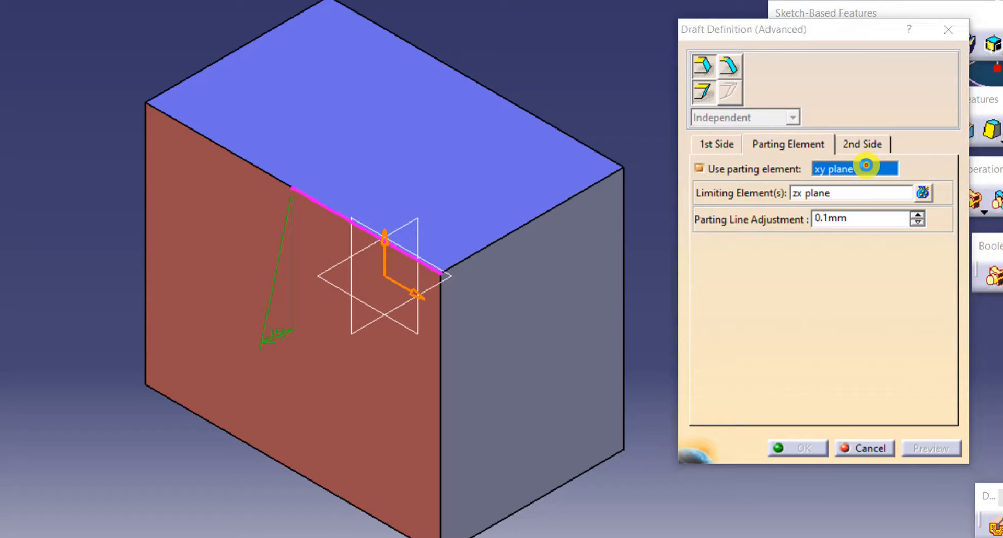
left_click(807, 193)
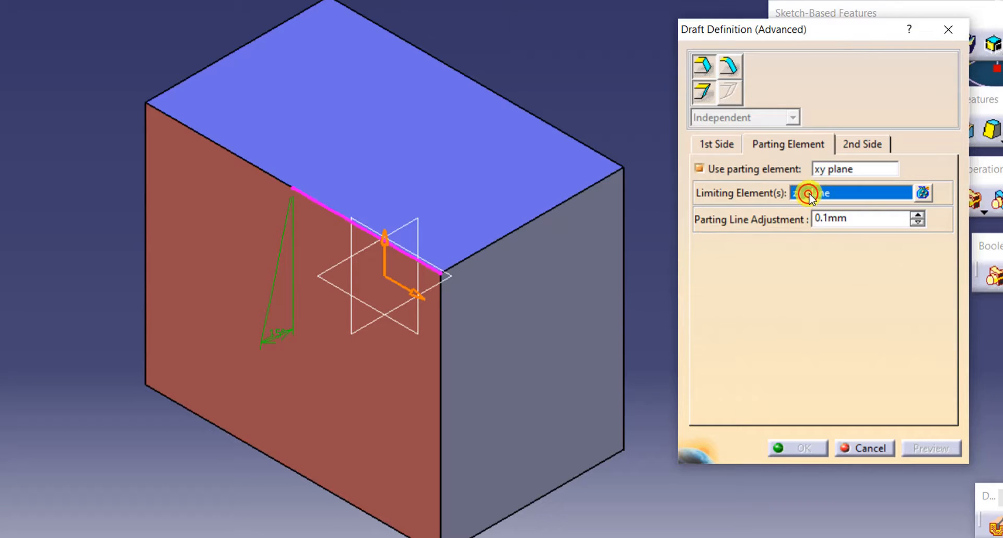
left_click(829, 169)
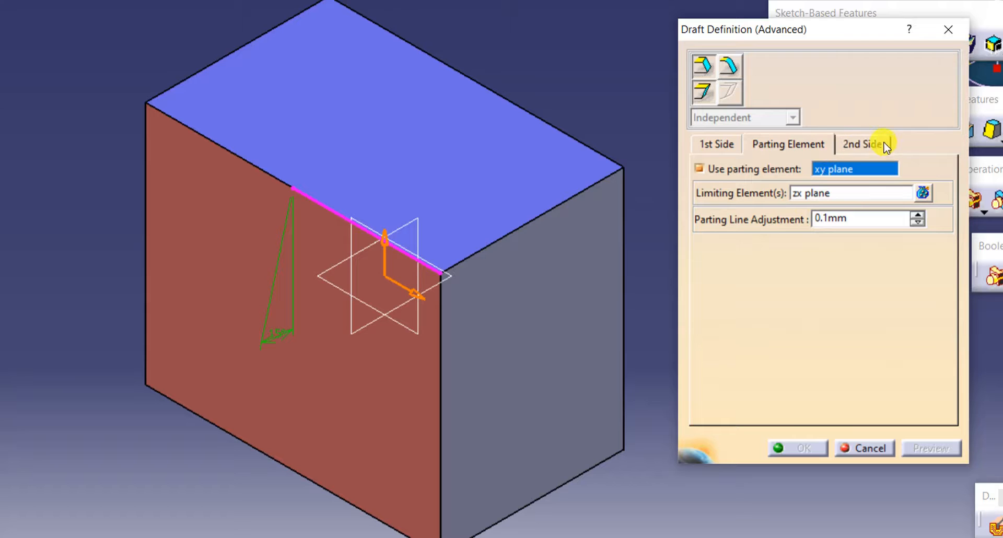
left_click(873, 146)
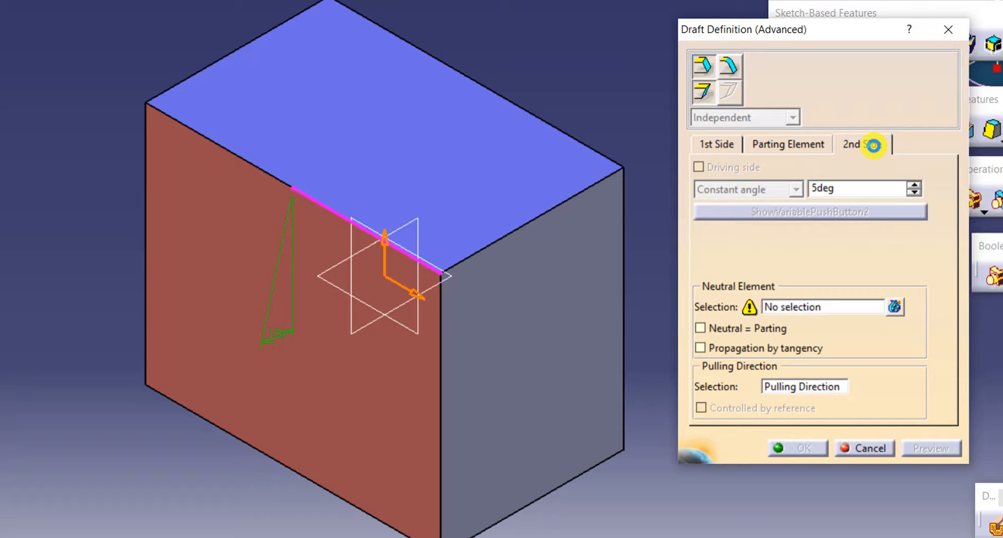
Use the block's bottom face as the second side's neutral element, increase its draft angle, and apply the draft
left_click(798, 306)
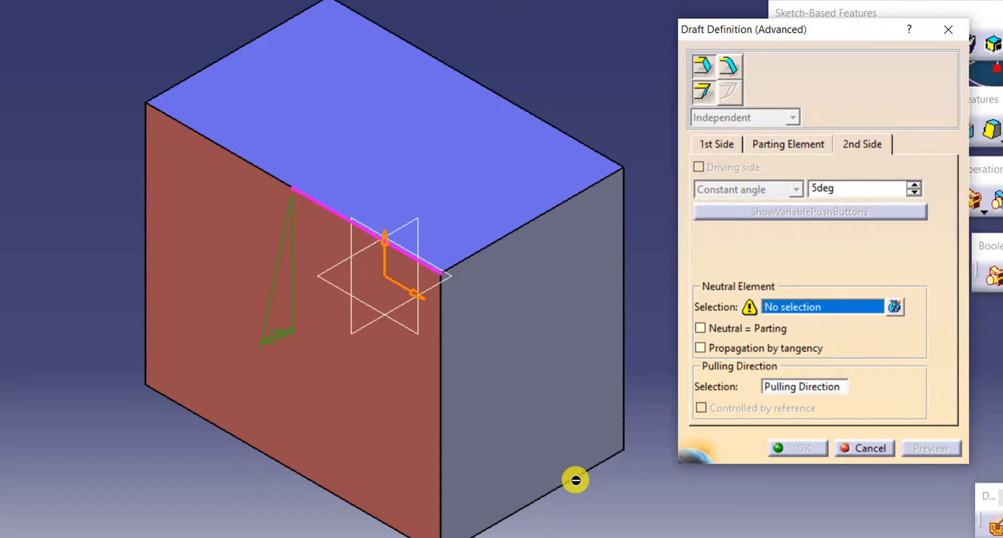
middle_click_drag(574, 480, 522, 141)
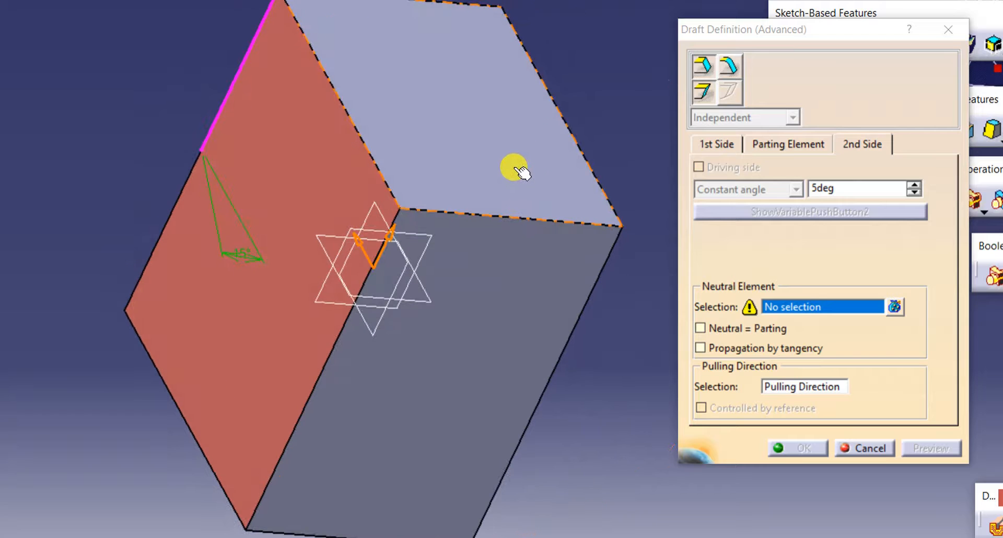
left_click(497, 278)
middle_click_drag(494, 205, 549, 426)
left_click(914, 184)
left_click(914, 184)
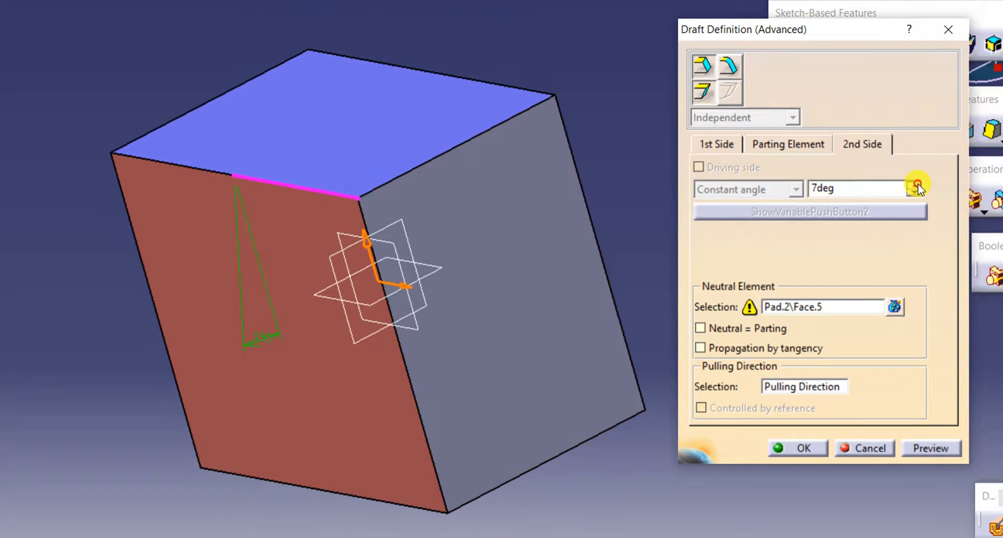
left_click_drag(915, 183, 917, 185)
double_click(871, 192)
left_click(807, 448)
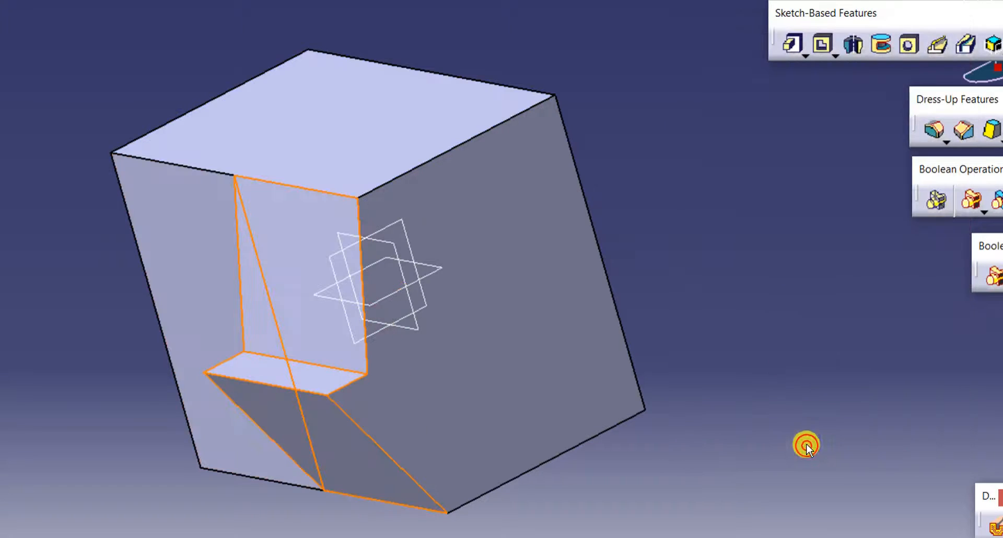
Examine the two drafted faces and the ledge between them from several viewing angles
left_click(782, 359)
middle_click_drag(632, 315, 890, 273)
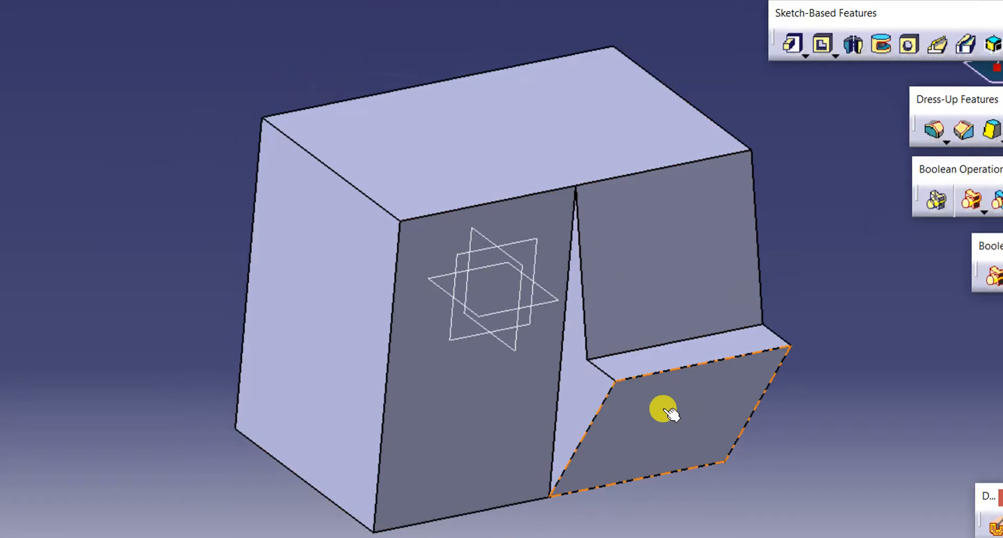
left_click(796, 324)
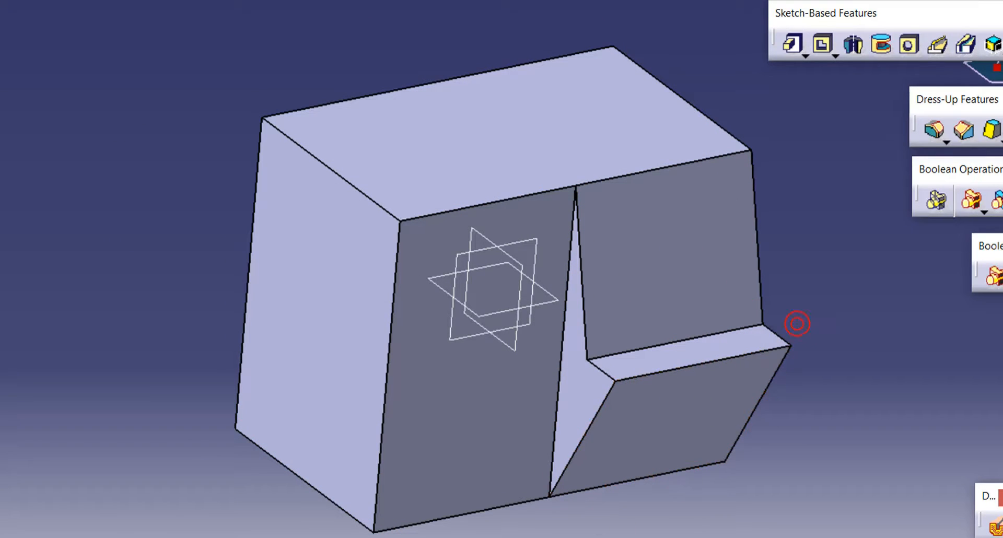
middle_click_drag(797, 324, 622, 517)
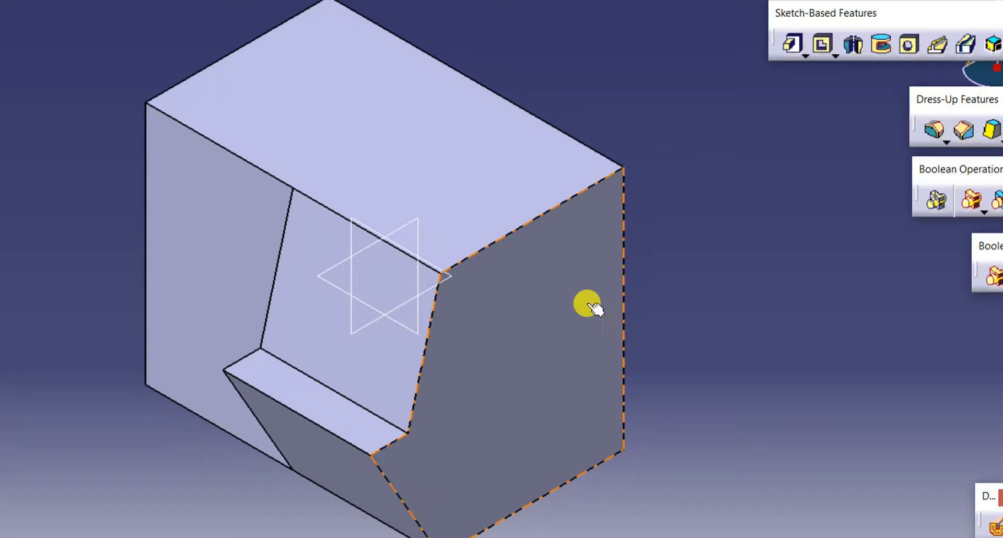
middle_click_drag(577, 421, 783, 228)
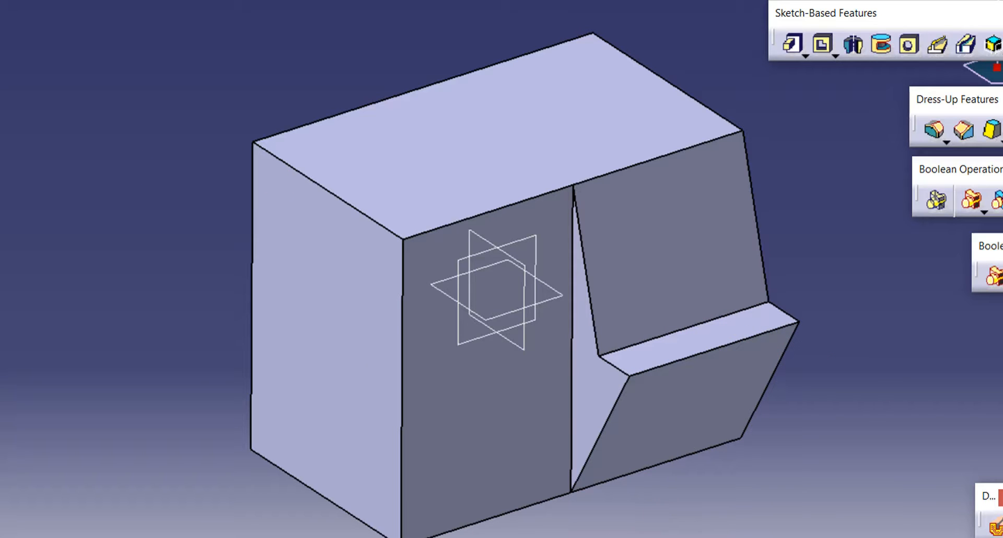
middle_click_drag(334, 0, 250, 0)
Apply an Auto Fillet of 3 mm radius to the current solid, with the block's top face as functional face
left_click(136, 0)
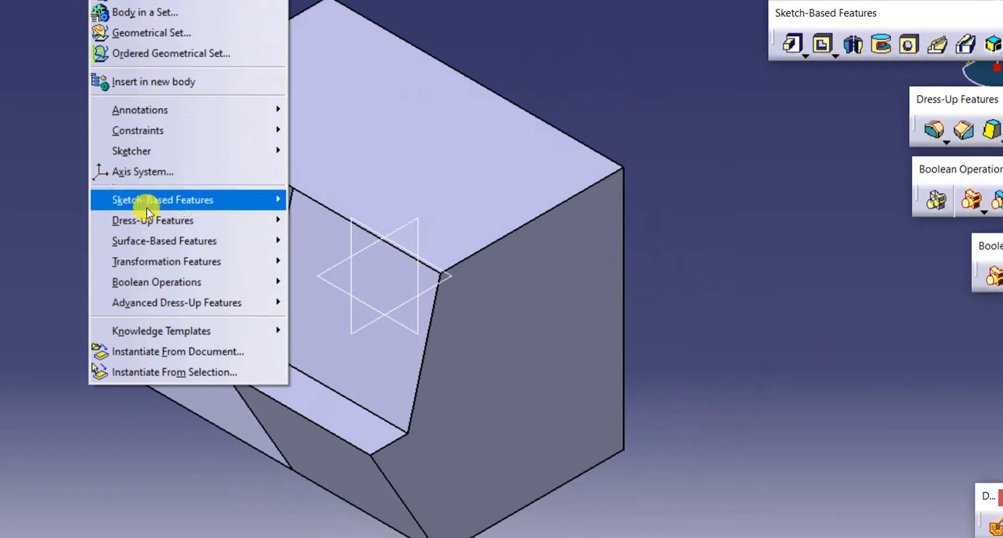
mouse_move(163, 287)
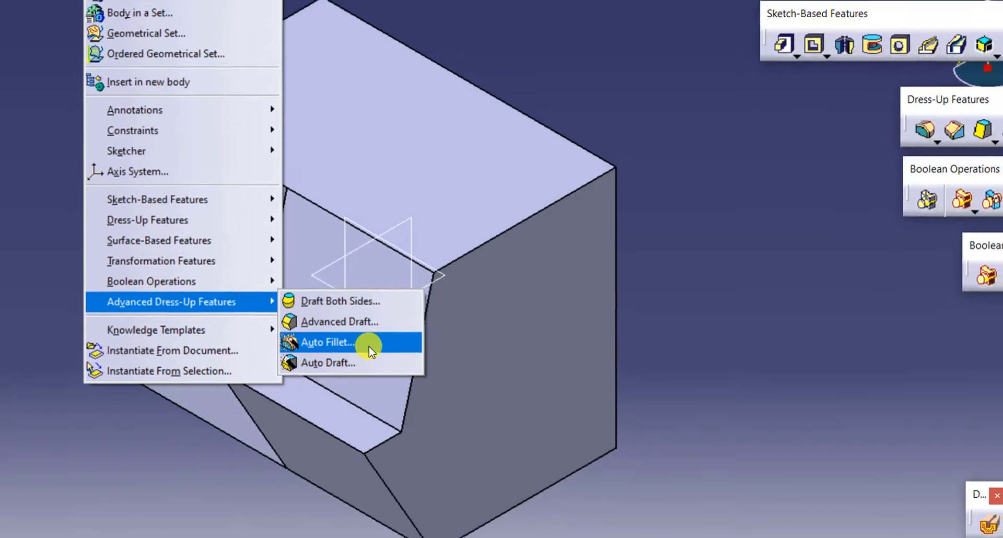
left_click(325, 341)
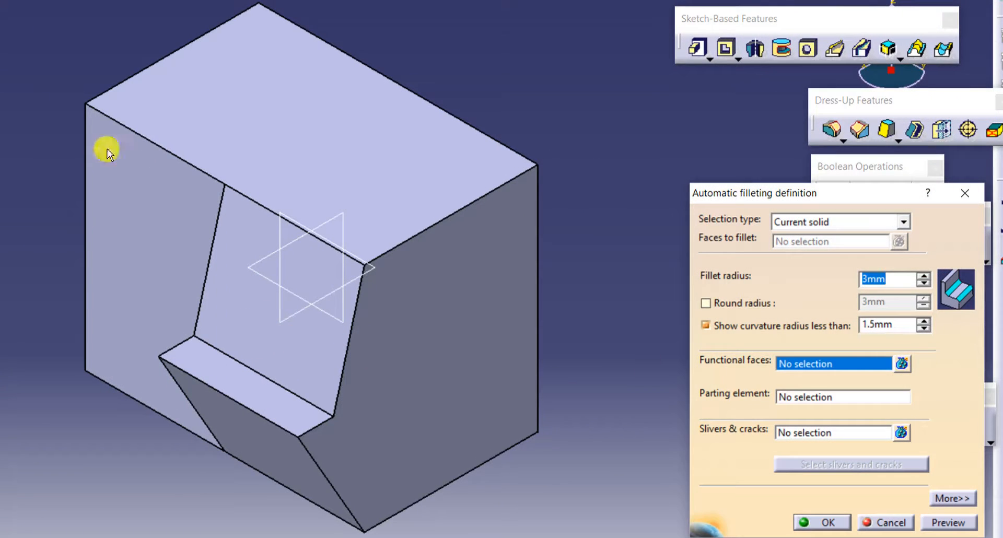
left_click(380, 175)
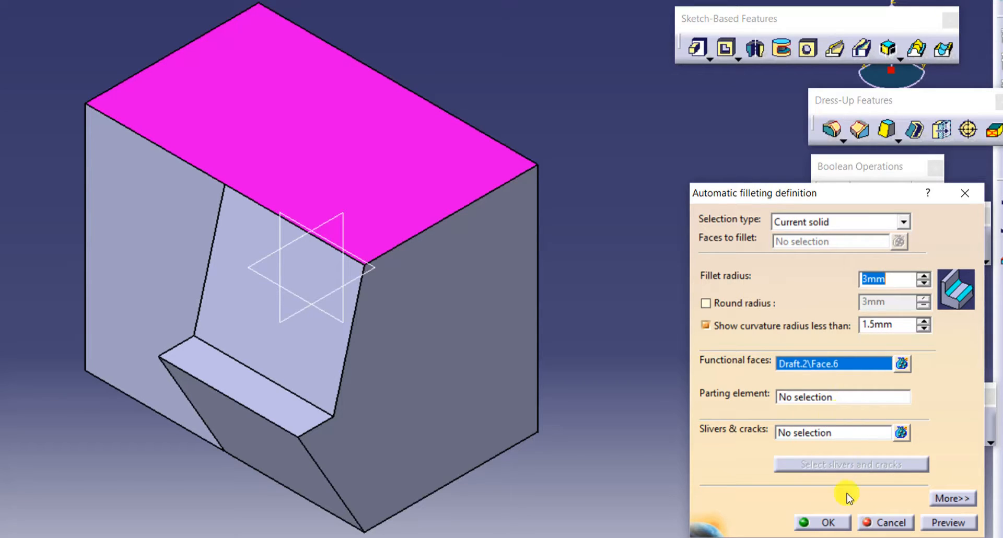
left_click(821, 523)
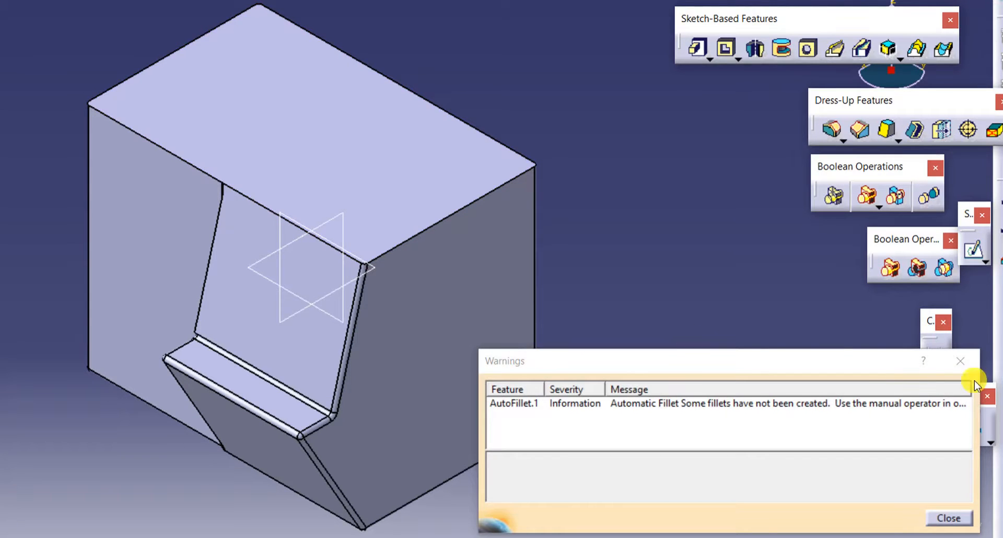
left_click(959, 362)
Inspect the filleted edges around the block, then undo the automatic fillet
middle_click_drag(360, 504, 656, 361)
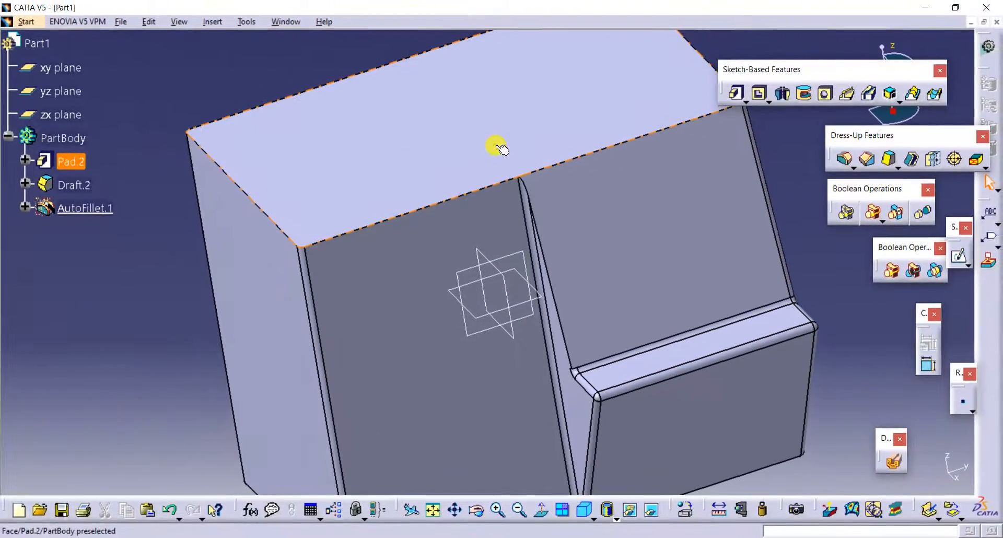
middle_click_drag(456, 184, 668, 124)
middle_click_drag(446, 160, 767, 268)
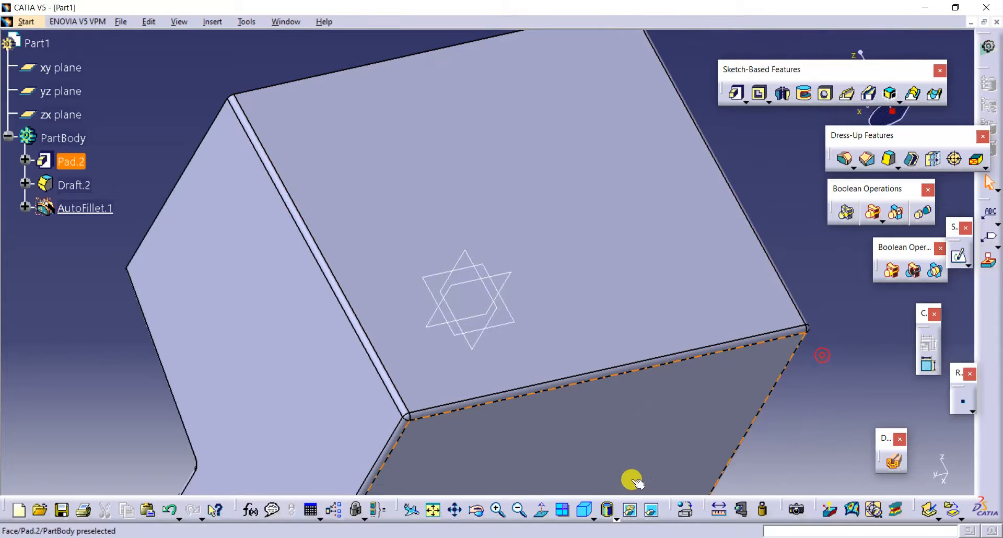
left_click(583, 509)
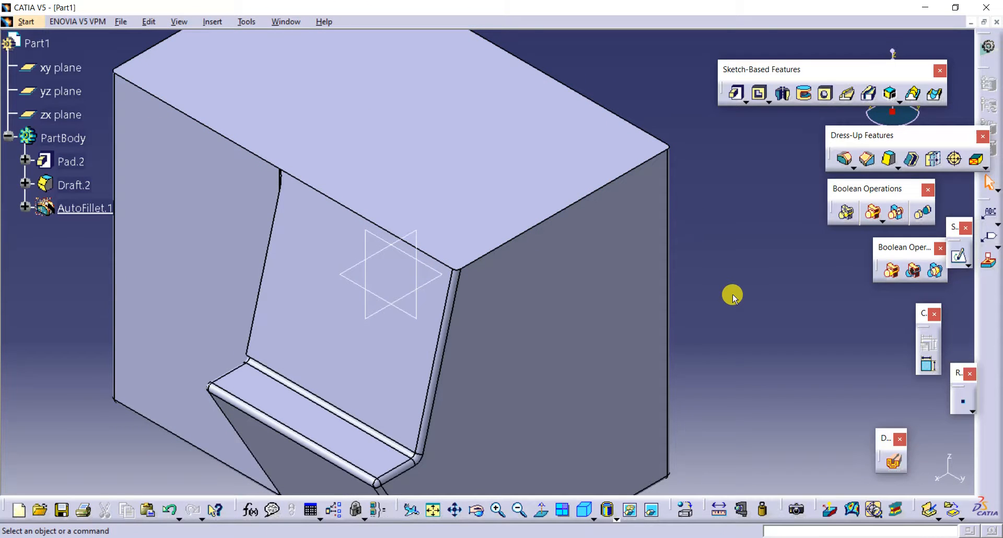
key("ctrl+z")
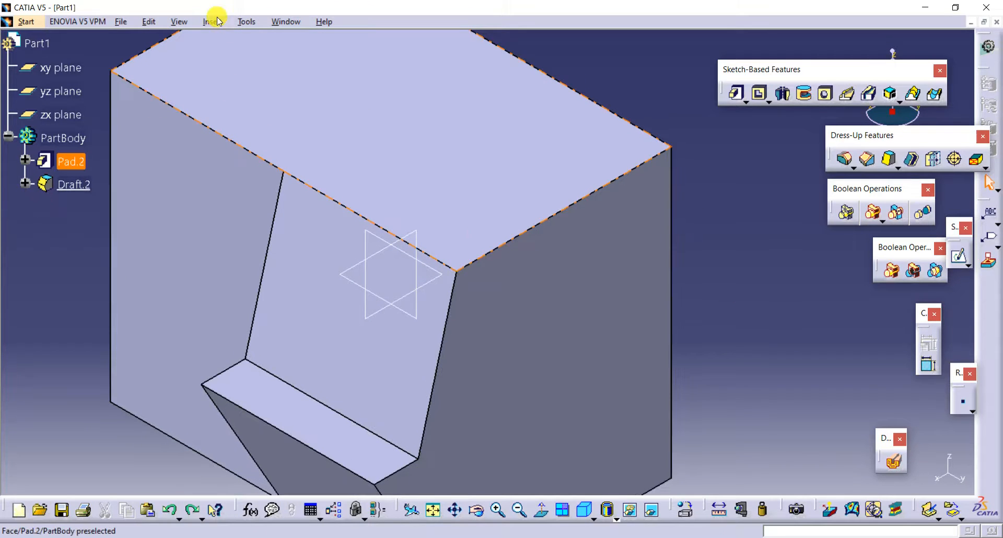
left_click(216, 22)
left_click(266, 290)
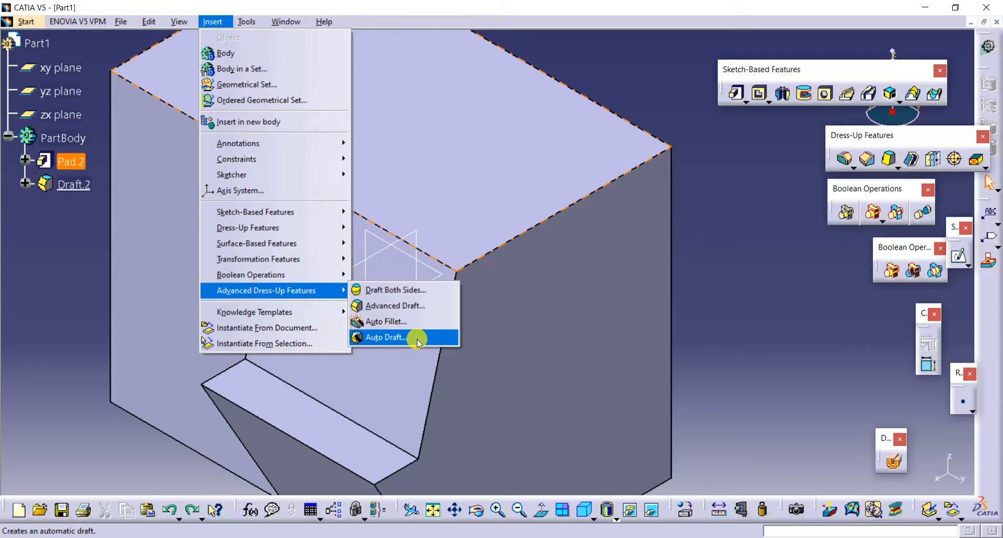
left_click(505, 340)
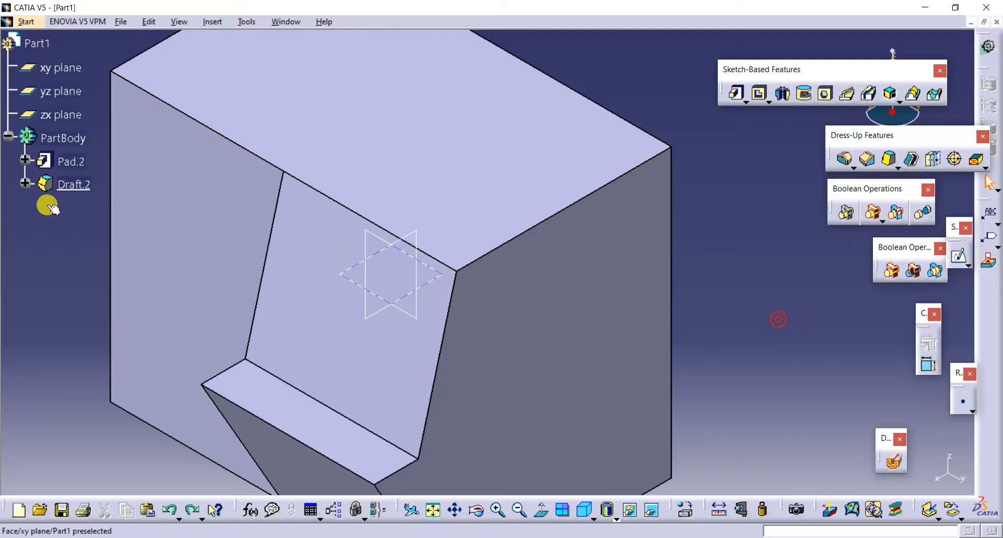
Delete the advanced draft feature Draft.2 from the part body
right_click(71, 183)
left_click(118, 365)
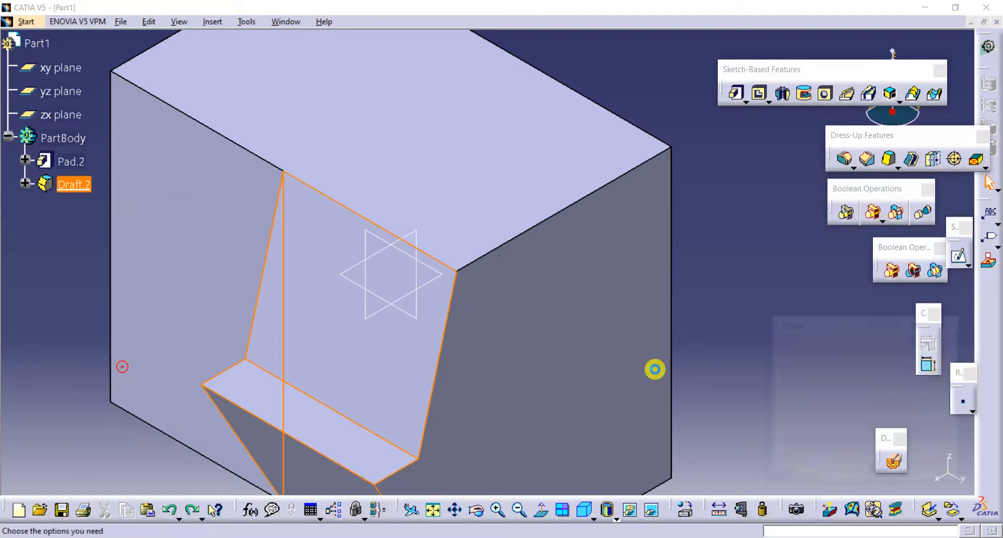
left_click(887, 473)
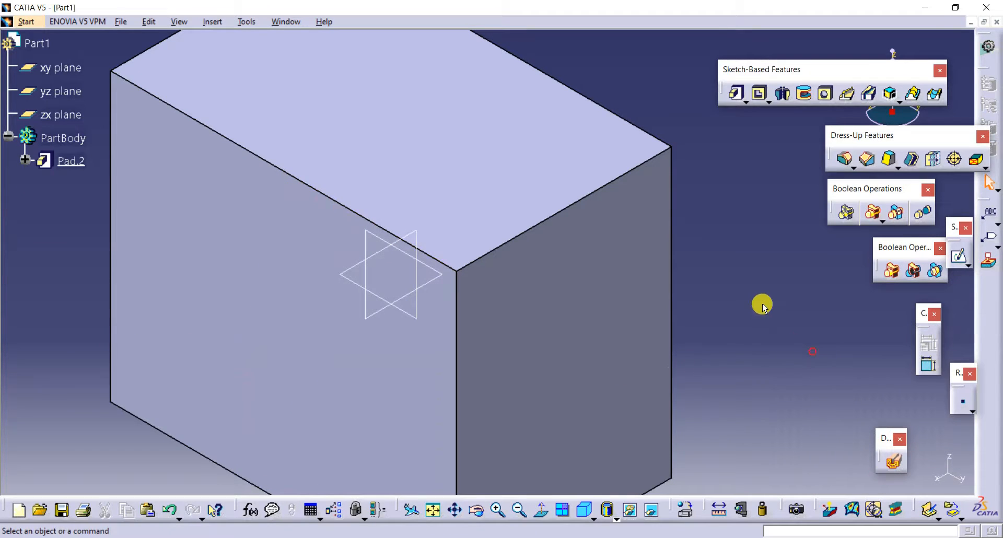
Start an Auto Draft on the block in Add material mode with a draft angle of 11 degrees
middle_click_drag(761, 303, 694, 293)
left_click(215, 23)
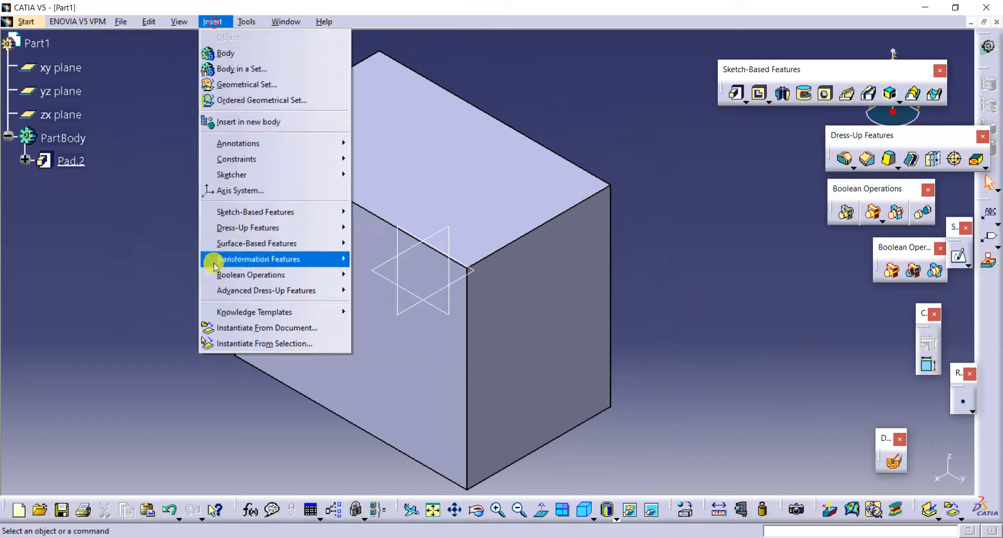
mouse_move(214, 290)
left_click(374, 338)
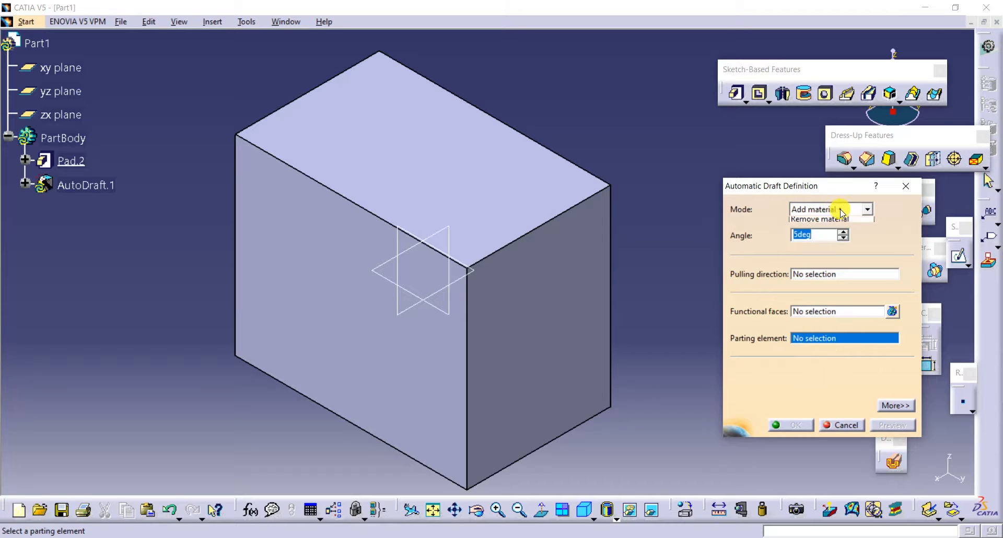
left_click(840, 210)
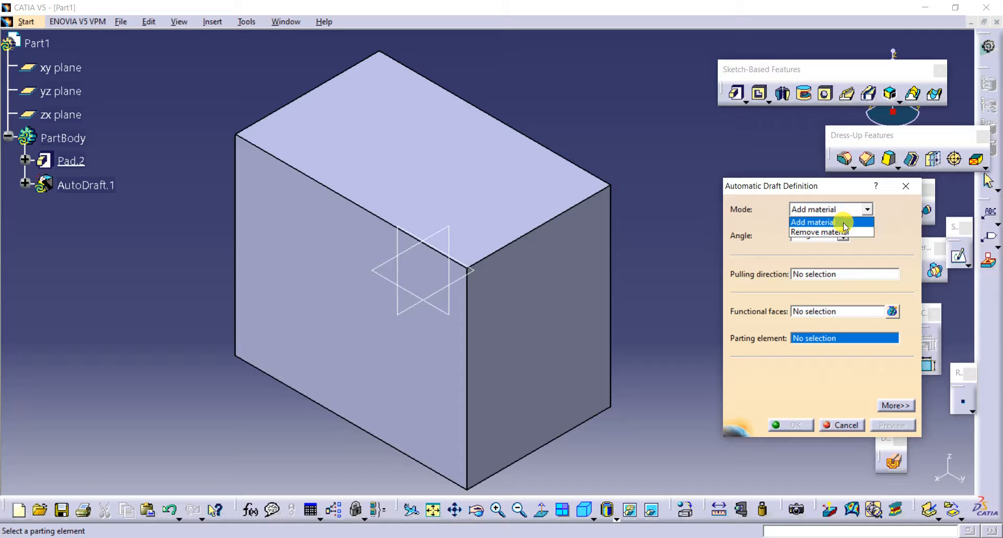
left_click(846, 233)
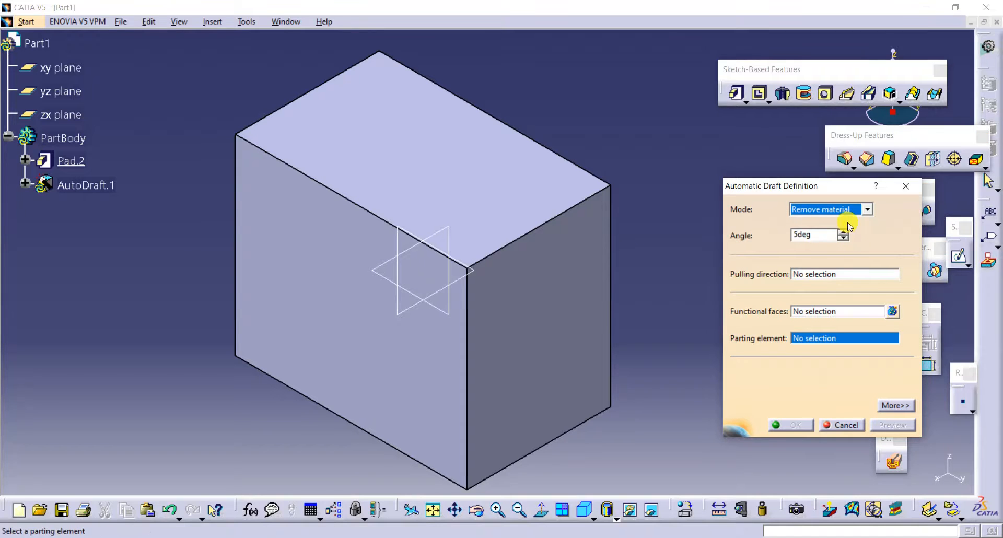
left_click(844, 210)
left_click(845, 222)
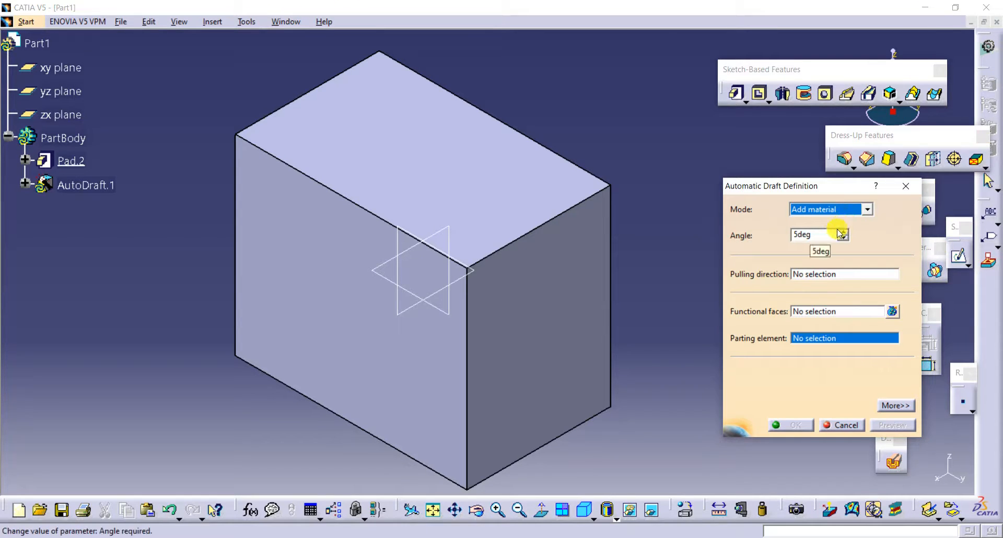
left_click(844, 233)
left_click(844, 232)
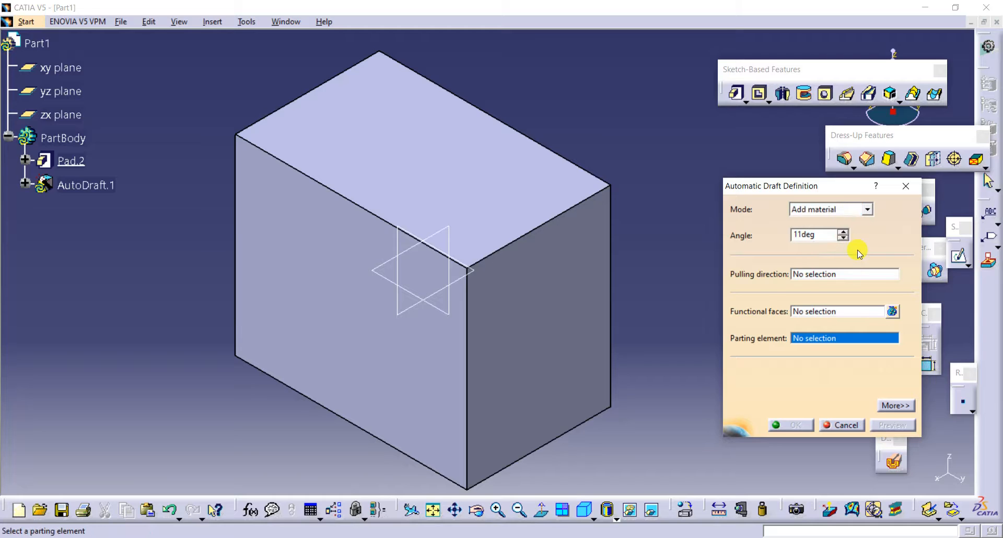
Choose the block's top face as pulling direction and its hidden rear long side face as functional face
left_click(834, 273)
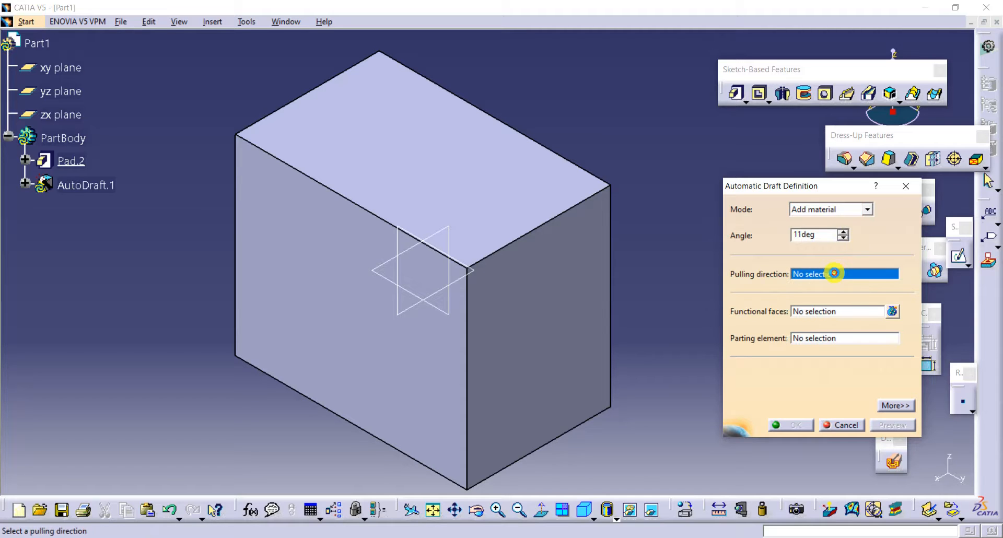
left_click(510, 213)
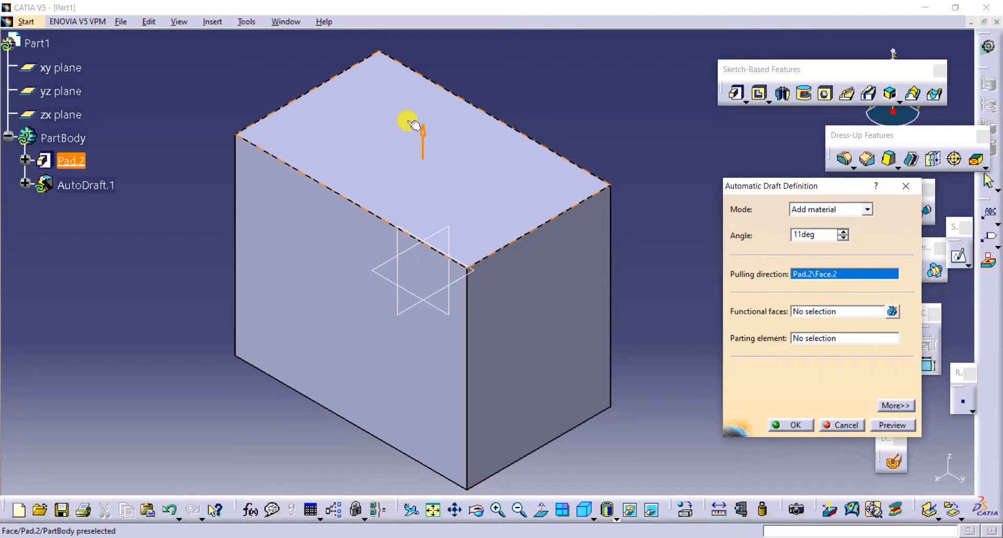
left_click(833, 311)
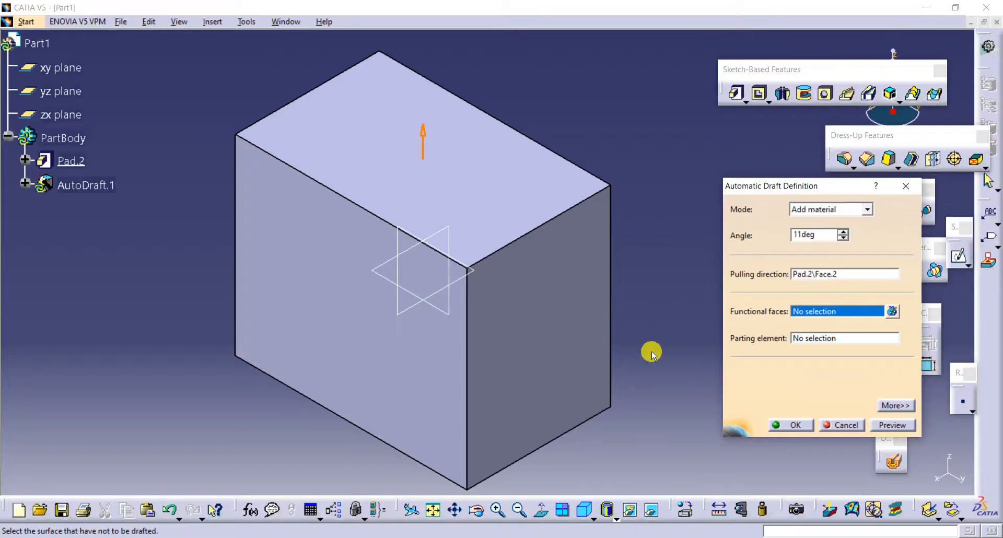
left_click(397, 368)
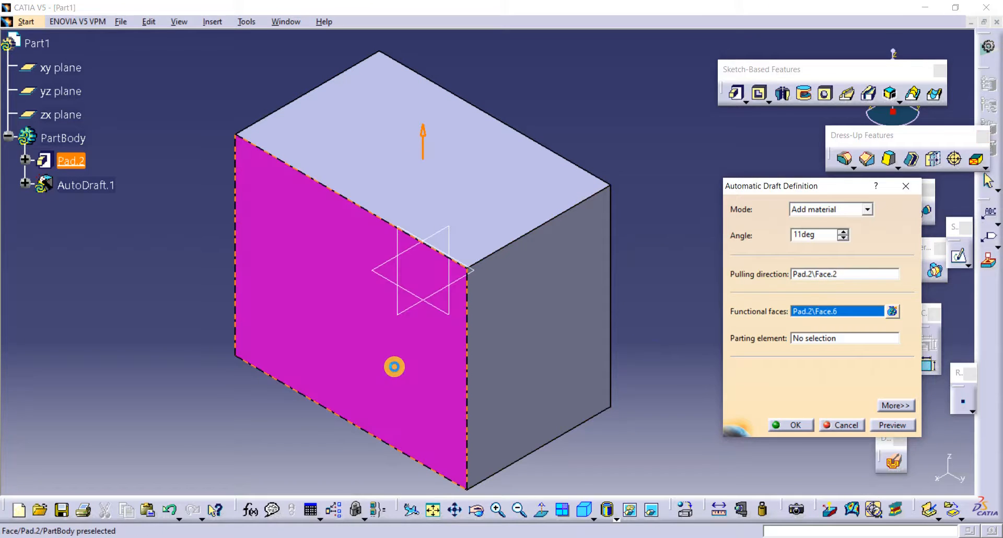
left_click(394, 366)
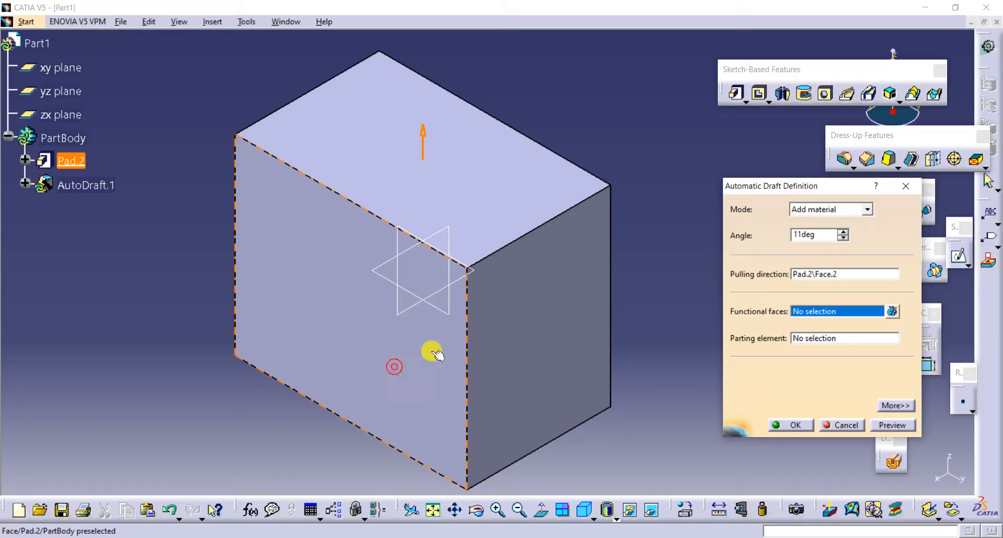
middle_click_drag(533, 315, 578, 230)
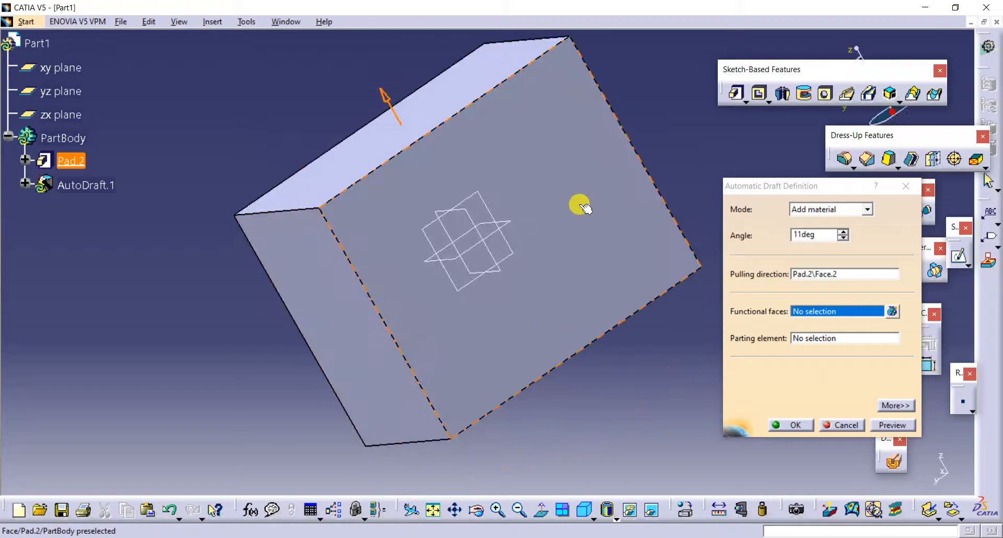
left_click(579, 205)
middle_click_drag(329, 274, 564, 249)
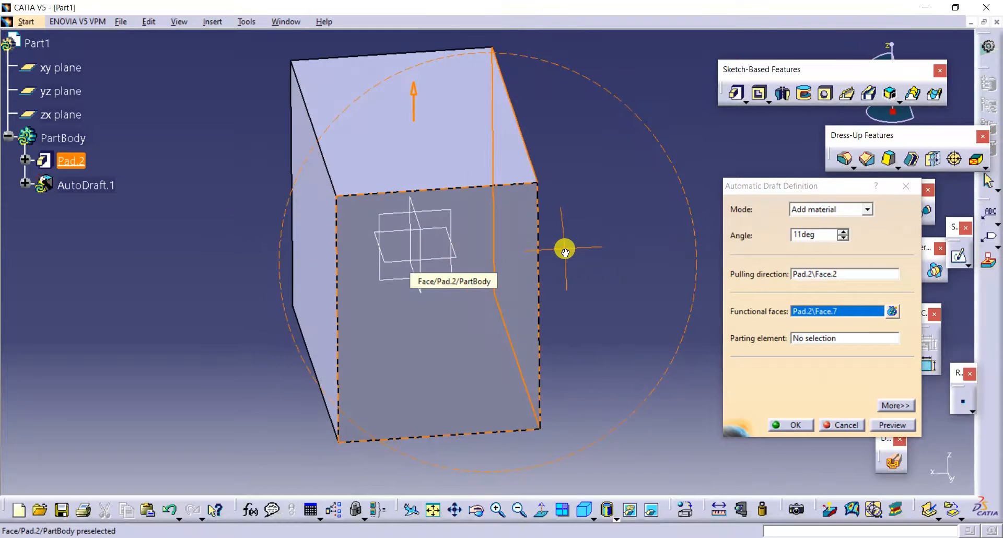
Choose the xy plane as parting element and create the automatic draft
left_click(822, 338)
left_click(590, 512)
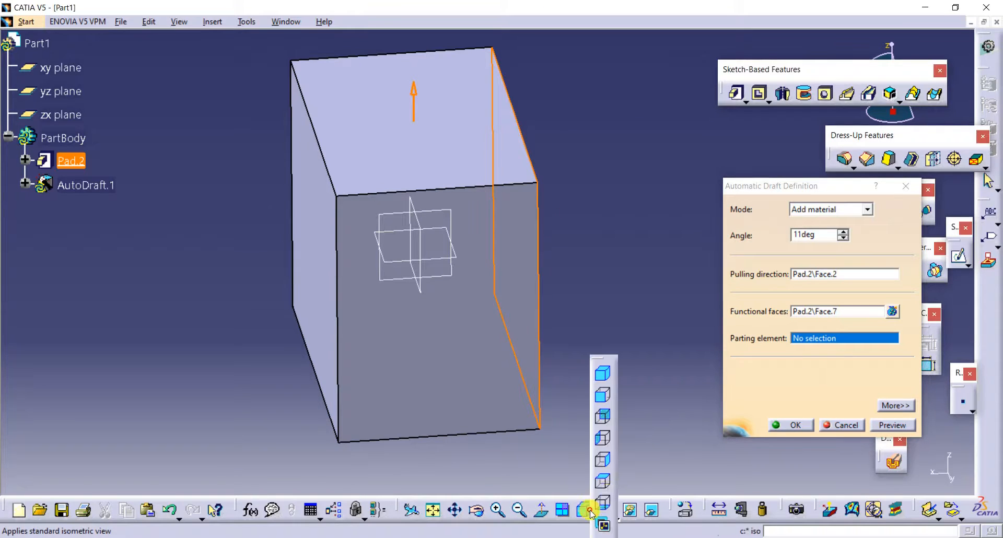
left_click(606, 372)
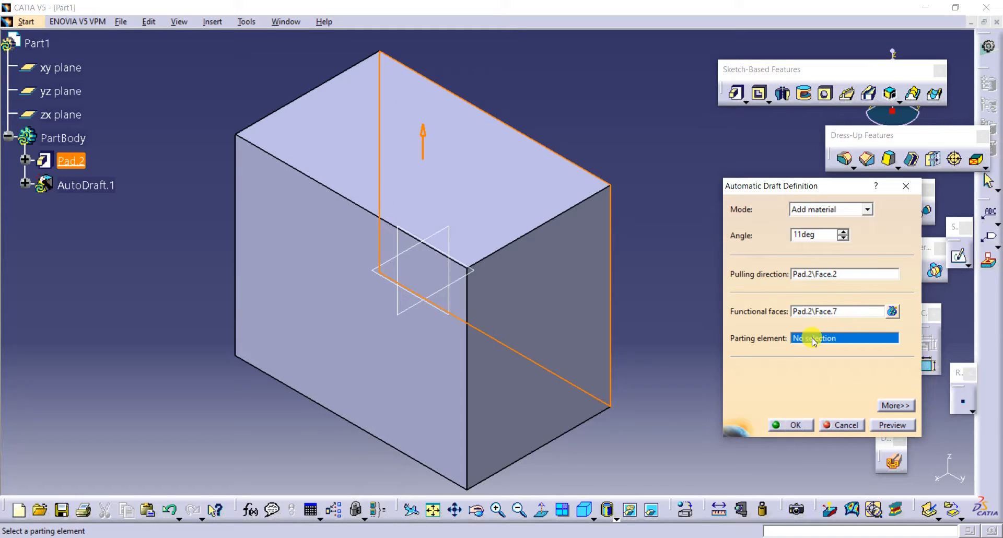
left_click(464, 276)
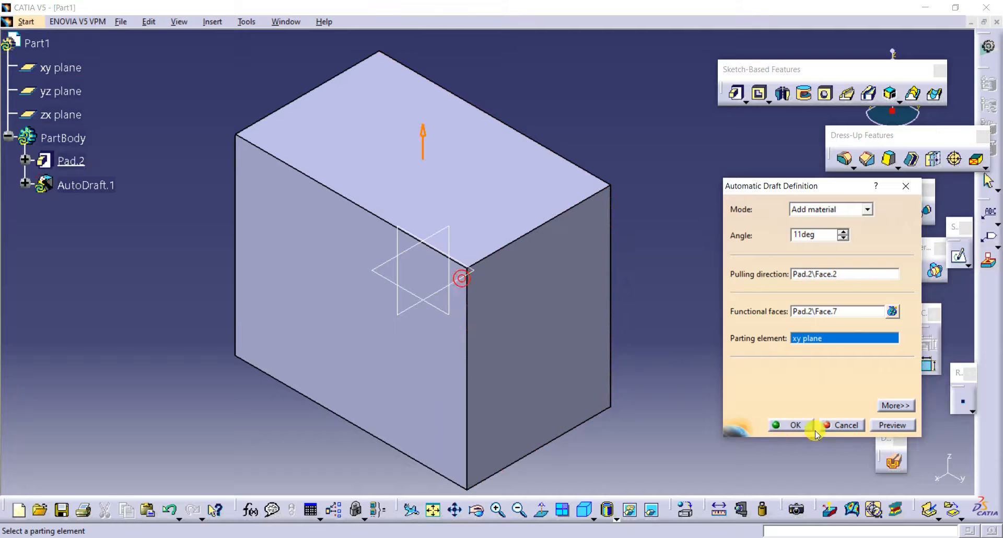
left_click(794, 424)
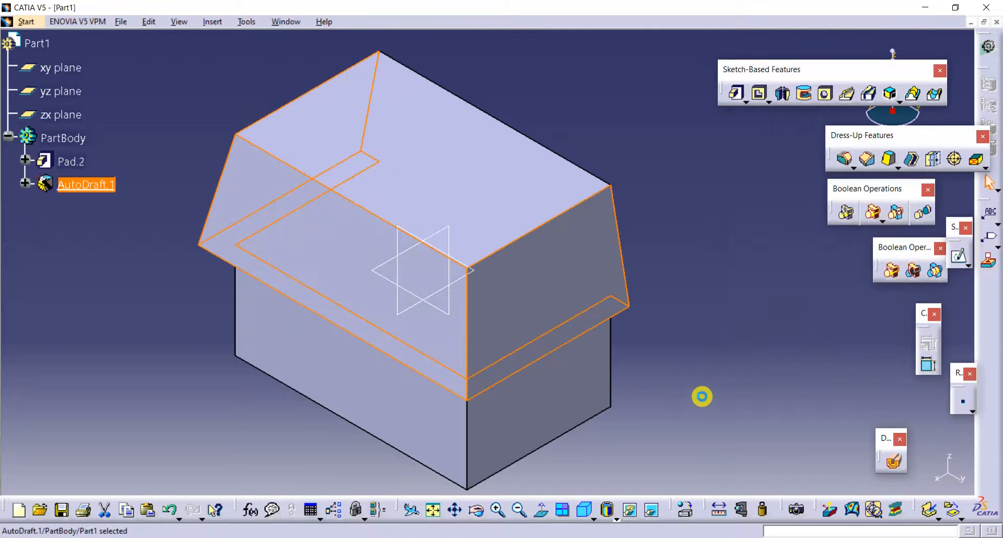
Inspect the drafted block, then change the automatic draft's mode to Remove material
middle_click_drag(701, 397, 734, 347)
middle_click_drag(376, 325, 697, 349)
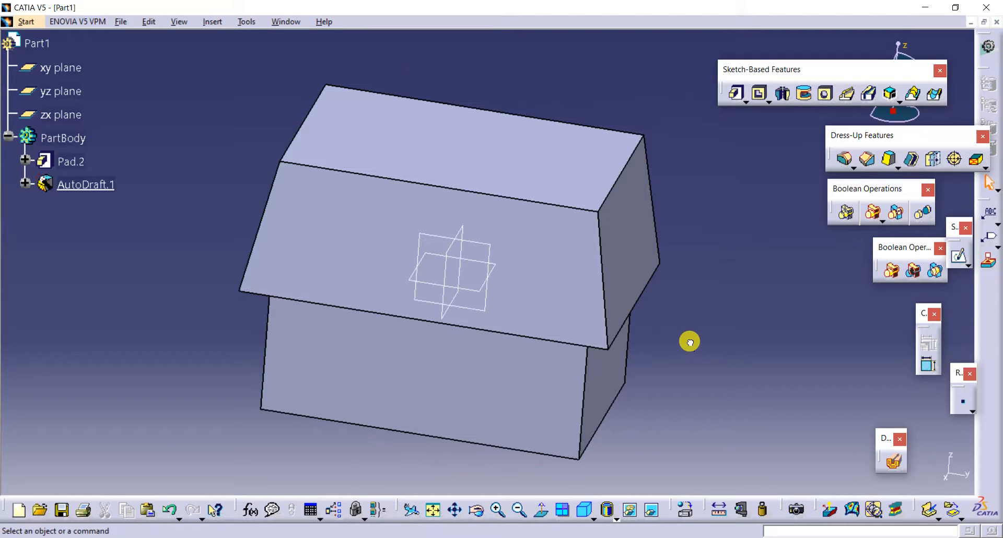
left_click(579, 509)
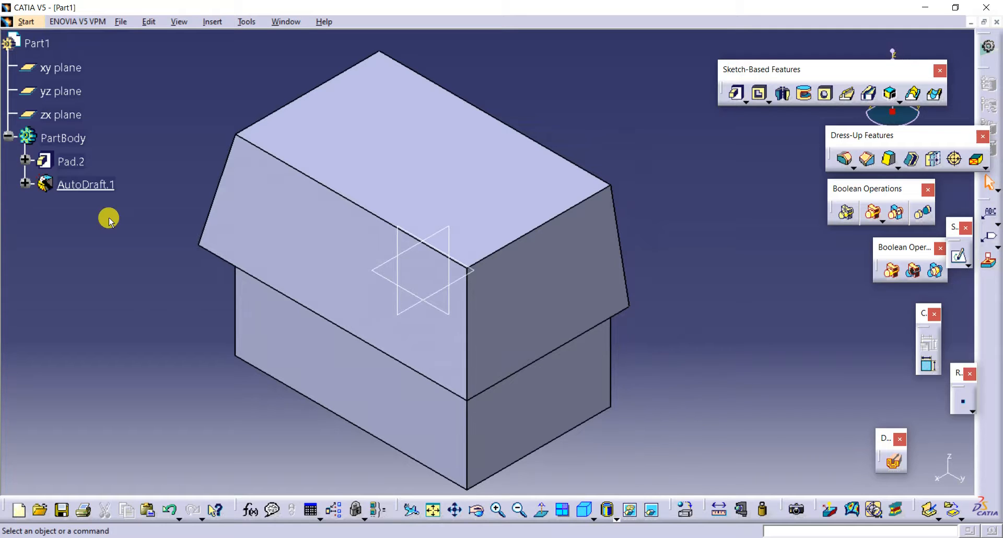
double_click(101, 188)
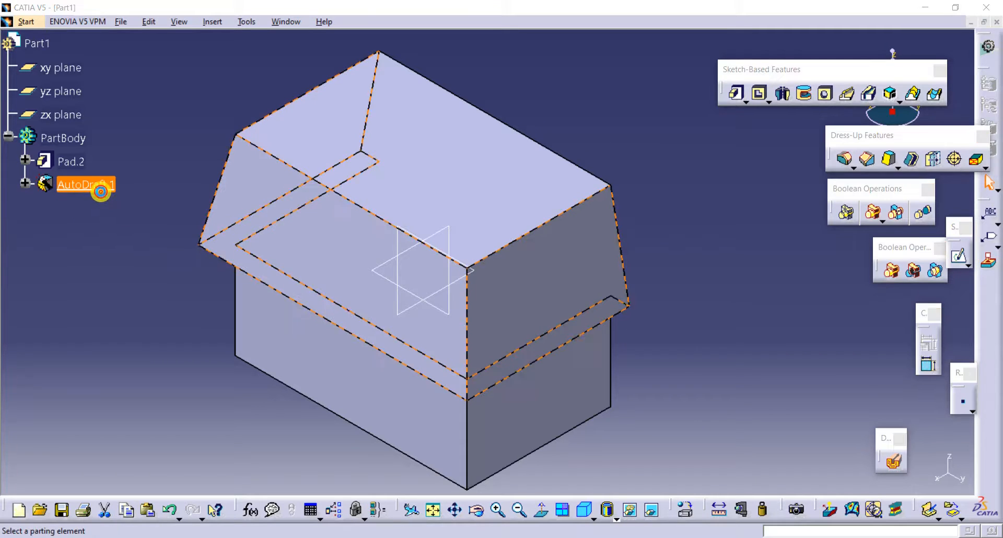
left_click(844, 208)
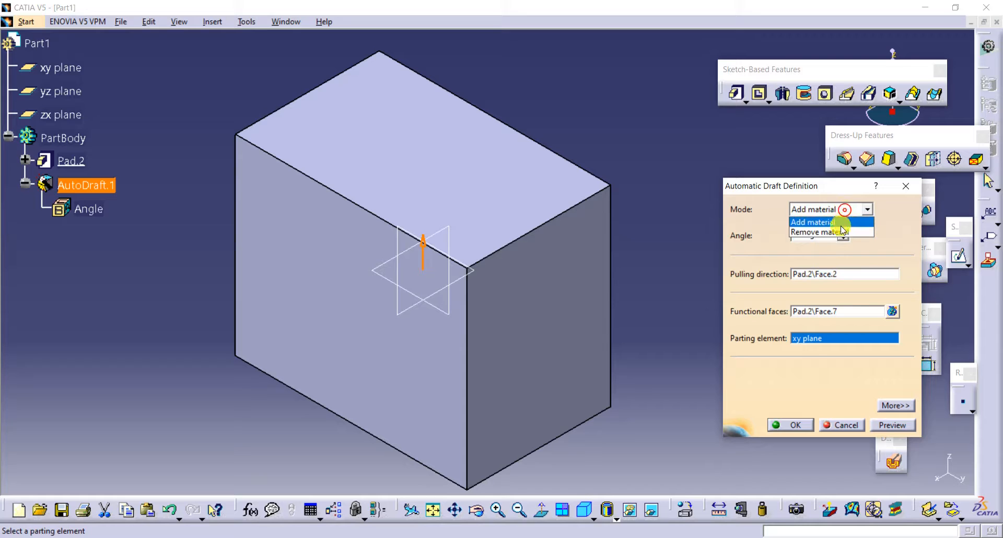
left_click(835, 225)
left_click(789, 425)
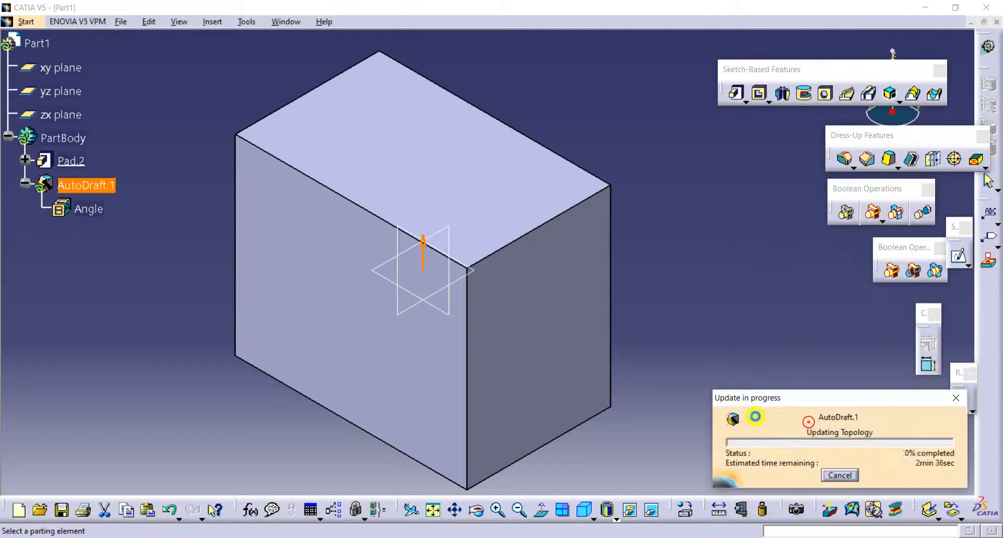
Set the automatic draft's angle to 13 degrees and return the block to the isometric view
left_click(750, 334)
middle_click_drag(683, 374, 723, 282)
left_click(469, 173)
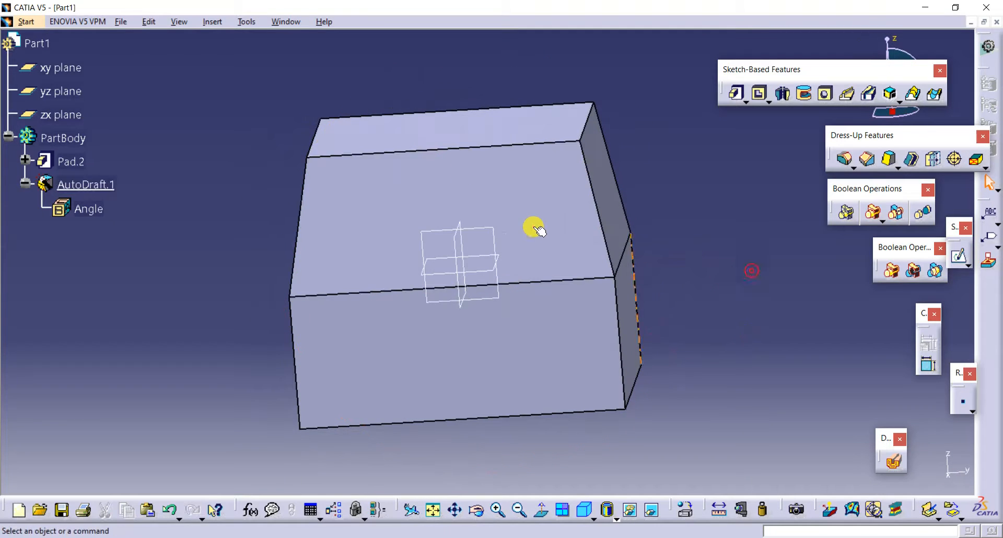
double_click(519, 219)
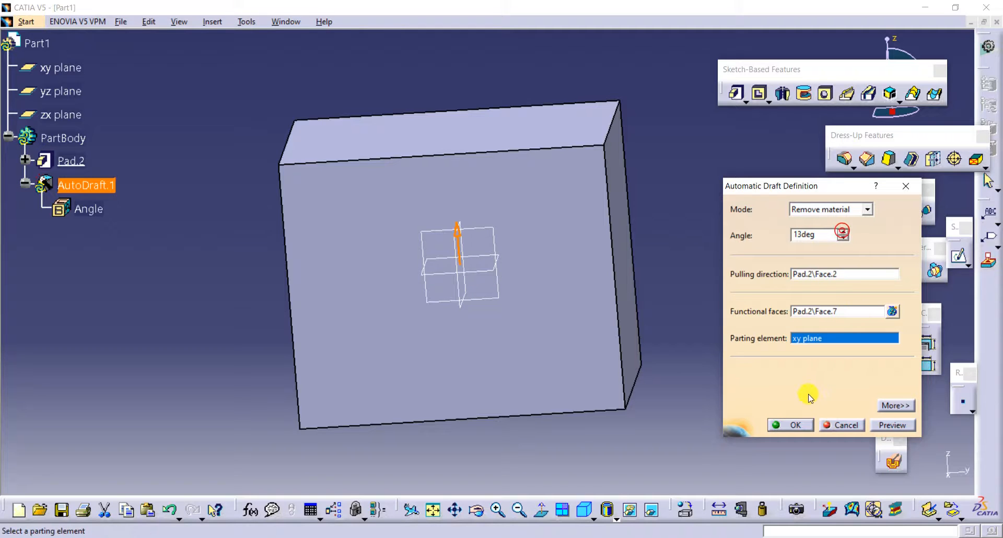
left_click(791, 424)
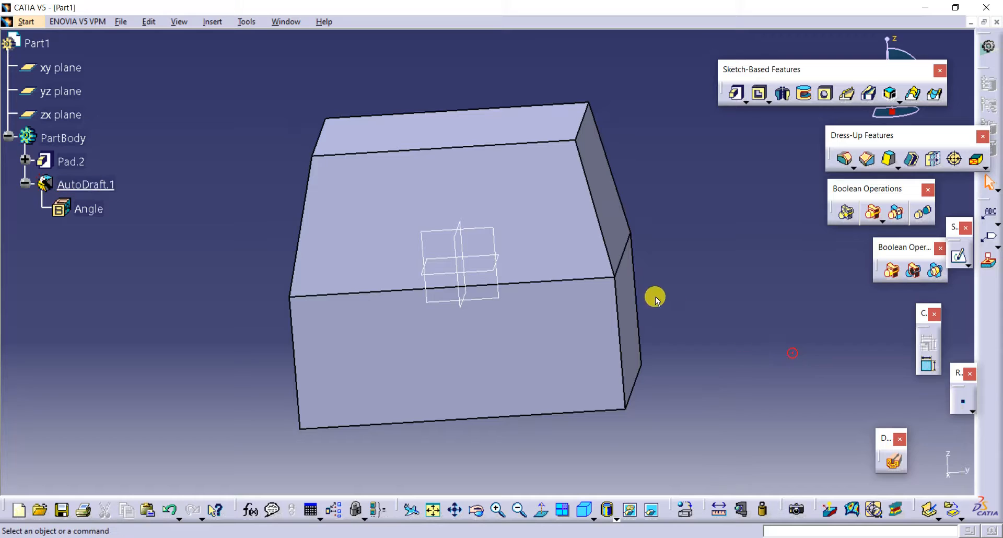
left_click(584, 509)
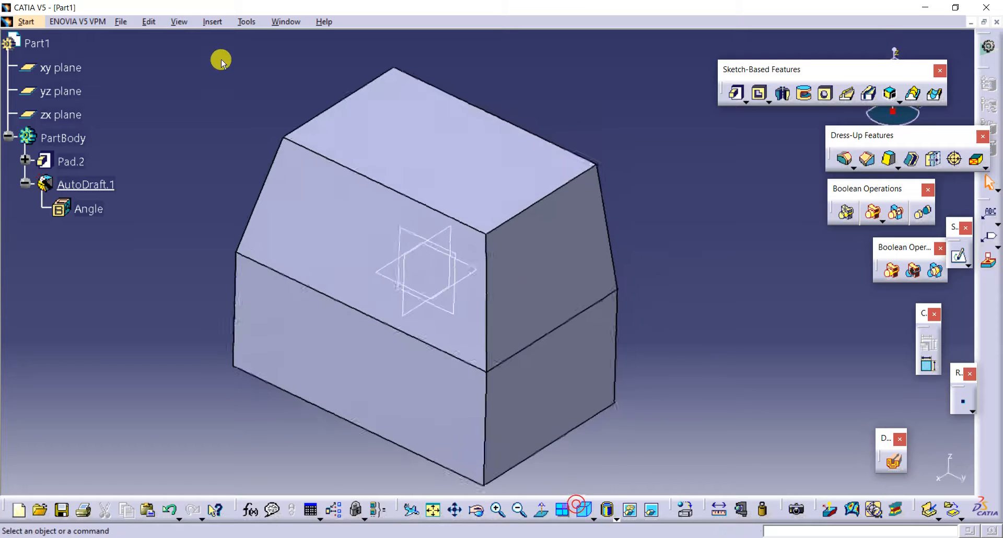
left_click(208, 24)
mouse_move(240, 290)
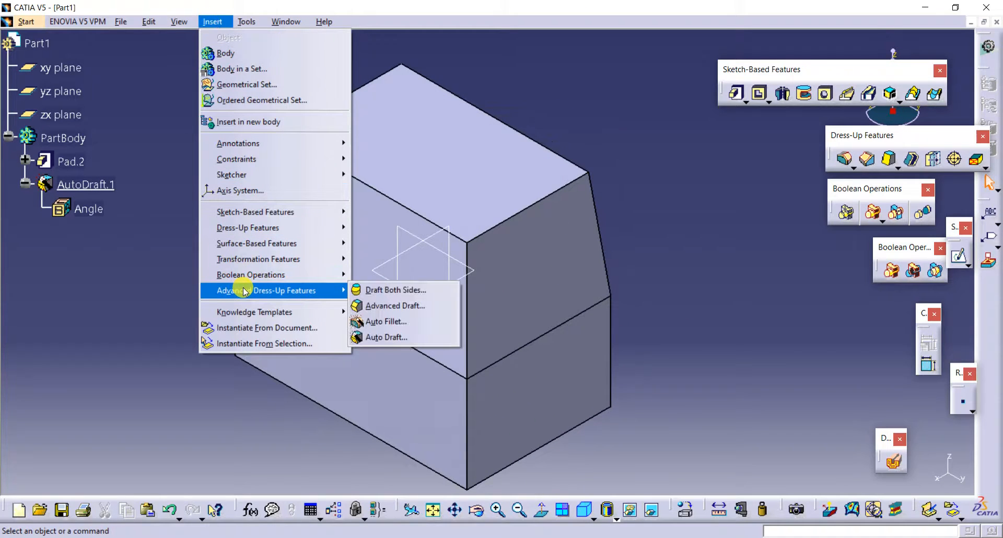